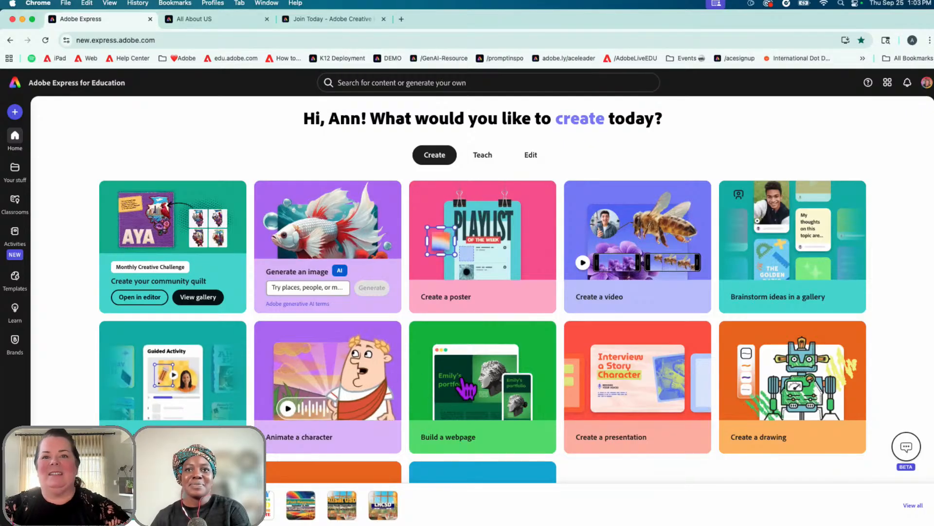
# Look over the create-new options, then start a blank presentation and show its template filters
pyautogui.scroll(-2, 487, 384)
pyautogui.scroll(-2, 565, 394)
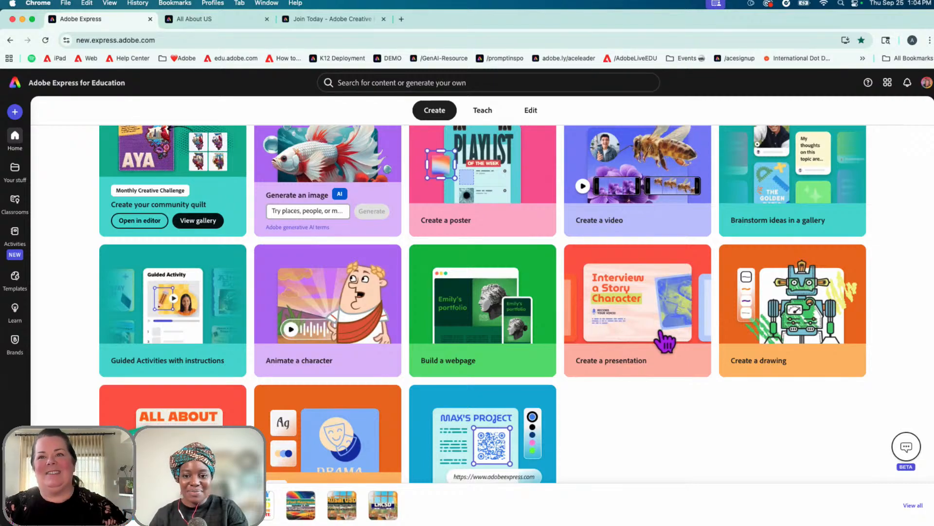
pyautogui.scroll(2, 671, 340)
pyautogui.scroll(2, 671, 339)
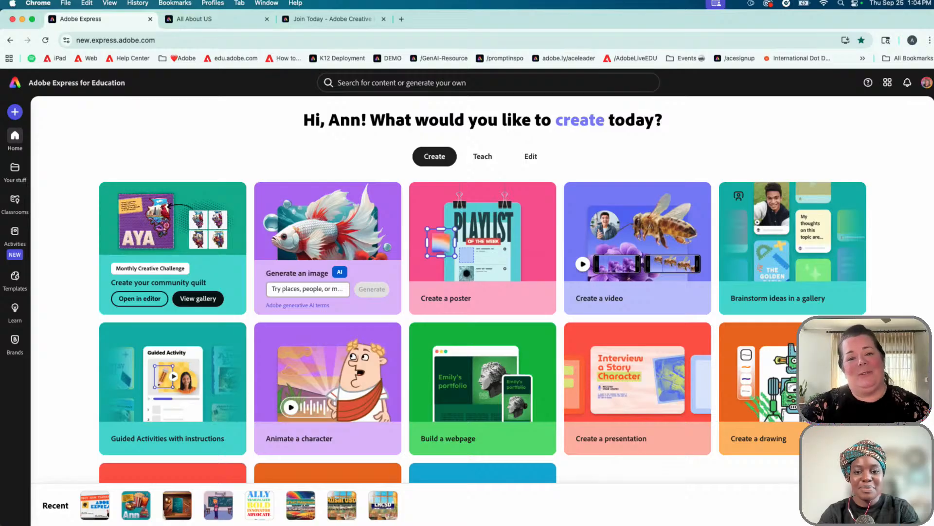
pyautogui.click(15, 113)
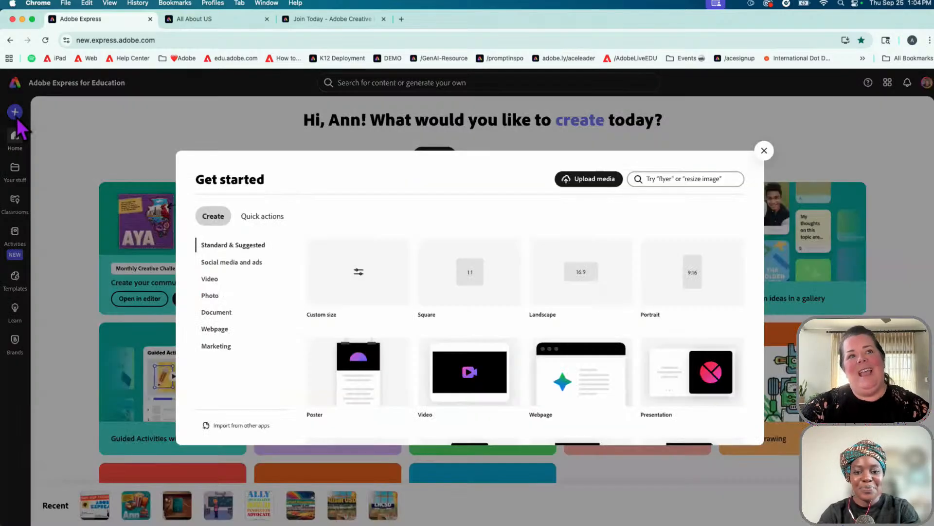
pyautogui.scroll(-3, 608, 341)
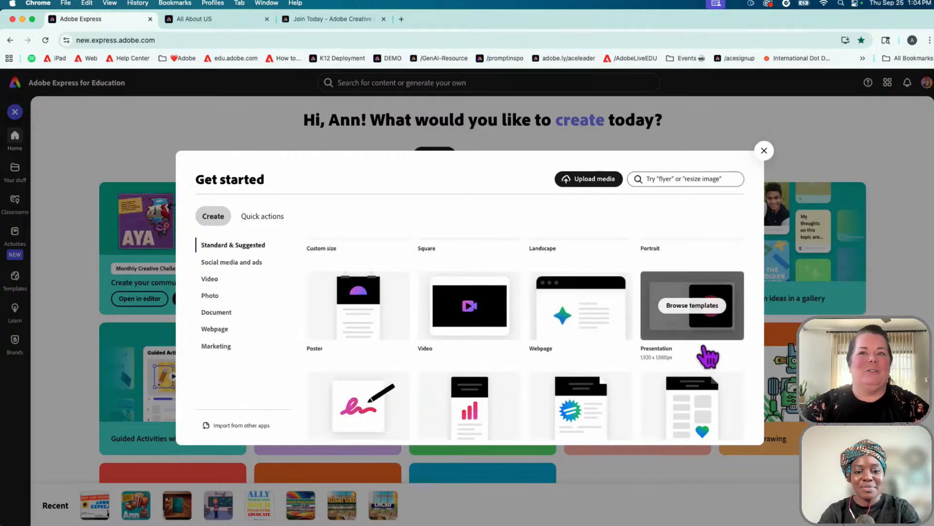
pyautogui.scroll(3, 694, 297)
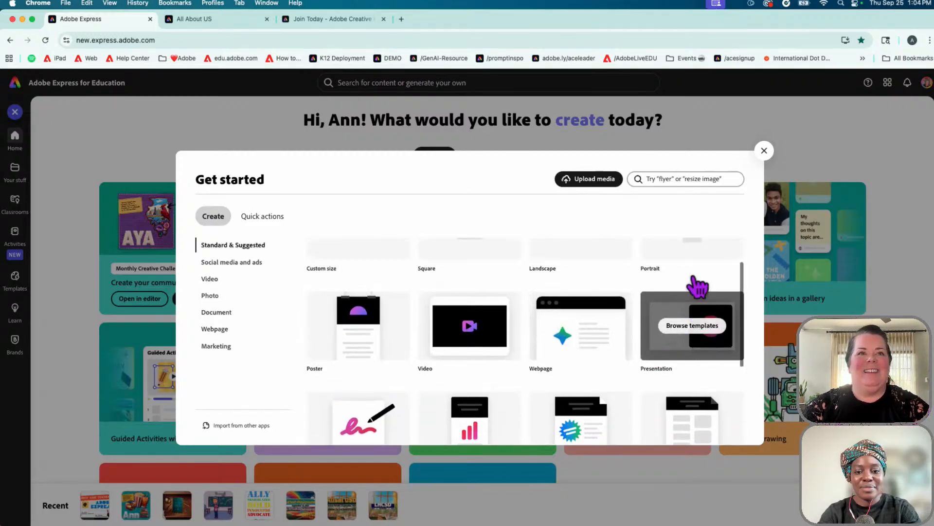
pyautogui.click(764, 151)
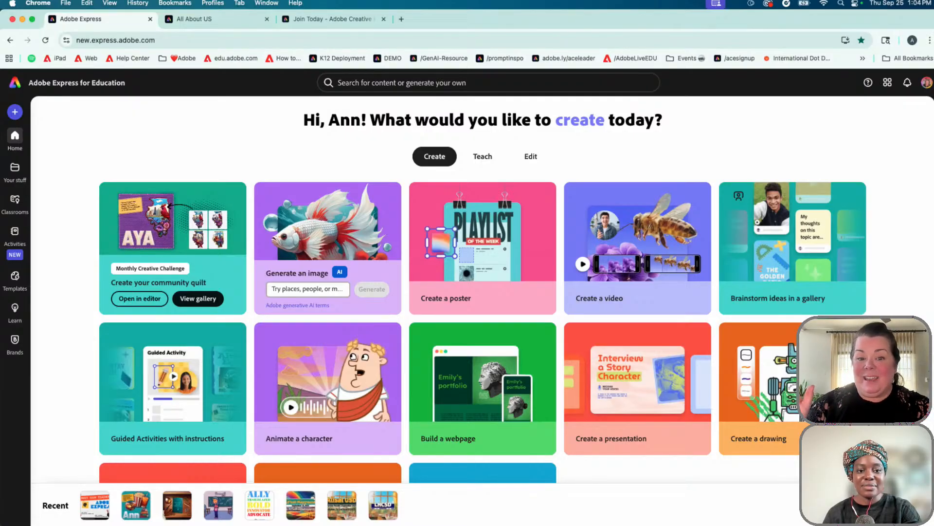
pyautogui.click(640, 401)
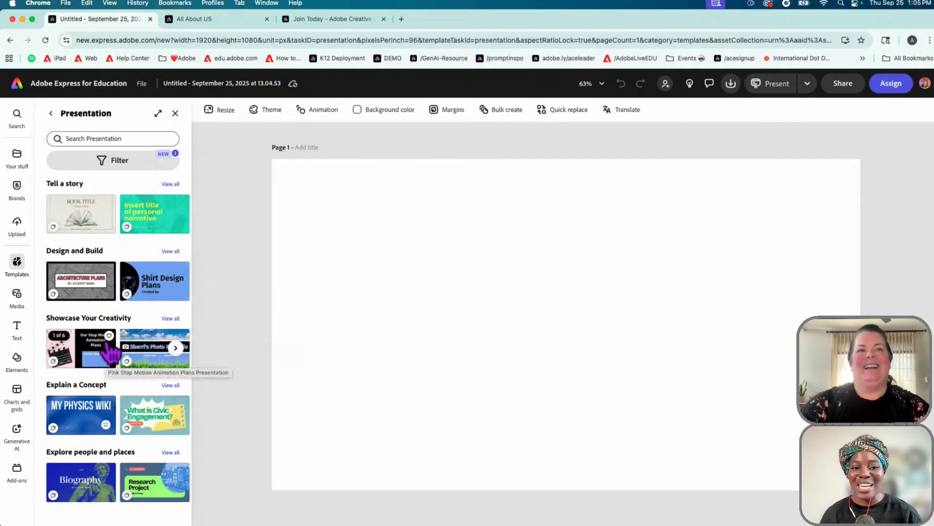
pyautogui.click(133, 163)
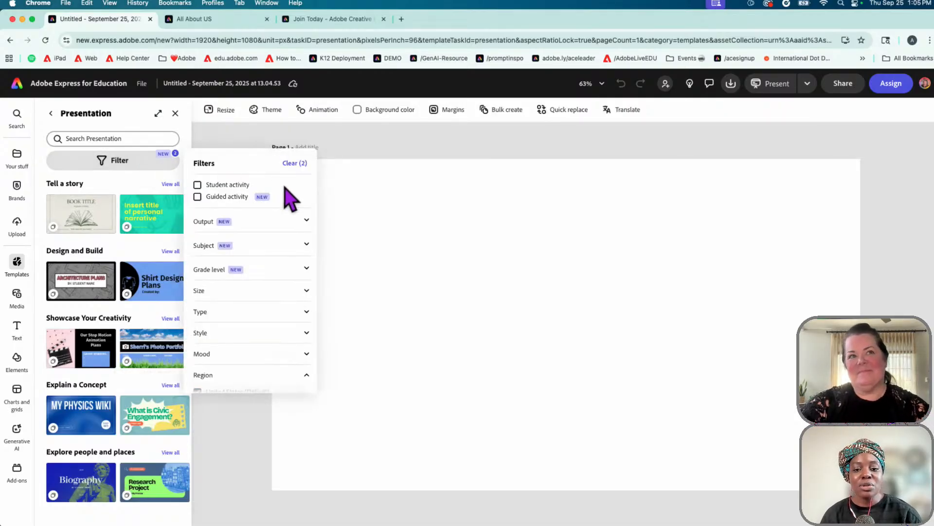
# Expand the Output, Subject, Grade level and Size filter categories
pyautogui.click(306, 221)
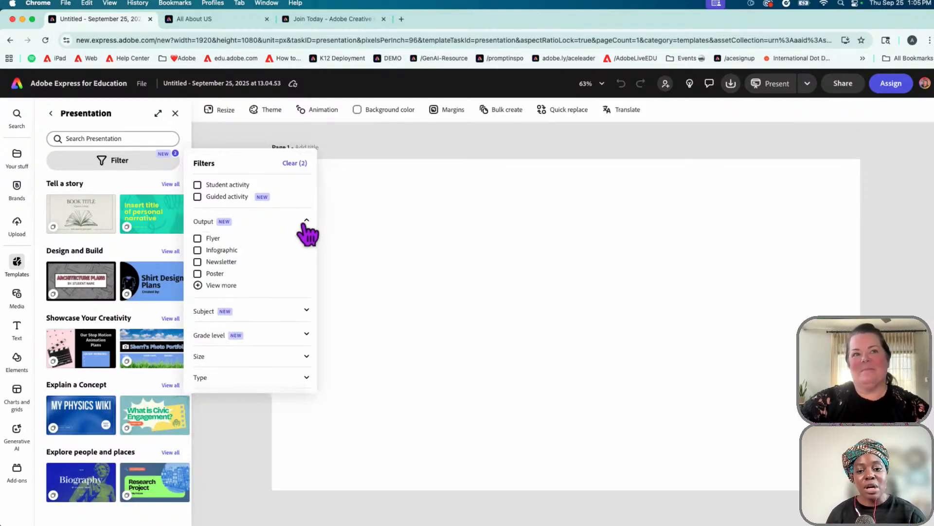
pyautogui.click(306, 312)
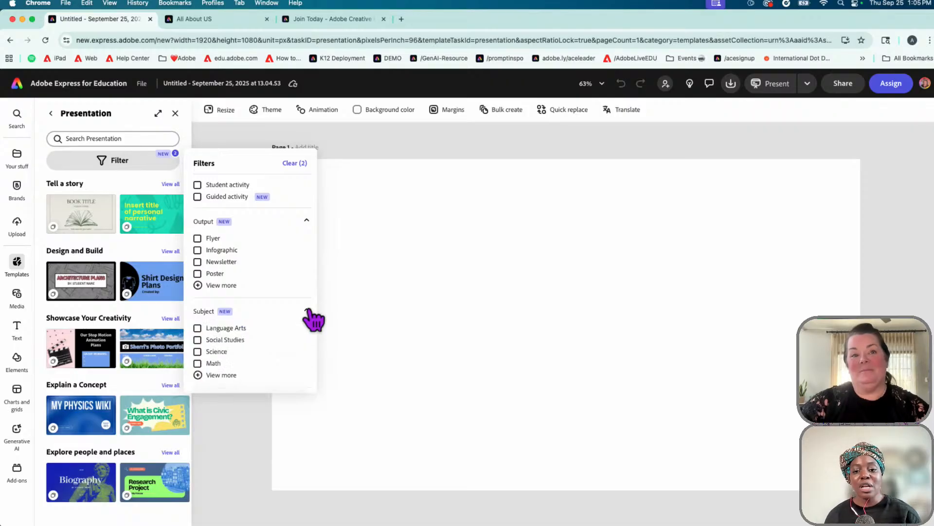
pyautogui.scroll(-4, 308, 316)
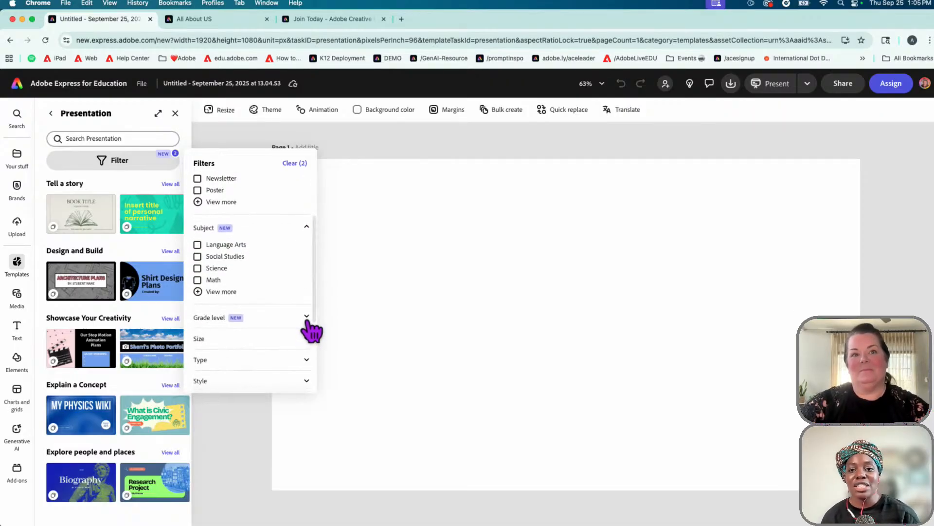
pyautogui.click(307, 318)
pyautogui.scroll(-4, 308, 321)
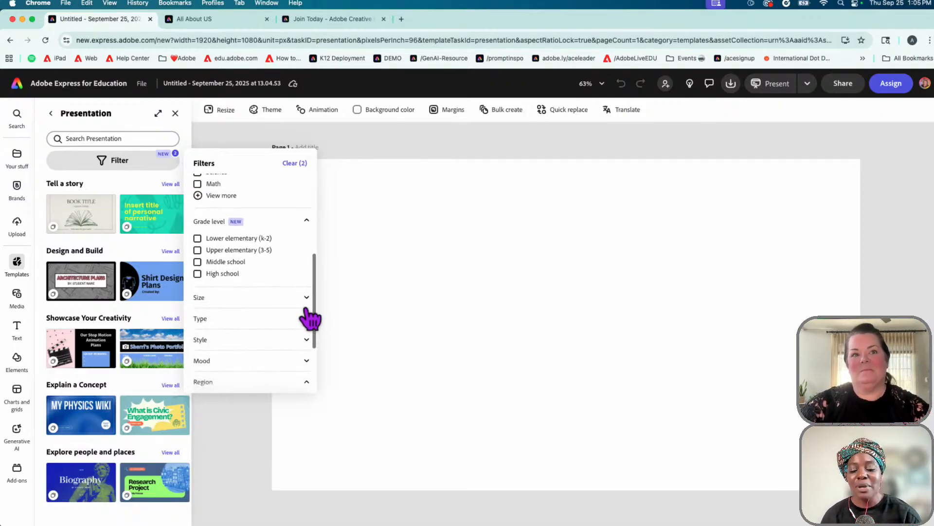
pyautogui.click(306, 298)
pyautogui.scroll(-3, 308, 311)
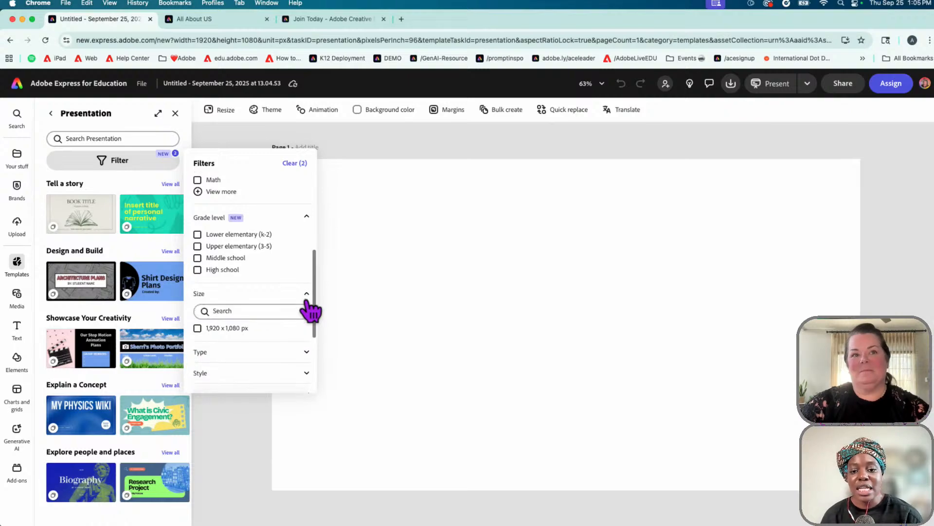
# Expand the Type, Style and Mood categories, then close the Filters popover
pyautogui.click(306, 301)
pyautogui.scroll(-3, 309, 311)
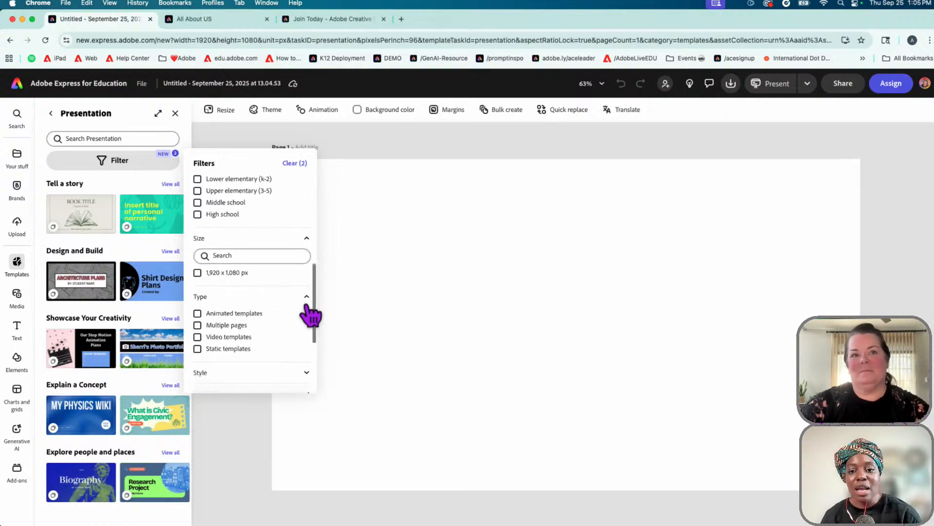
pyautogui.click(306, 295)
pyautogui.scroll(-3, 312, 336)
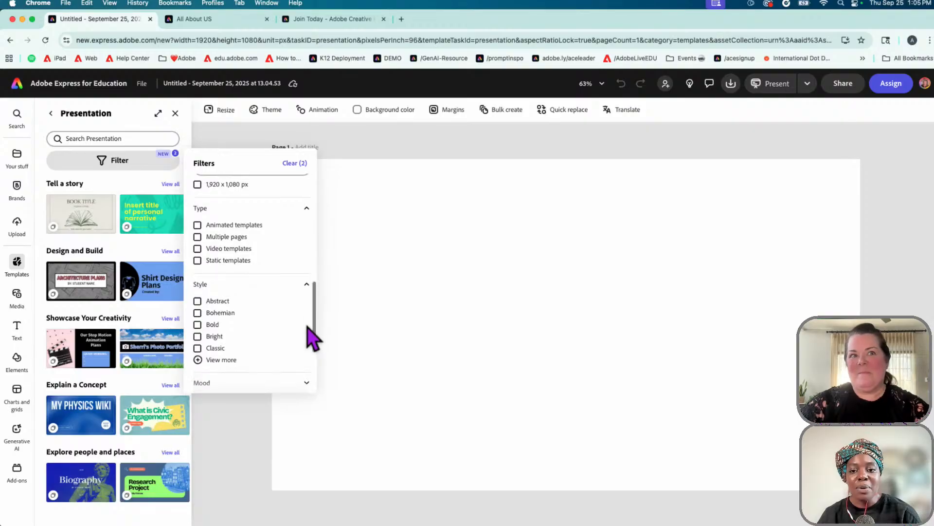
pyautogui.click(307, 318)
pyautogui.scroll(5, 304, 325)
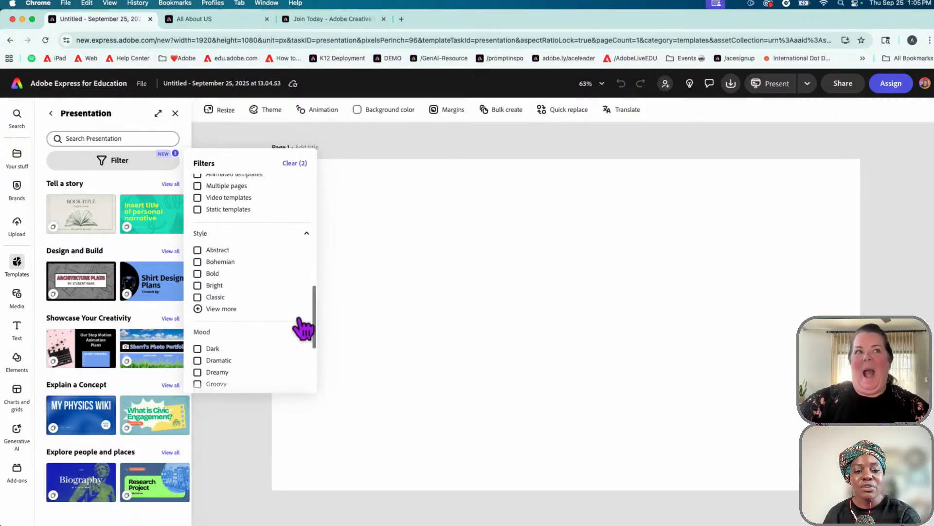
pyautogui.scroll(3, 267, 278)
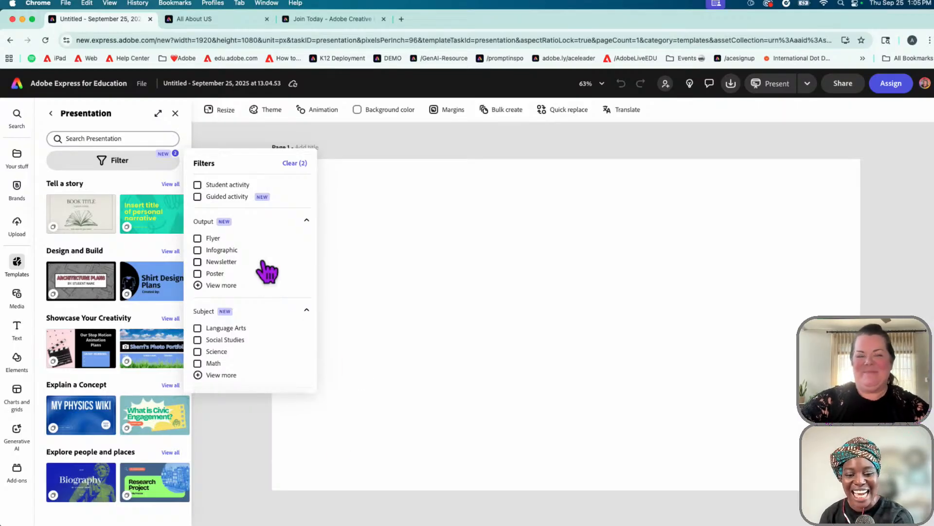
pyautogui.click(213, 140)
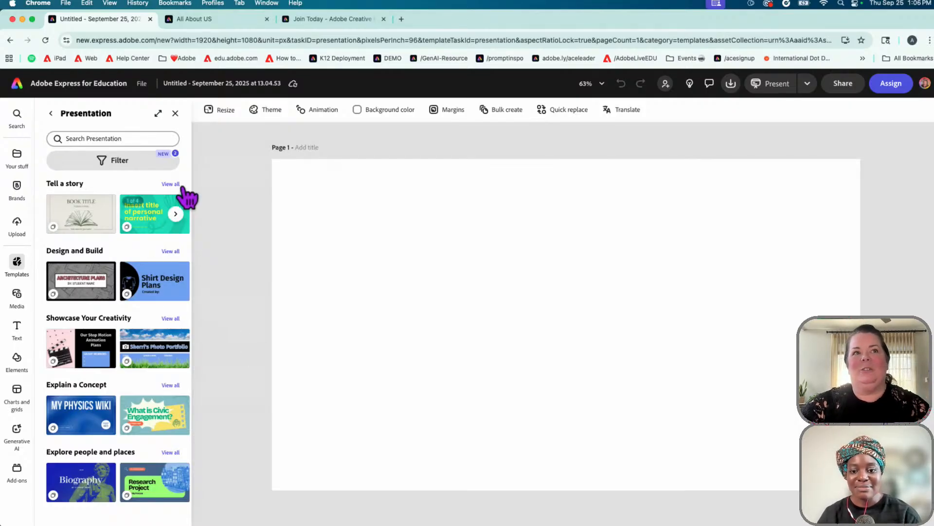
# Reopen the Filters popover above the presentation template list
pyautogui.click(102, 165)
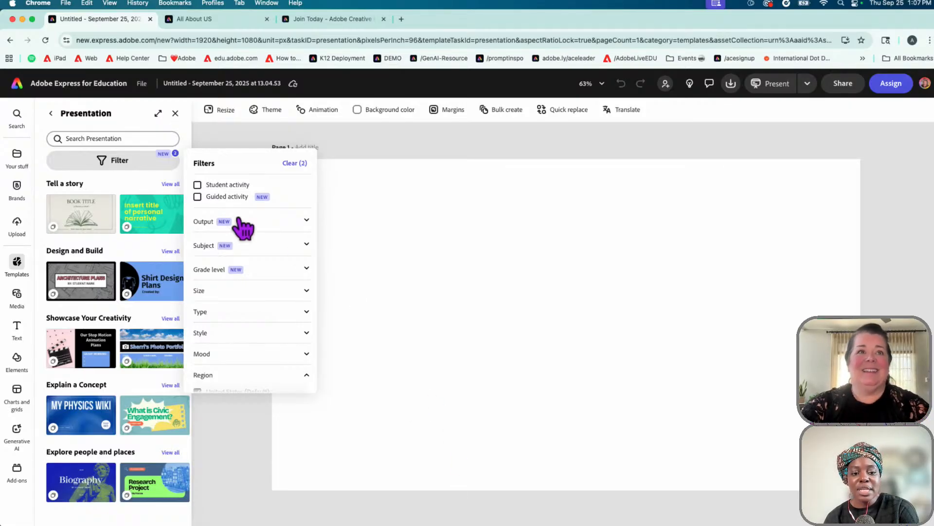
# Restrict the Output filter to Presentation templates
pyautogui.click(305, 223)
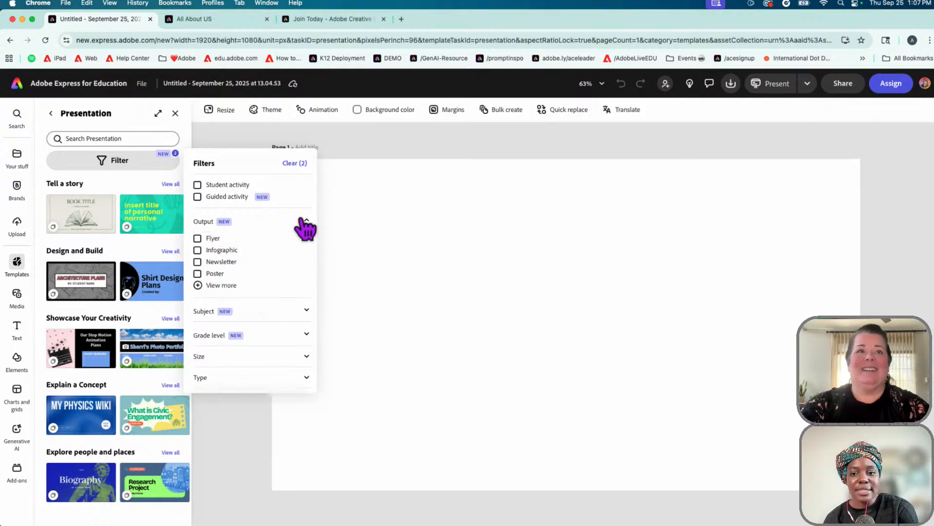
pyautogui.click(214, 286)
pyautogui.click(231, 285)
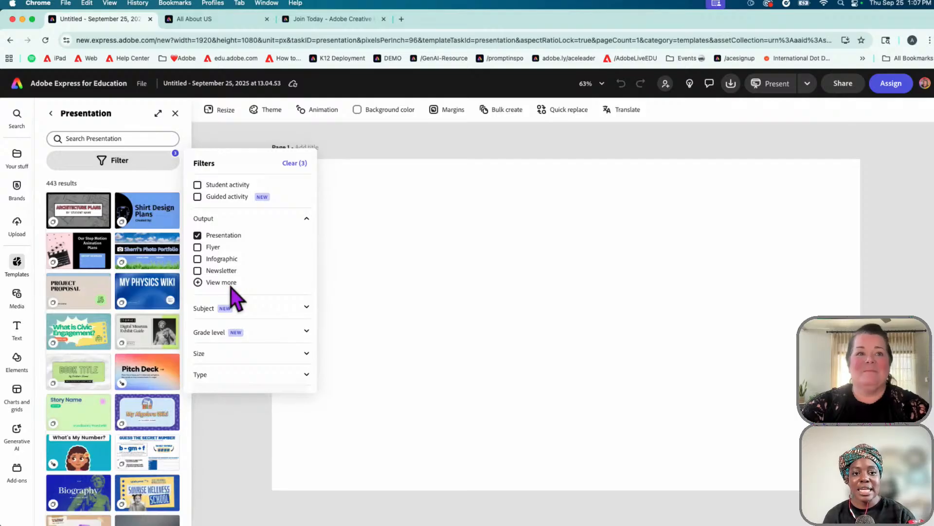
pyautogui.click(229, 305)
# Check Visual Art and Design, Science and Social Studies under the Subject filter
pyautogui.click(308, 307)
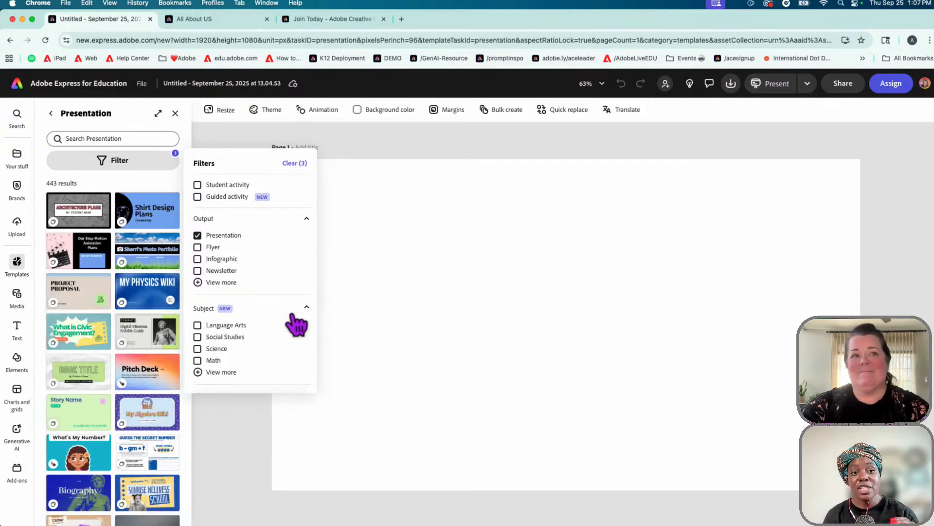
pyautogui.scroll(-1, 254, 354)
pyautogui.click(219, 352)
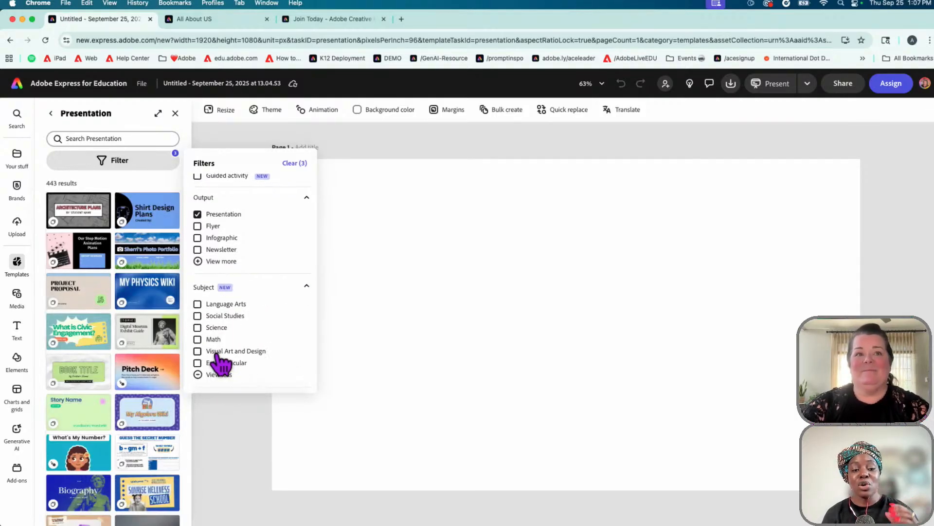
pyautogui.scroll(-1, 243, 363)
pyautogui.scroll(-1, 268, 360)
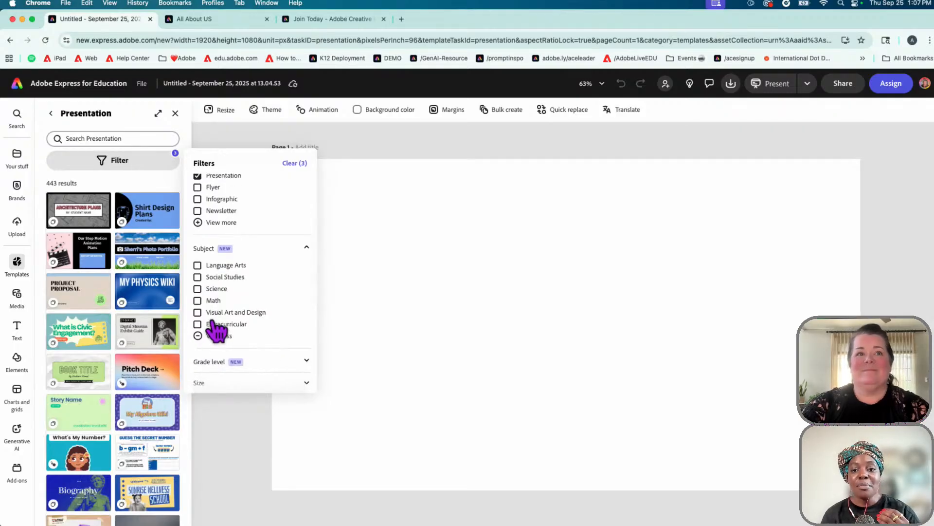
pyautogui.click(197, 312)
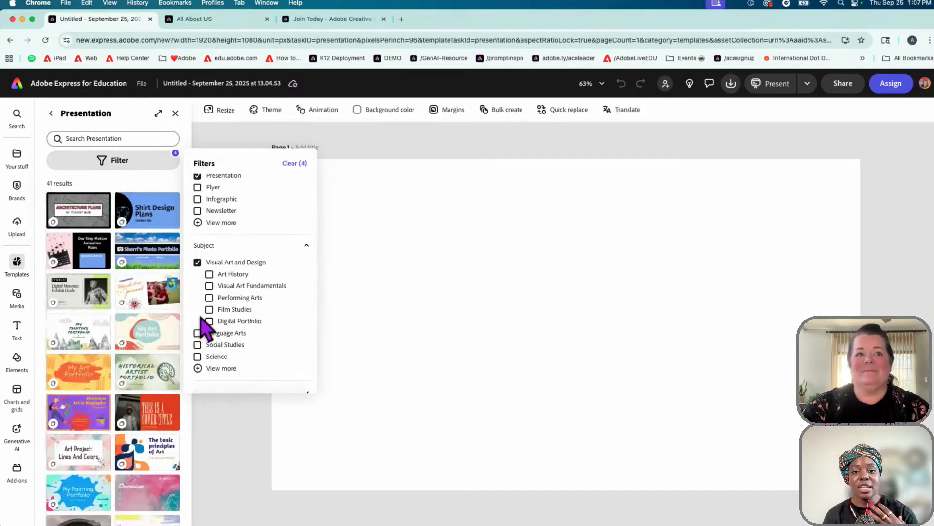
pyautogui.scroll(-1, 253, 327)
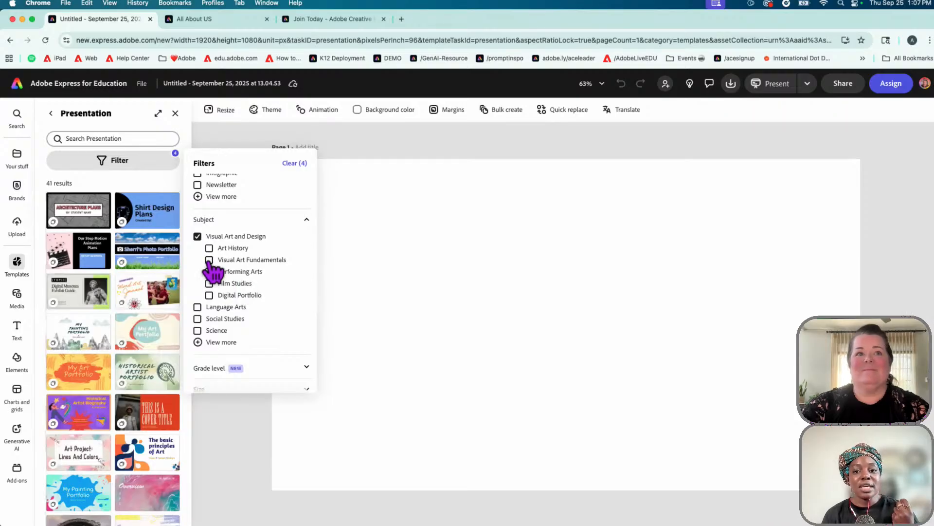
pyautogui.scroll(-1, 210, 267)
pyautogui.click(198, 306)
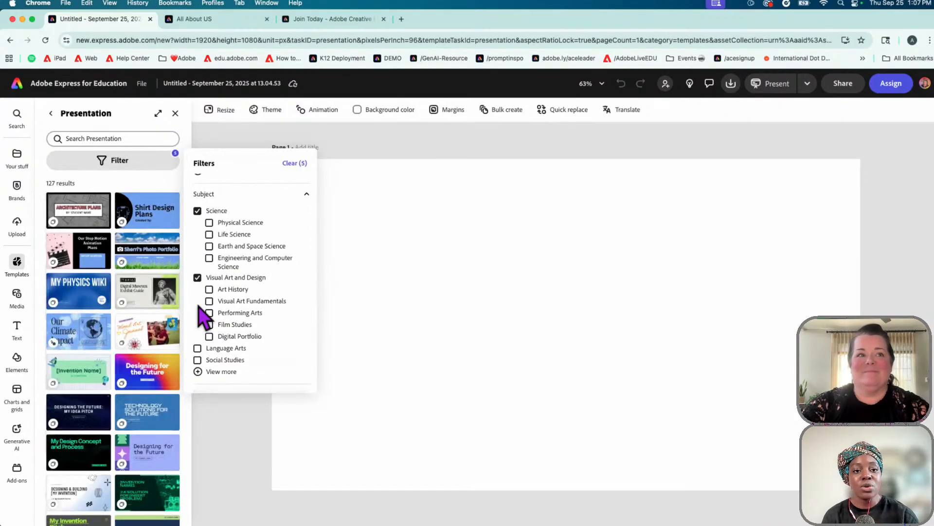
pyautogui.scroll(-2, 219, 315)
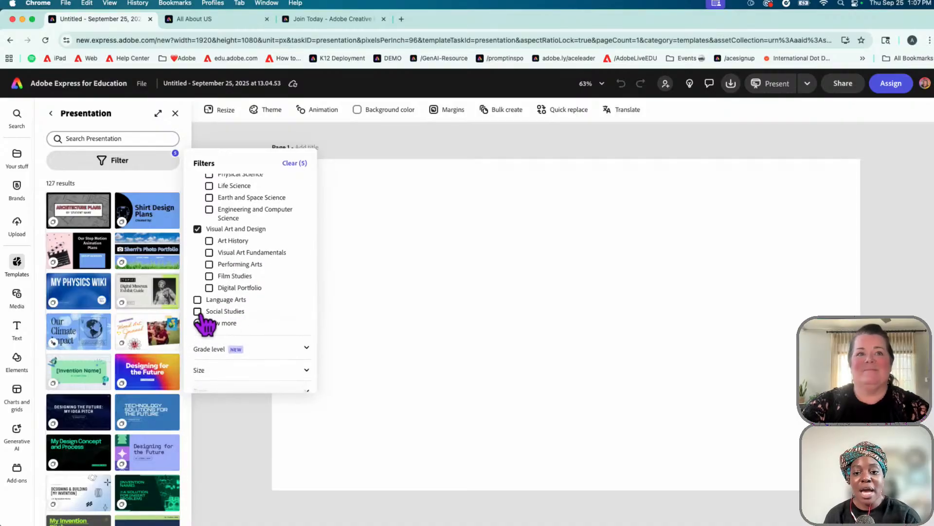
pyautogui.click(198, 320)
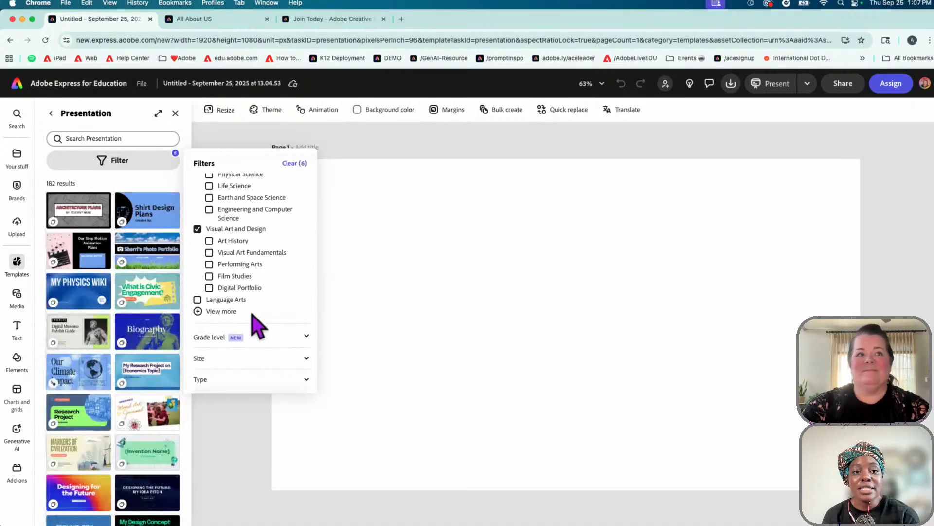
# Close the filters and scroll through the filtered presentation templates
pyautogui.scroll(-2, 257, 323)
pyautogui.scroll(-2, 256, 324)
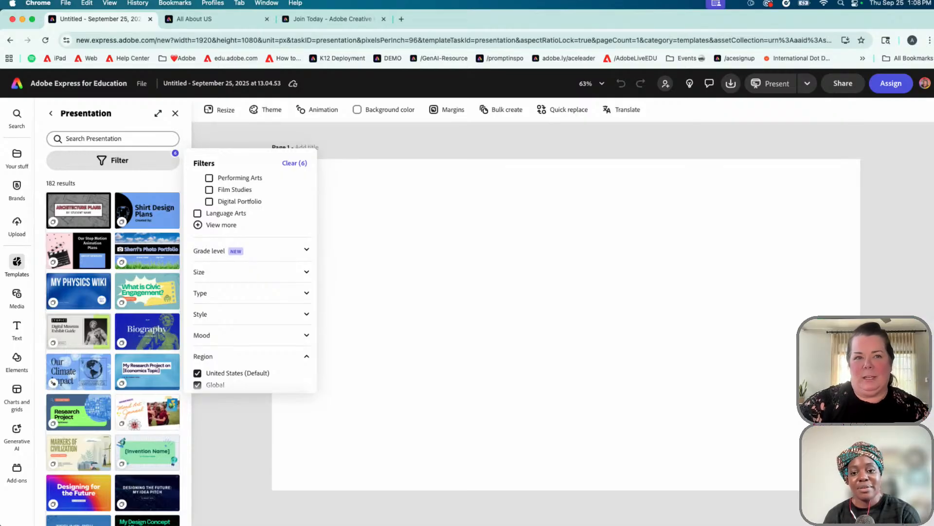
pyautogui.scroll(2, 238, 224)
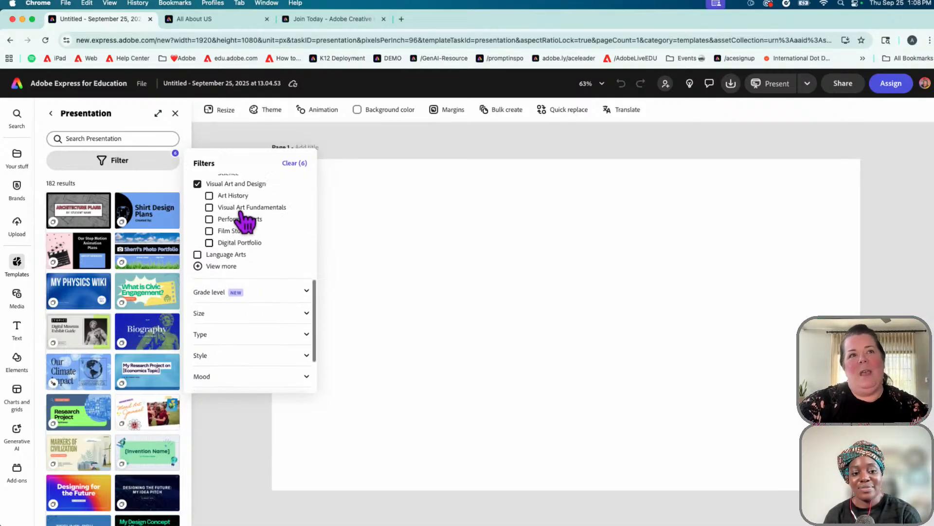
pyautogui.scroll(5, 243, 219)
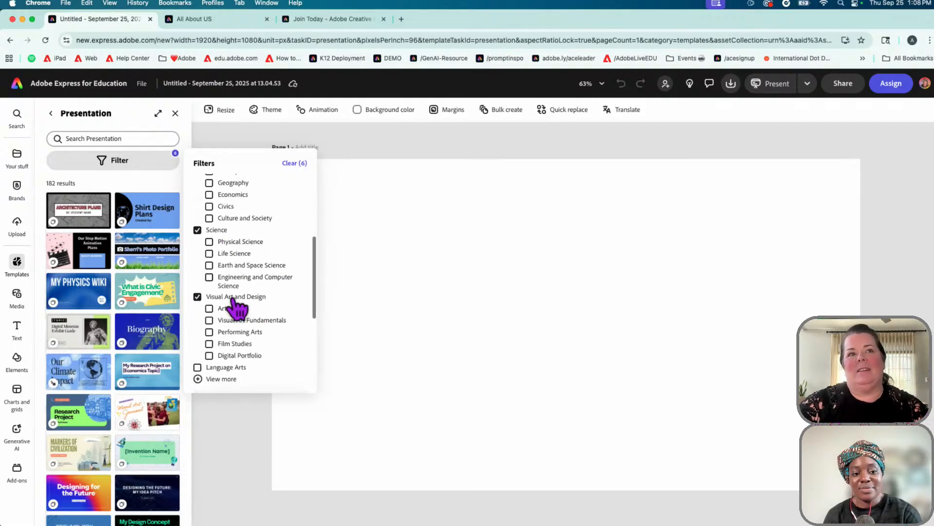
pyautogui.scroll(3, 229, 297)
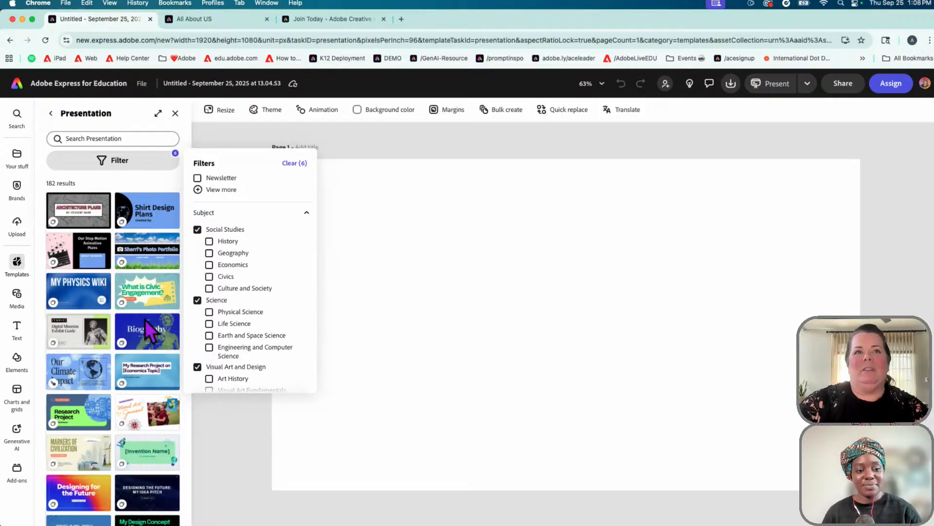
pyautogui.click(224, 428)
pyautogui.scroll(-5, 138, 387)
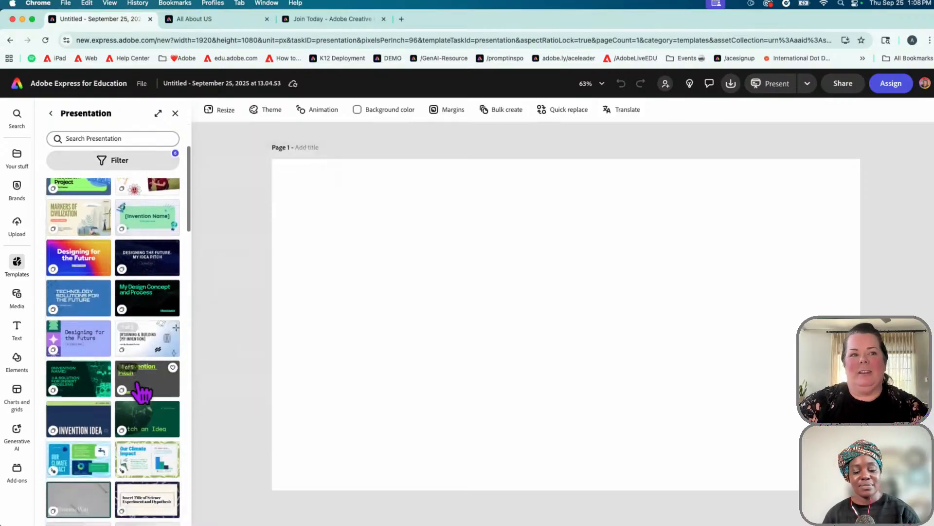
pyautogui.scroll(-4, 141, 392)
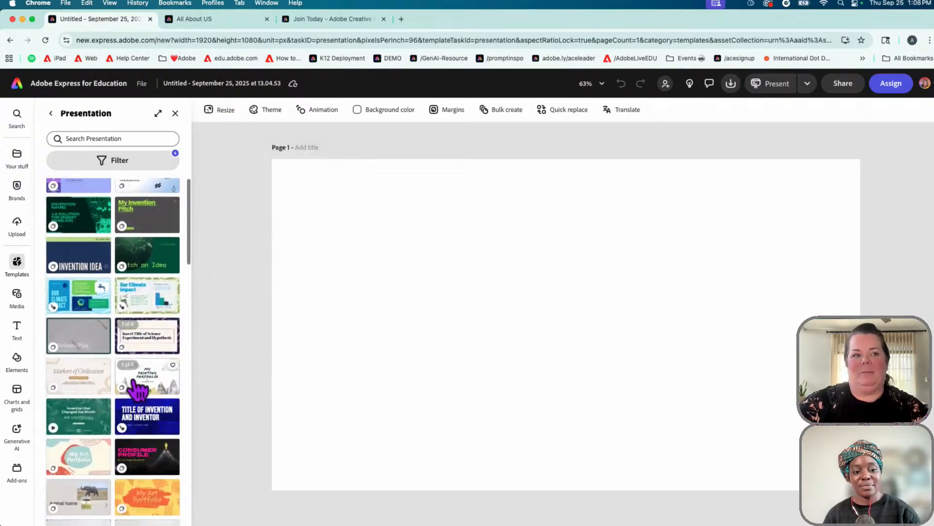
pyautogui.scroll(-2, 138, 389)
# Apply the My Art Portfolio template and preview page 2, page 3 and the Index page
pyautogui.click(92, 422)
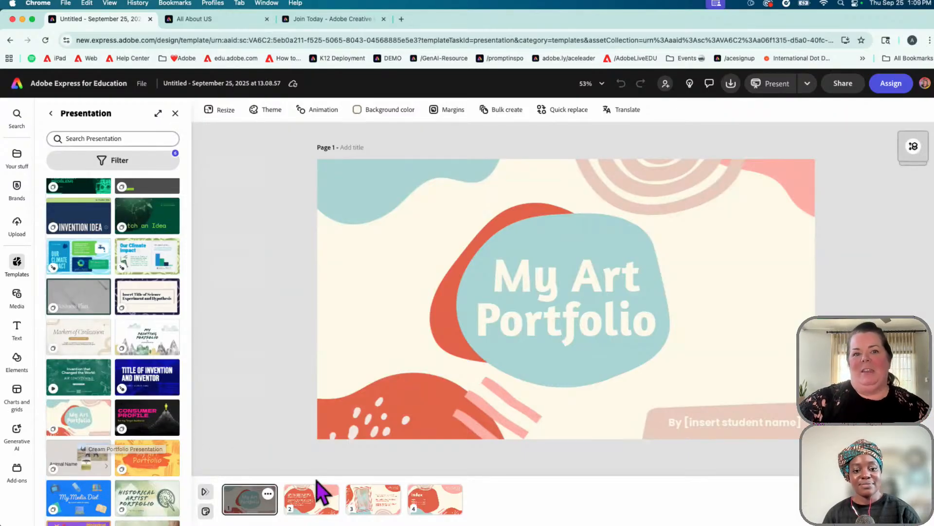
pyautogui.click(321, 507)
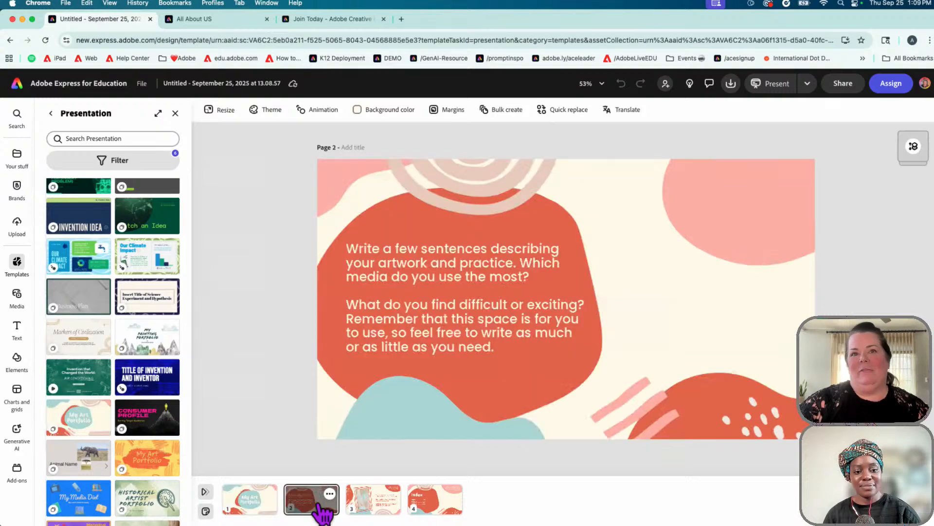
pyautogui.click(384, 508)
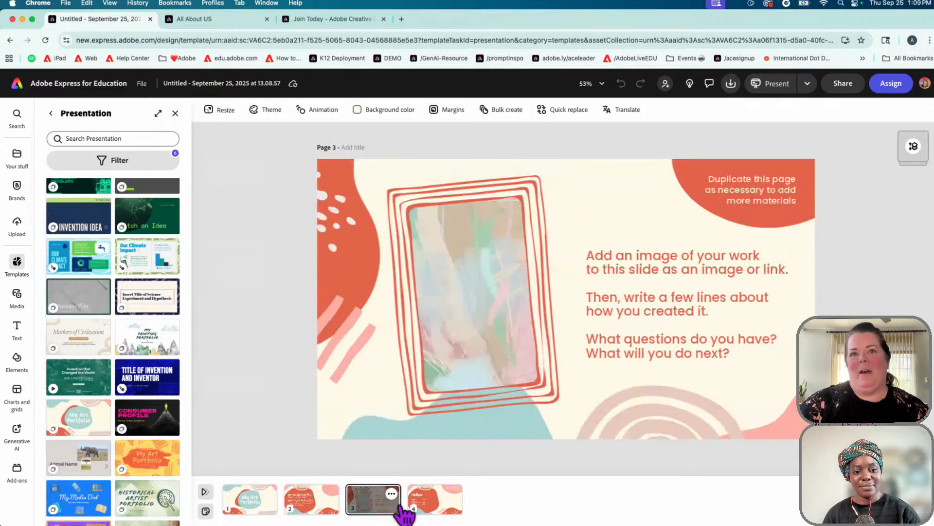
pyautogui.click(446, 509)
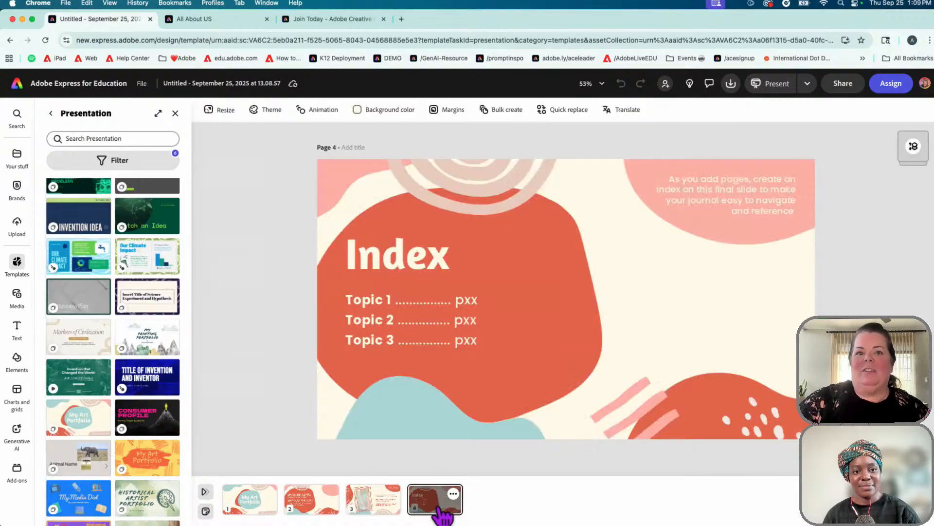
pyautogui.click(257, 509)
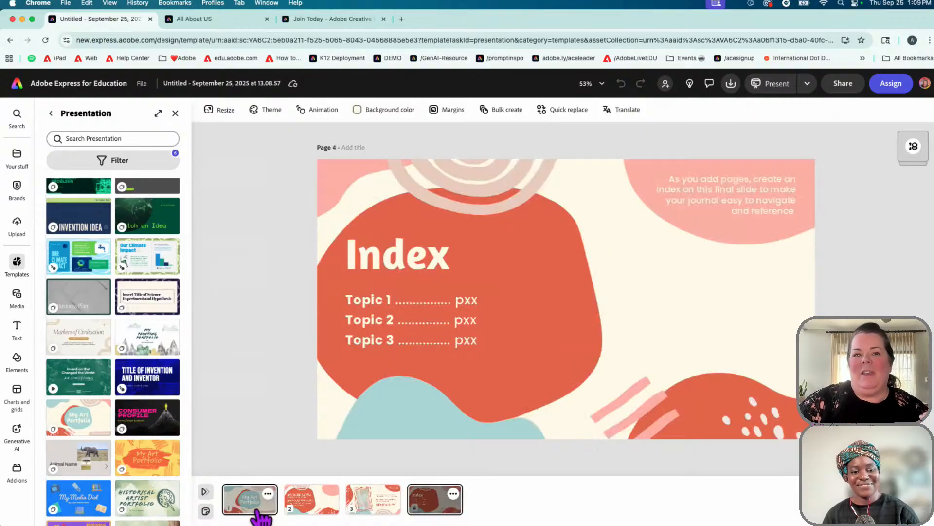
# Preview pages 2, 3 and the Index again, ending on the title page
pyautogui.click(316, 515)
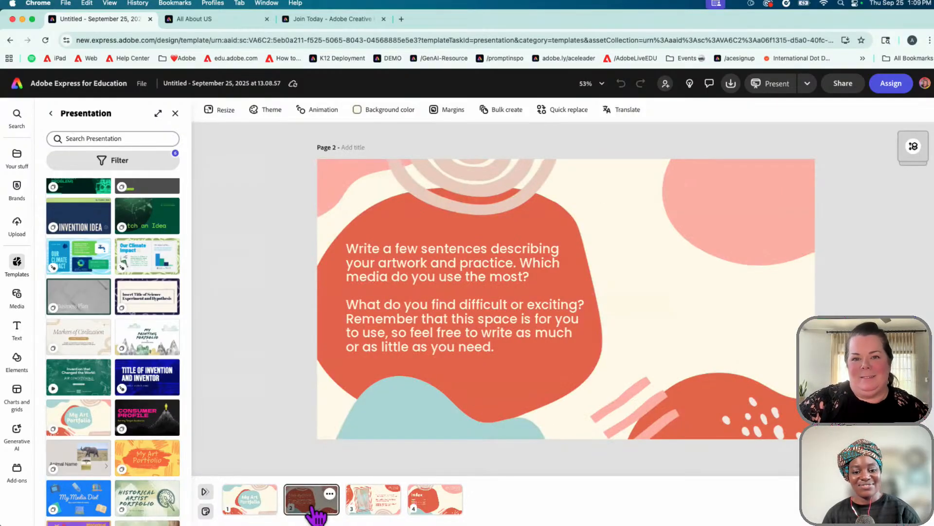
pyautogui.click(373, 511)
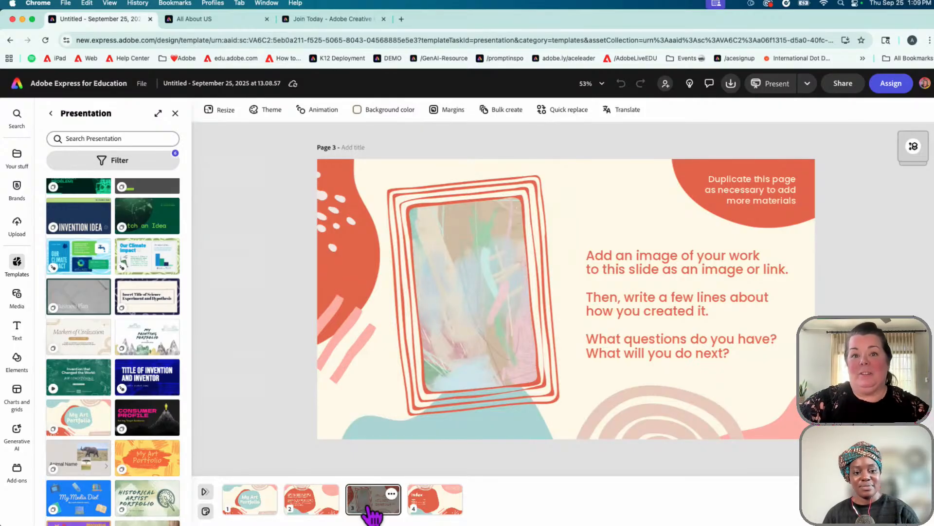
pyautogui.click(438, 504)
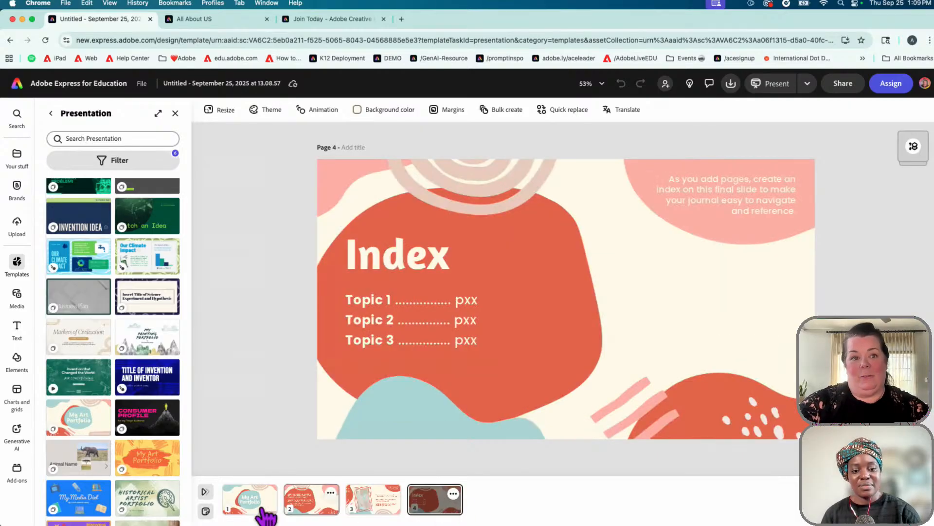
pyautogui.click(263, 510)
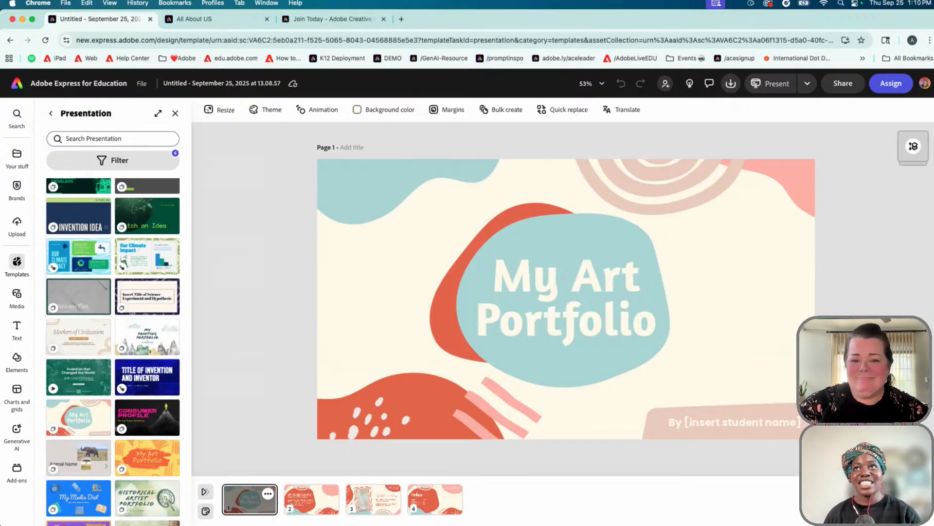
# Replace 'Portfolio' with 'Showcase' so the heading reads 'My Art Showcase'
pyautogui.click(568, 288)
pyautogui.doubleClick(632, 300)
pyautogui.moveTo(659, 323); pyautogui.dragTo(480, 327)
pyautogui.write('Sjhow')
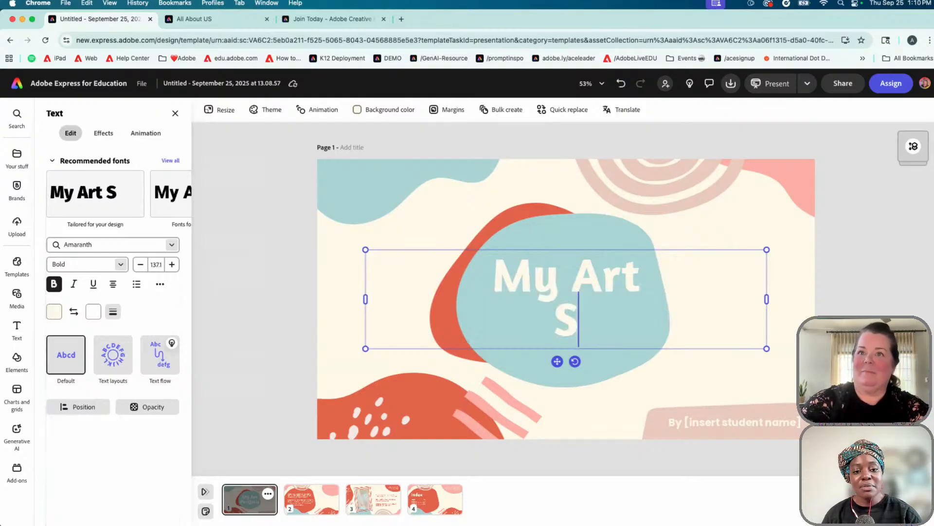
pyautogui.press('BackSpace')
pyautogui.press('BackSpace')
pyautogui.press('BackSpace')
pyautogui.press('BackSpace')
pyautogui.write('howcase')
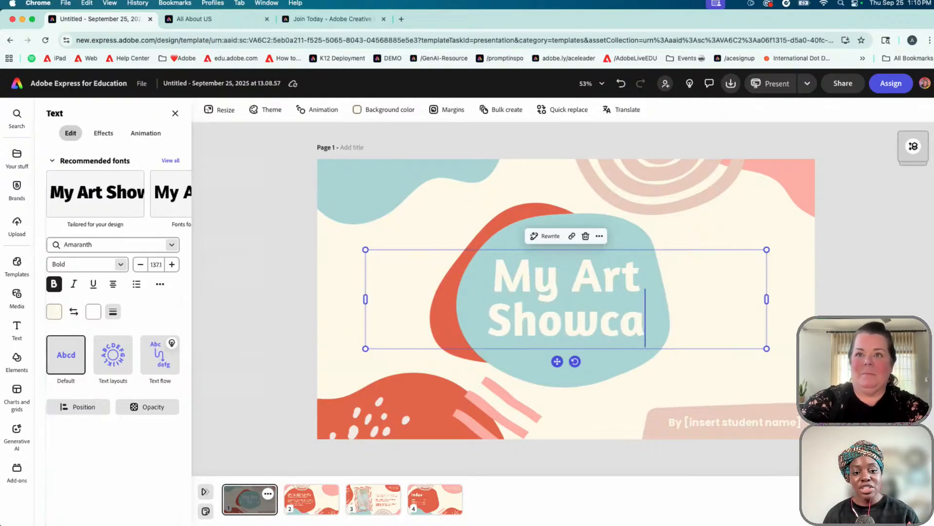
pyautogui.click(312, 506)
# Rewrite page 2's text to begin 'Let me tell you why I am passionate about art...'
pyautogui.tripleClick(446, 309)
pyautogui.moveTo(534, 277); pyautogui.dragTo(342, 256)
pyautogui.write('Le')
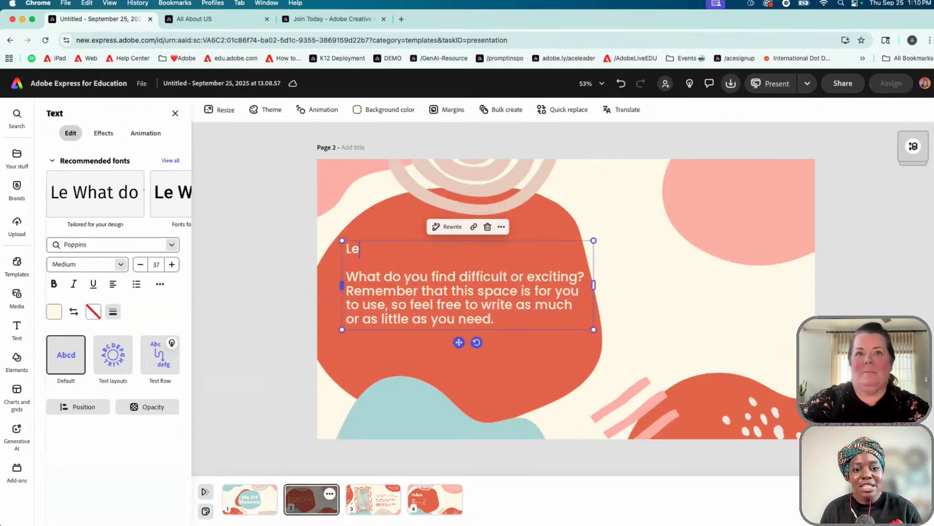
pyautogui.write('t me tell you wh')
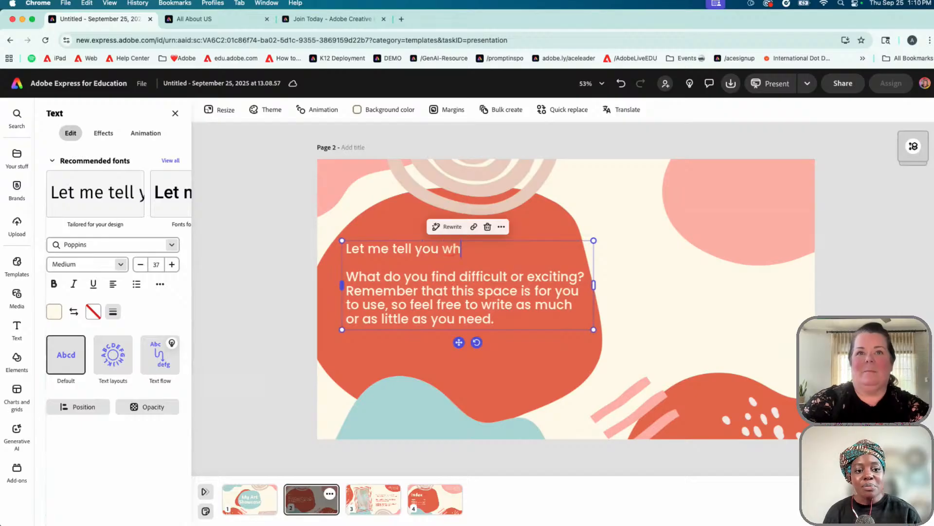
pyautogui.write('y I am passiona')
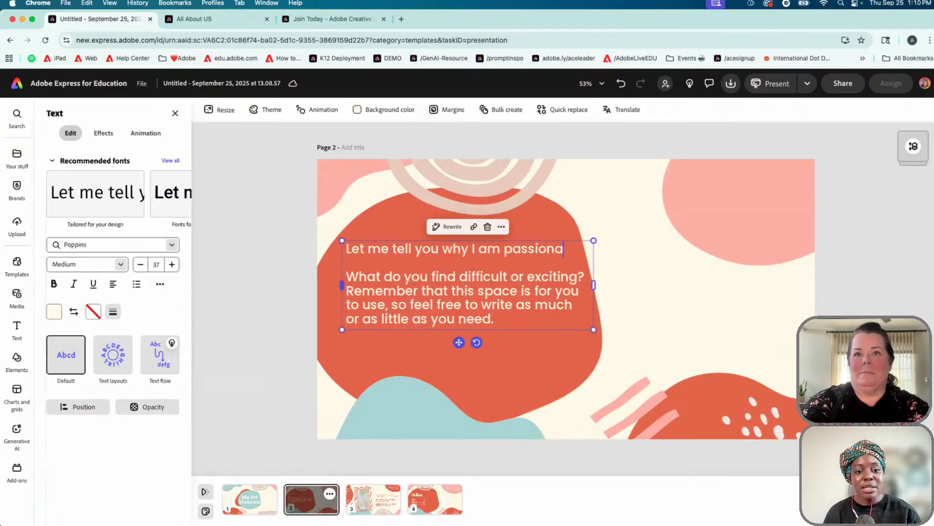
pyautogui.write('te bout ar')
pyautogui.press('BackSpace')
pyautogui.press('BackSpace')
pyautogui.press('BackSpace')
pyautogui.press('BackSpace')
pyautogui.press('BackSpace')
pyautogui.press('BackSpace')
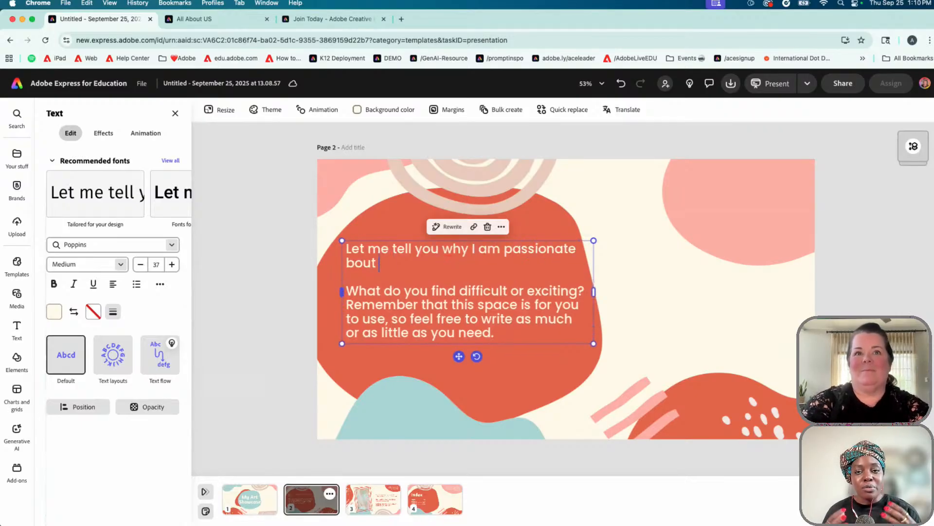
pyautogui.write('bou')
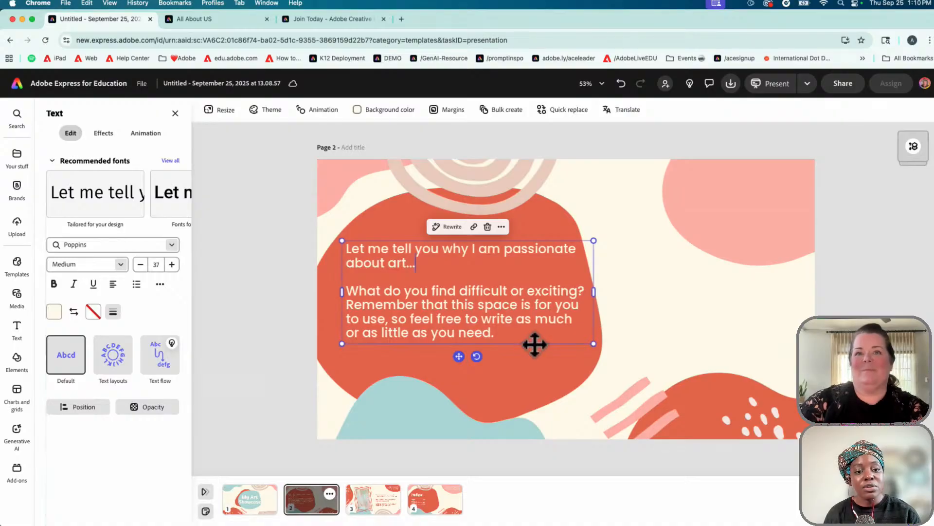
pyautogui.moveTo(505, 329); pyautogui.dragTo(345, 290)
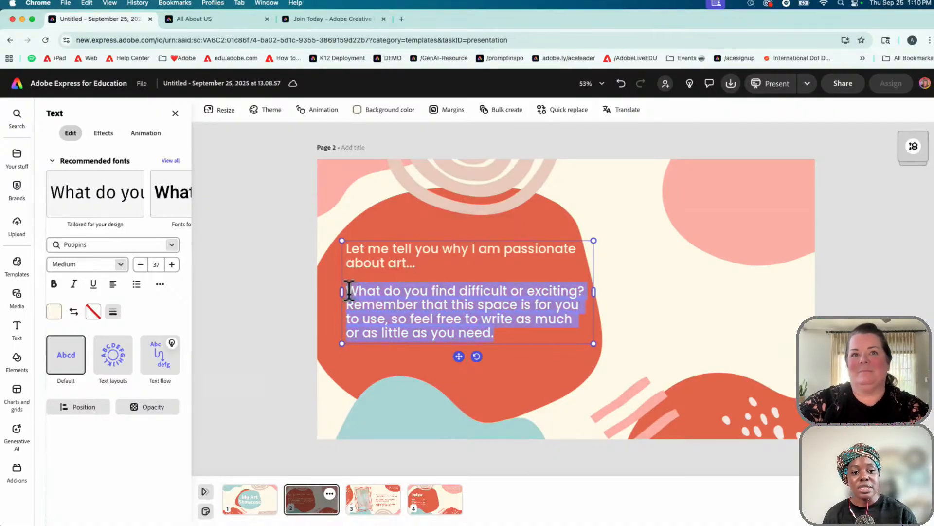
pyautogui.write('ut art...  Up')
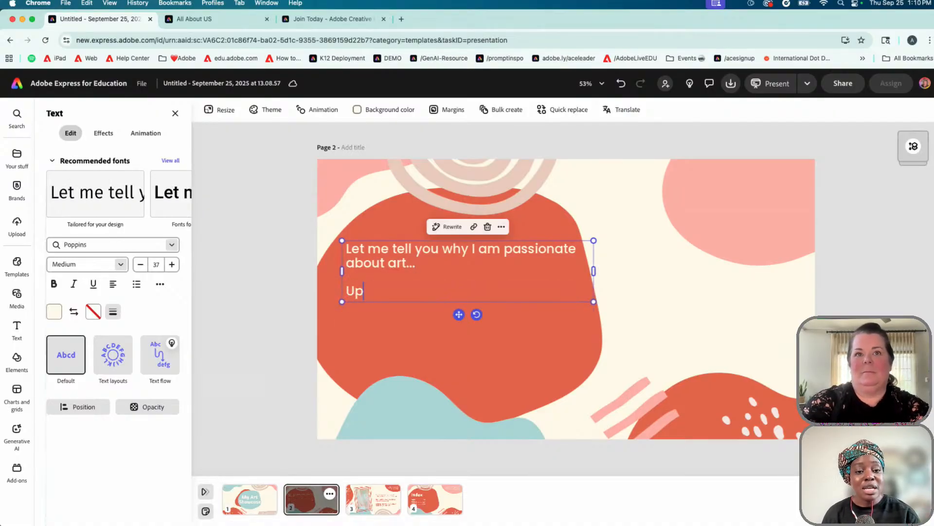
pyautogui.write('date copy to perso')
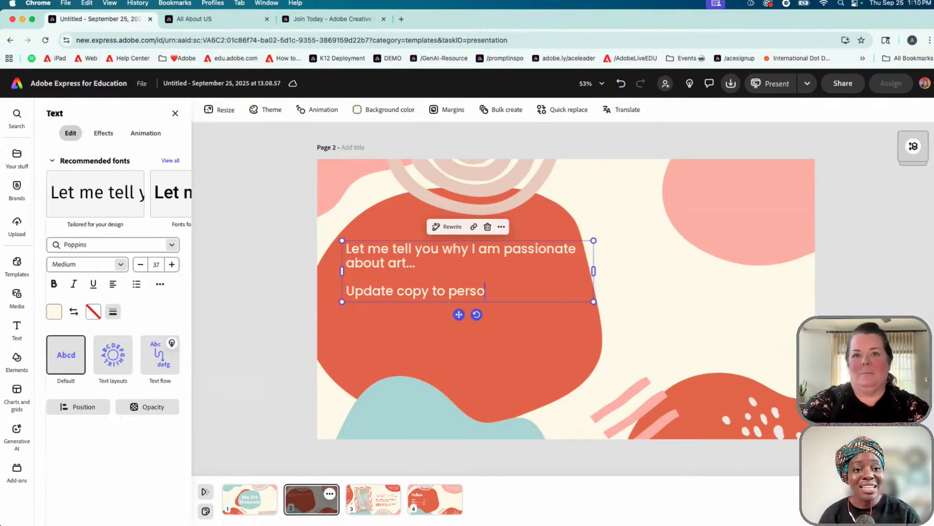
pyautogui.write('nalize and make it ')
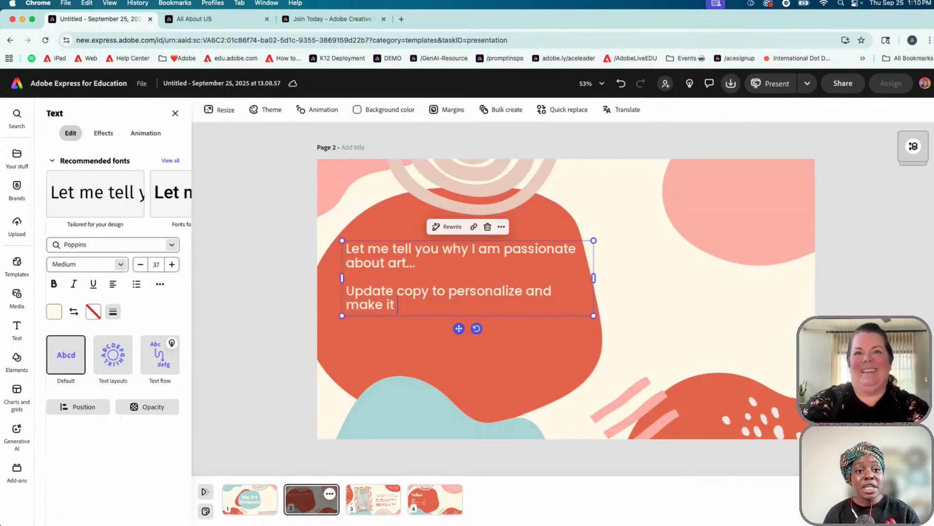
pyautogui.write('yours! YO')
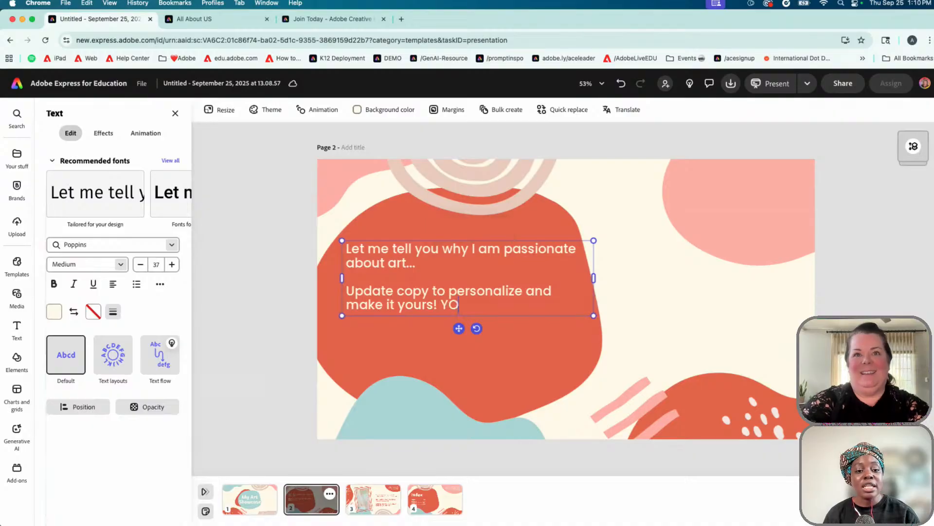
pyautogui.write('U get to dete')
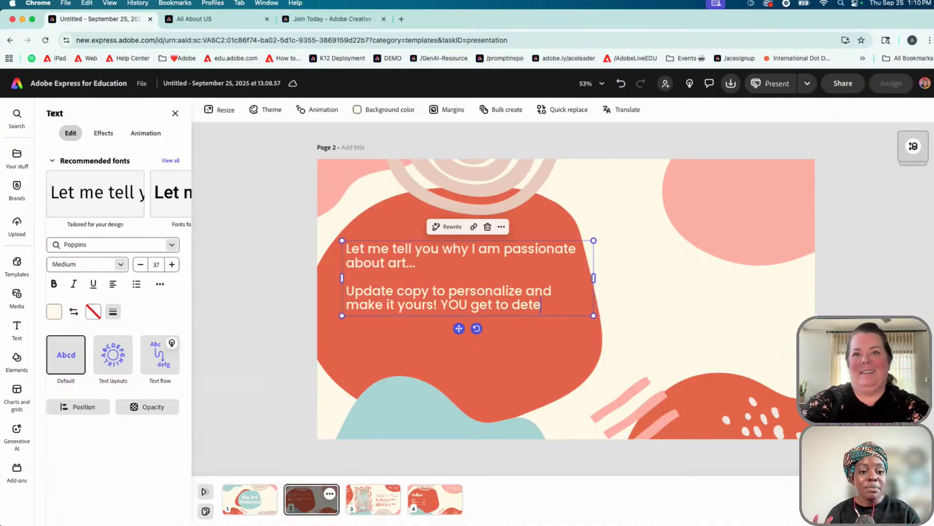
pyautogui.write('rmine what to add and ')
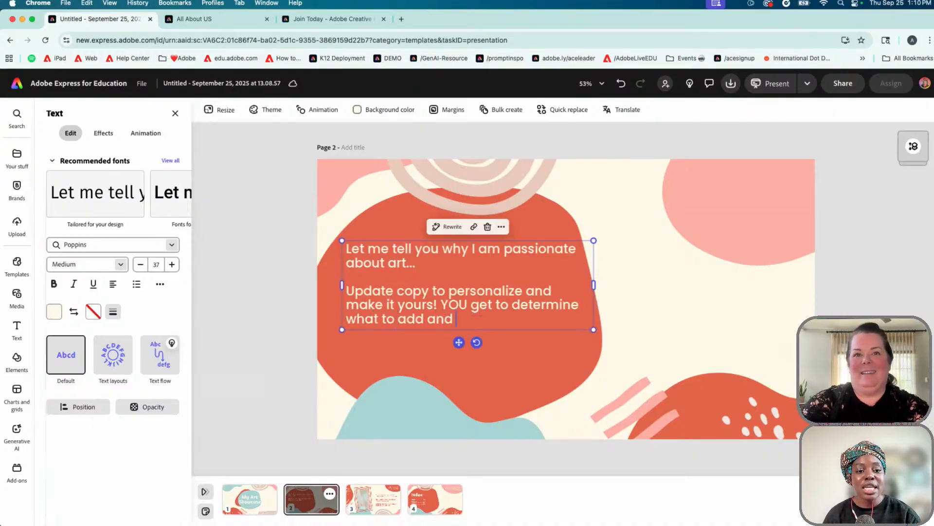
pyautogui.write('how to design your work')
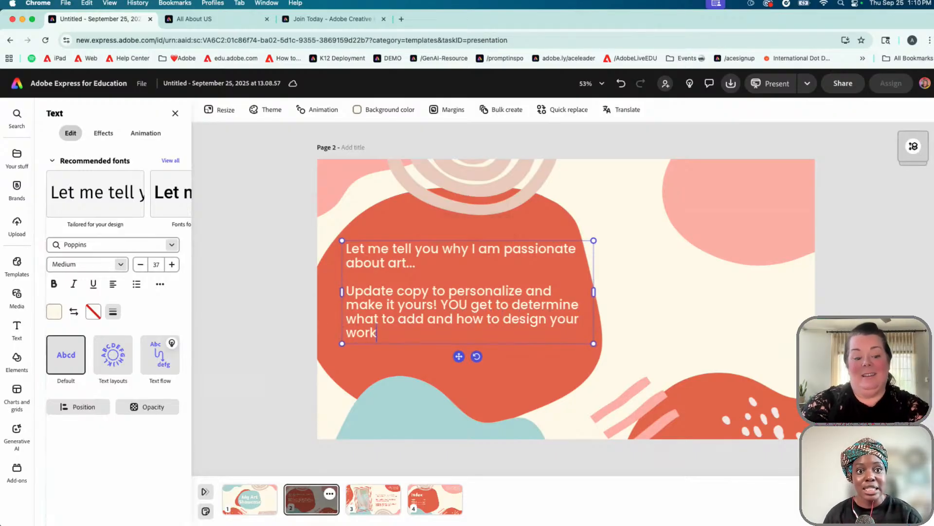
pyautogui.write('!')
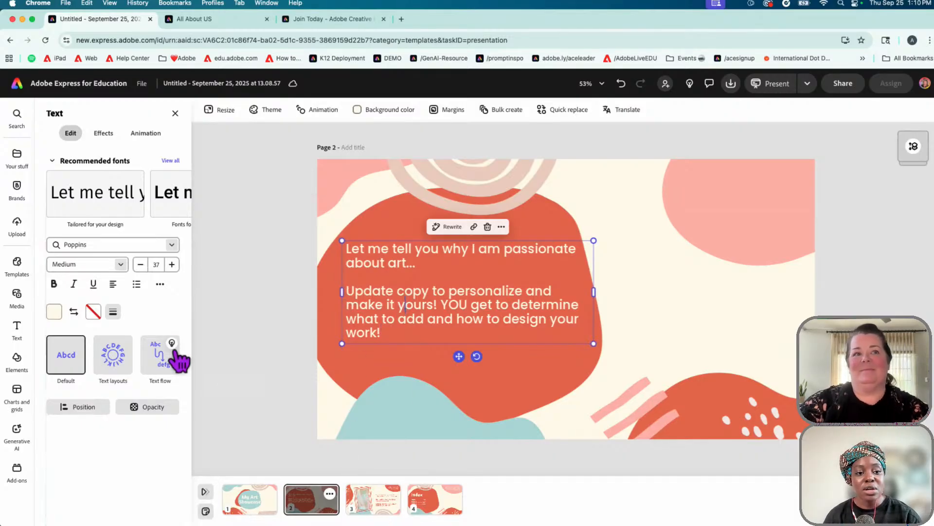
# Enlarge page 2's text to size 40 and make it bold
pyautogui.click(172, 264)
pyautogui.click(172, 264)
pyautogui.click(172, 264)
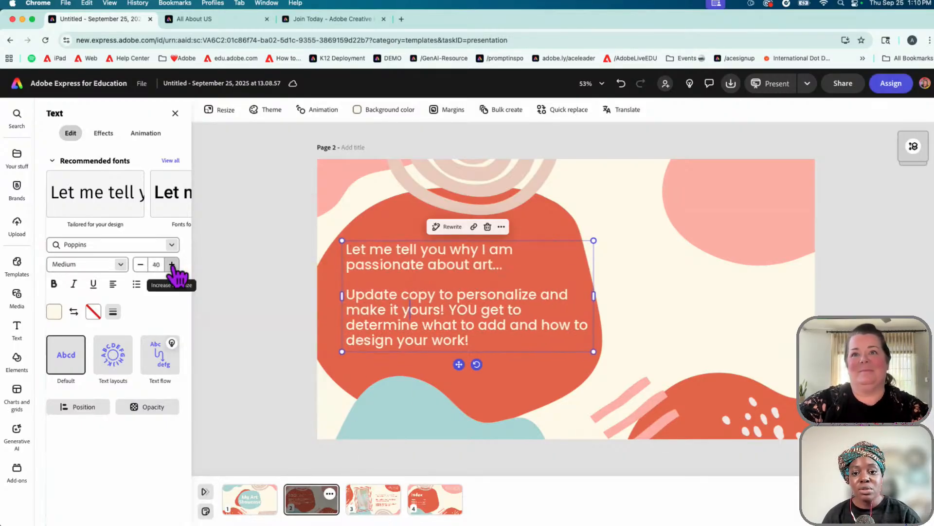
pyautogui.click(54, 284)
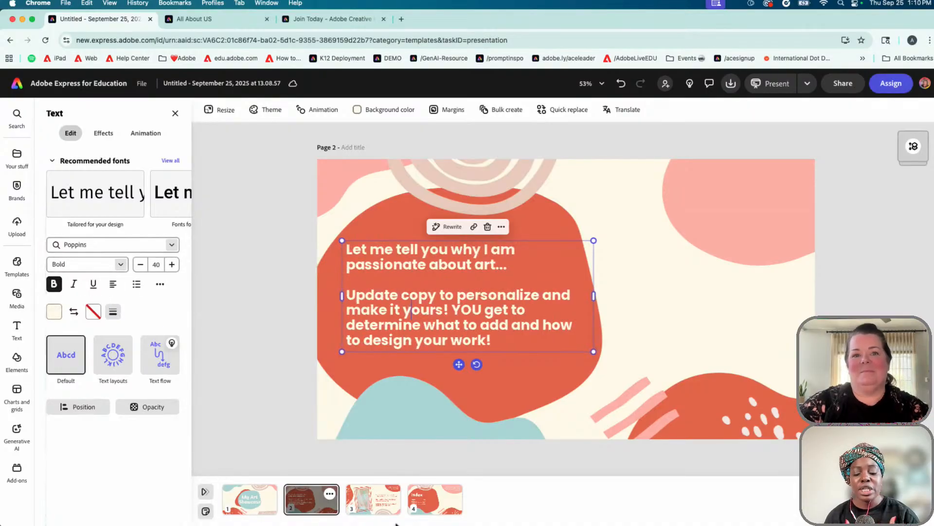
pyautogui.click(381, 510)
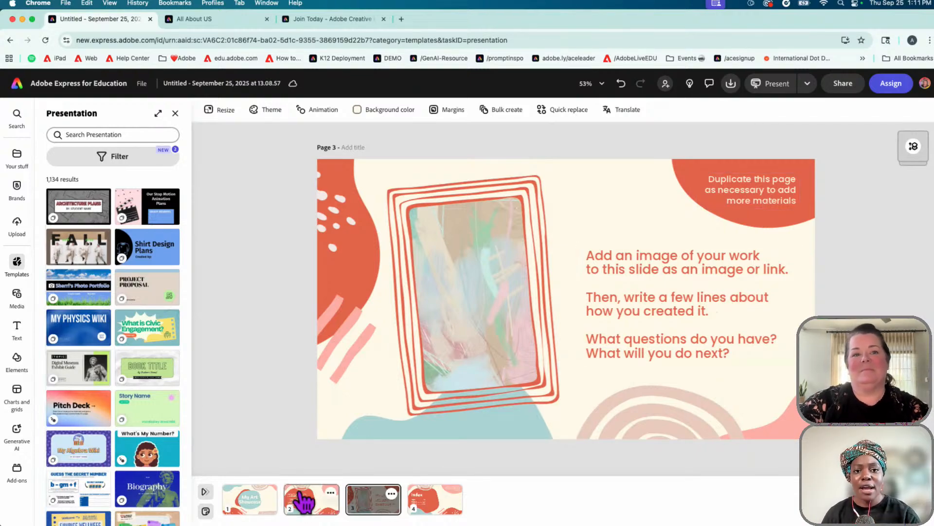
# Replace the title slide's '[insert student name]' placeholder with the student's name
pyautogui.click(299, 508)
pyautogui.click(252, 508)
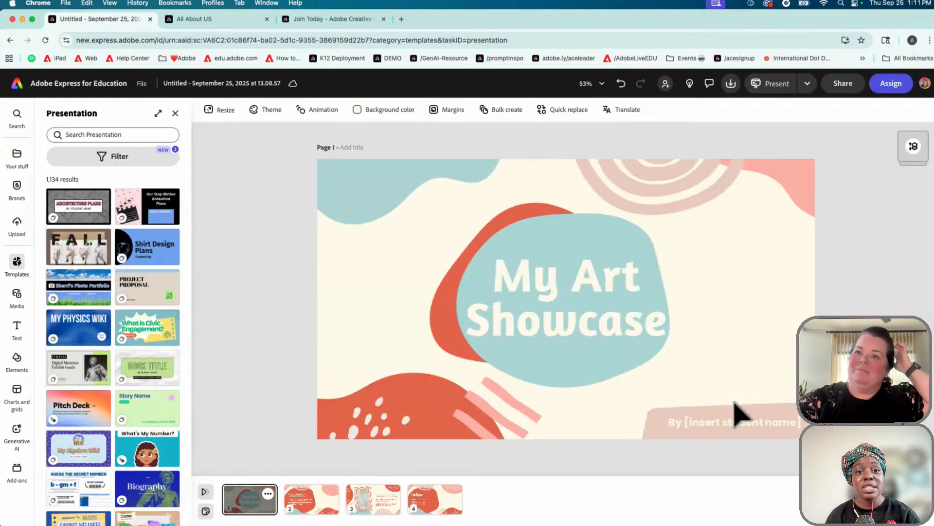
pyautogui.click(703, 431)
pyautogui.doubleClick(704, 422)
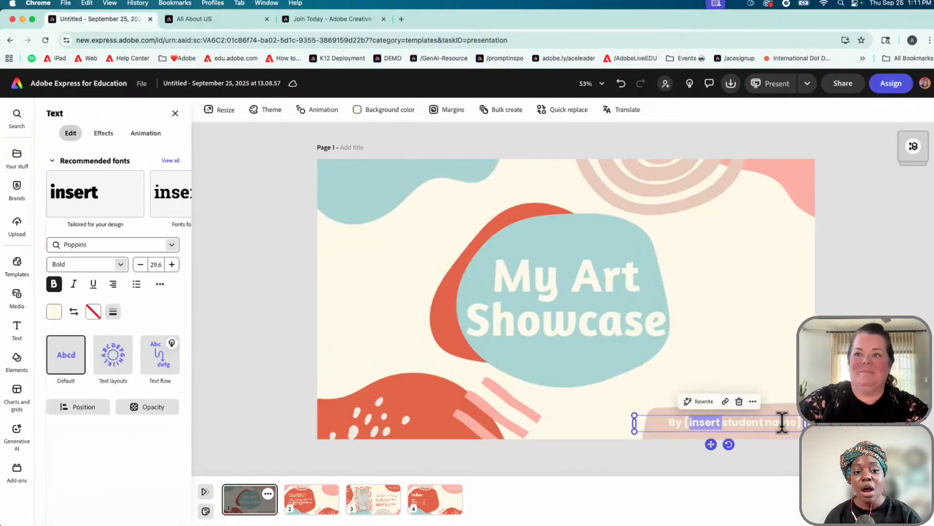
pyautogui.click(732, 422)
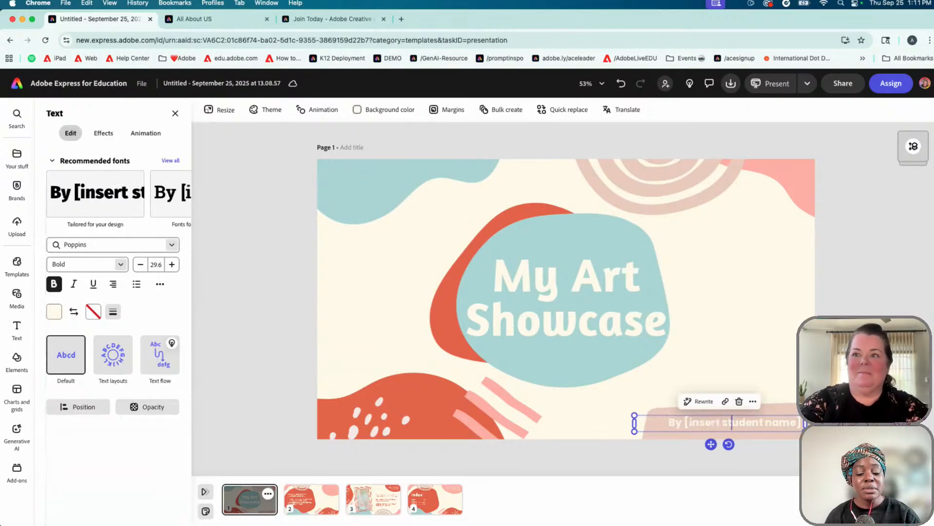
pyautogui.press('BackSpace')
pyautogui.press('BackSpace')
pyautogui.press('BackSpace')
pyautogui.press('BackSpace')
pyautogui.press('BackSpace')
pyautogui.press('BackSpace')
pyautogui.press('BackSpace')
pyautogui.press('BackSpace')
pyautogui.press('BackSpace')
pyautogui.press('BackSpace')
pyautogui.press('BackSpace')
pyautogui.press('BackSpace')
pyautogui.press('BackSpace')
pyautogui.press('BackSpace')
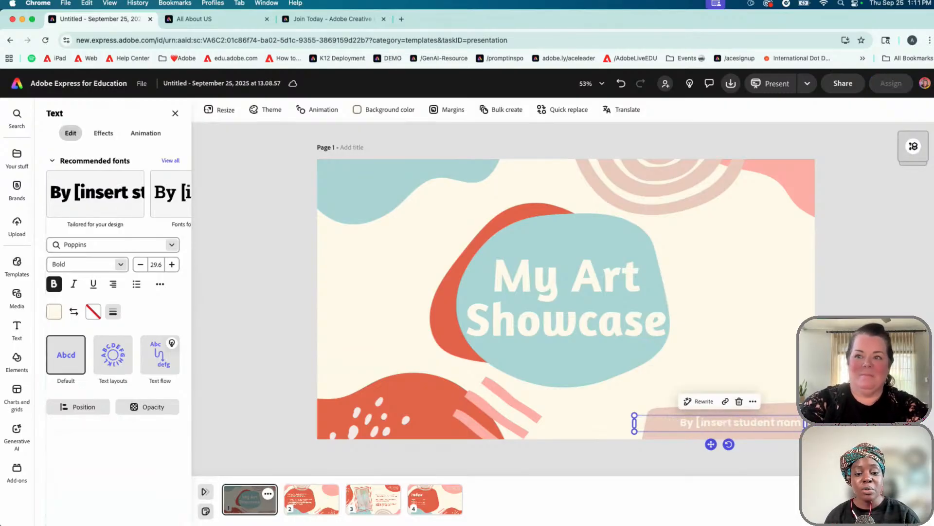
pyautogui.press('BackSpace')
pyautogui.press('BackSpace')
pyautogui.press('BackSpace')
pyautogui.press('BackSpace')
pyautogui.press('BackSpace')
pyautogui.press('BackSpace')
pyautogui.press('BackSpace')
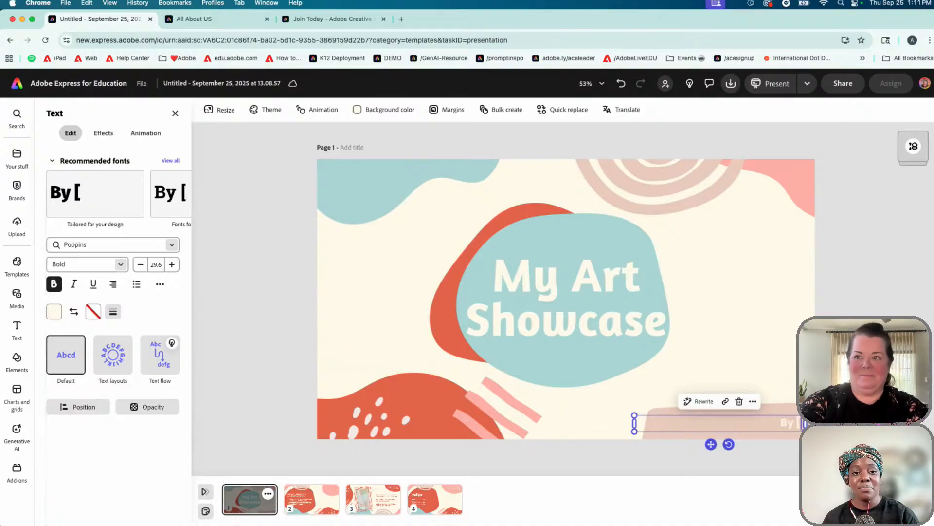
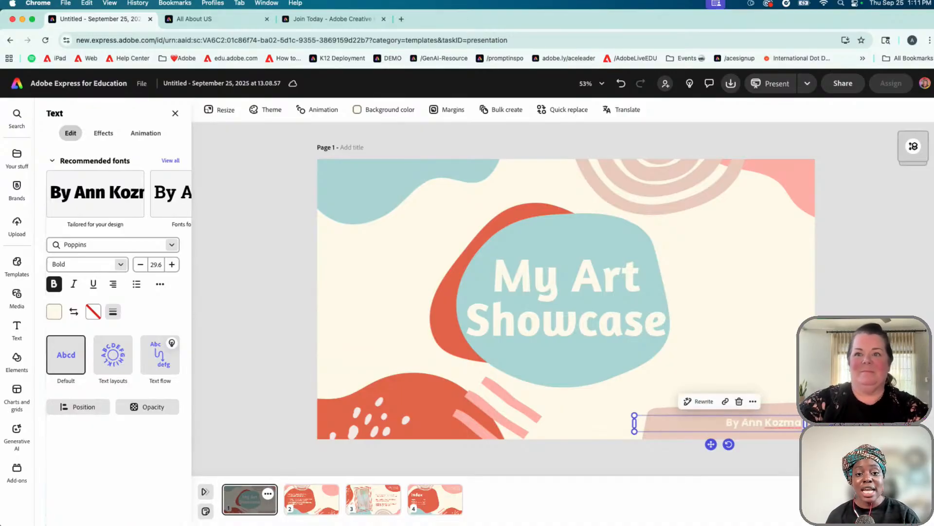
pyautogui.press('Escape')
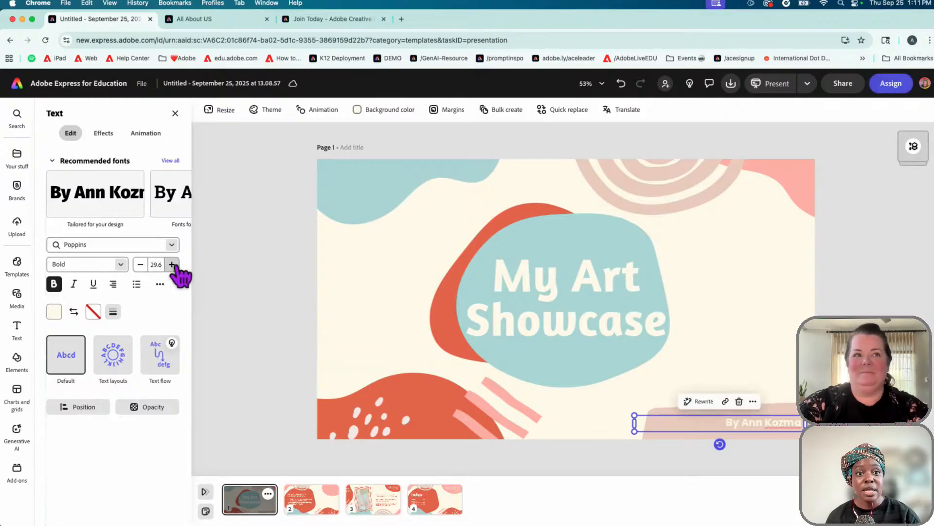
# Enlarge the byline to size 51.6 and nudge it slightly up and right
pyautogui.click(173, 266)
pyautogui.click(172, 266)
pyautogui.click(172, 265)
pyautogui.click(172, 265)
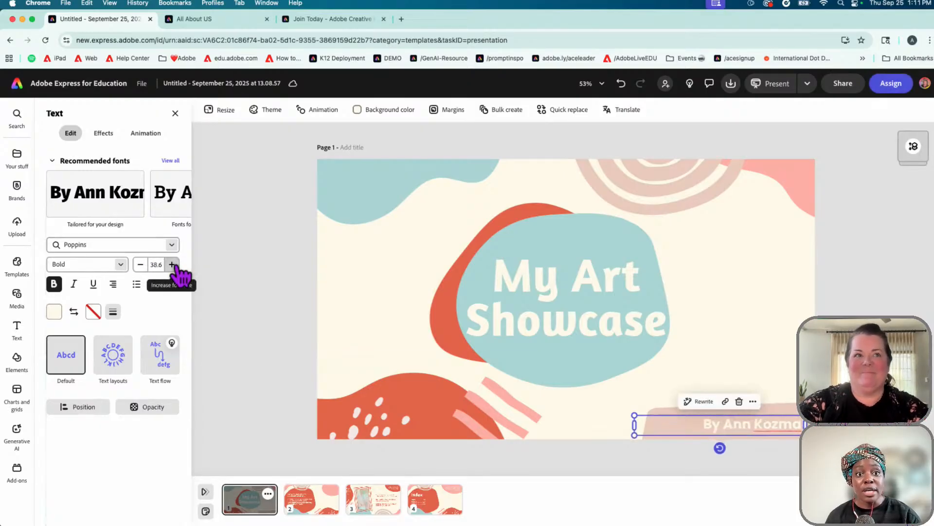
pyautogui.click(172, 265)
pyautogui.click(172, 265)
pyautogui.click(172, 265)
pyautogui.click(172, 265)
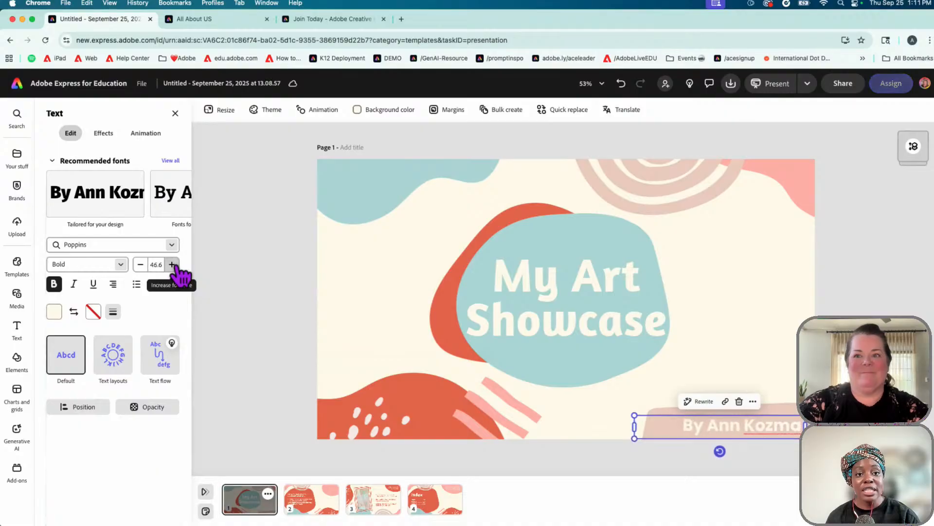
pyautogui.click(173, 265)
pyautogui.click(173, 265)
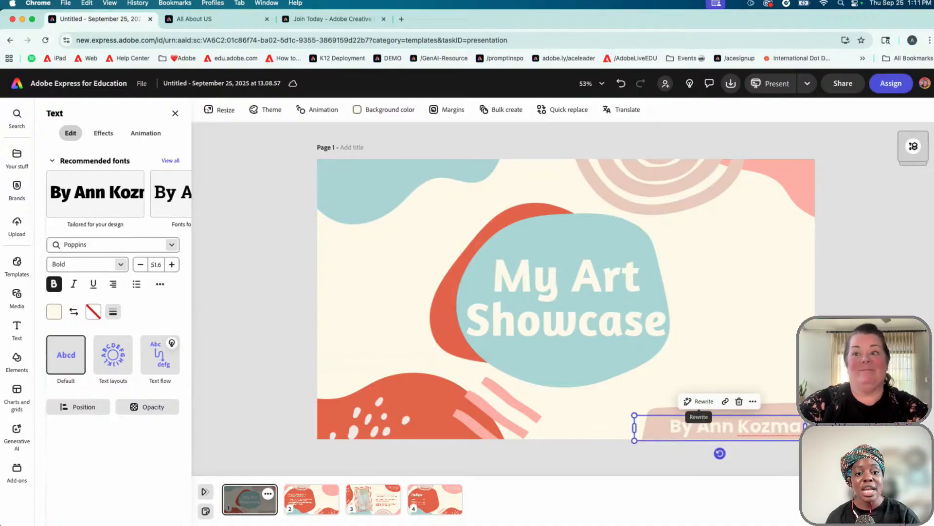
pyautogui.click(763, 444)
pyautogui.moveTo(759, 432); pyautogui.dragTo(761, 428)
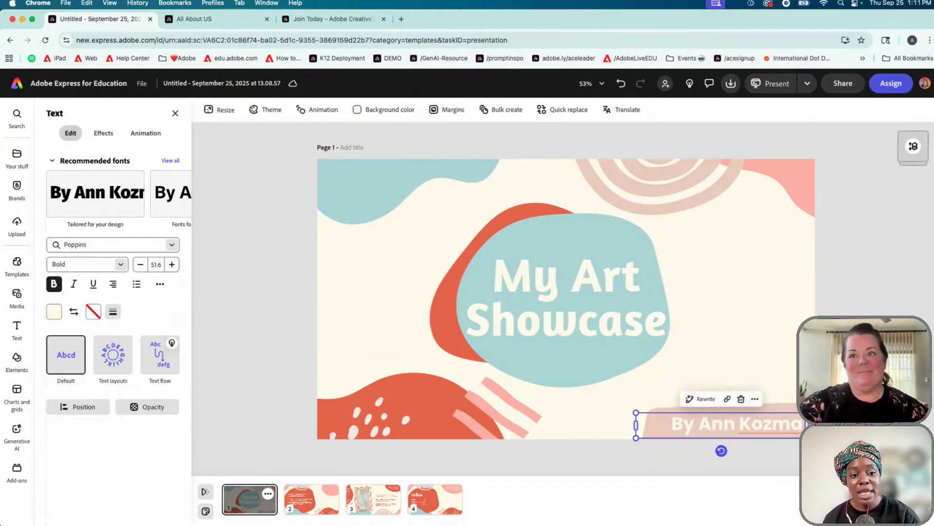
pyautogui.moveTo(913, 148)
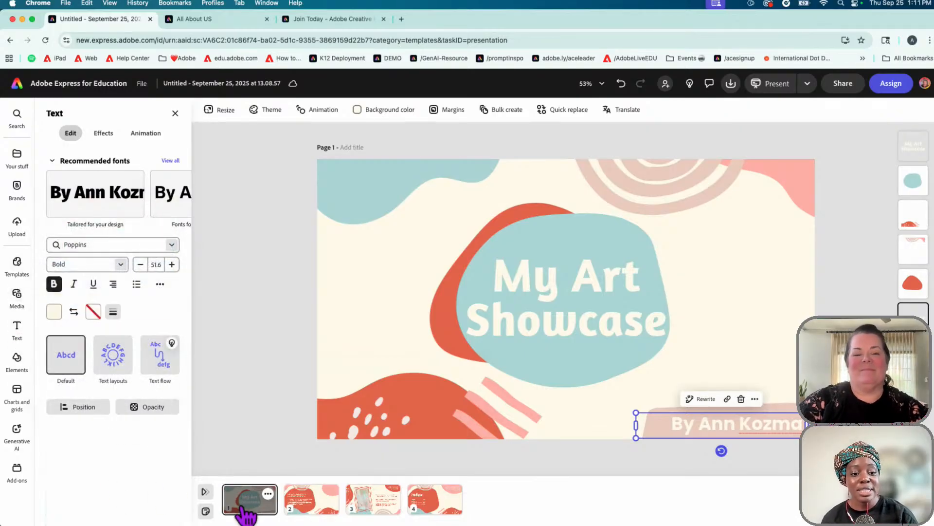
# Flip through all four pages, return to the title slide and show the colour theme palettes
pyautogui.click(311, 508)
pyautogui.click(365, 509)
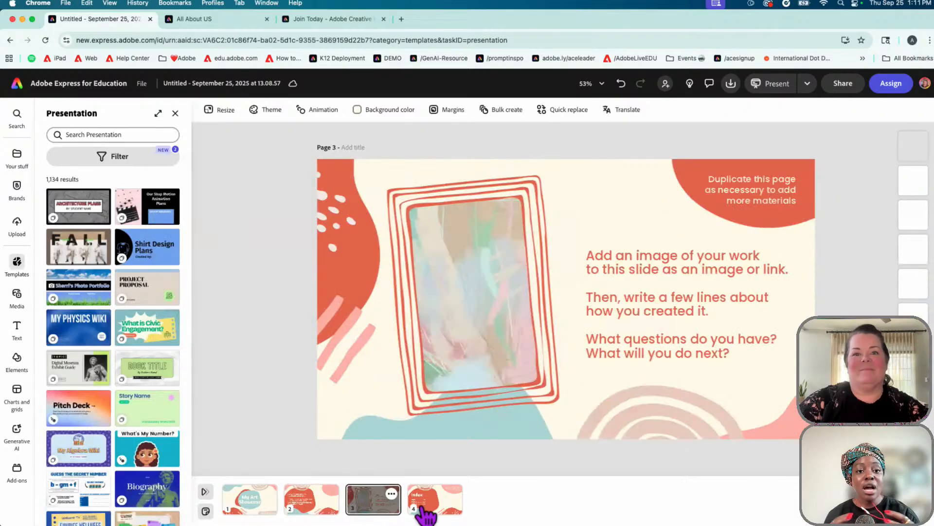
pyautogui.click(433, 509)
pyautogui.click(251, 506)
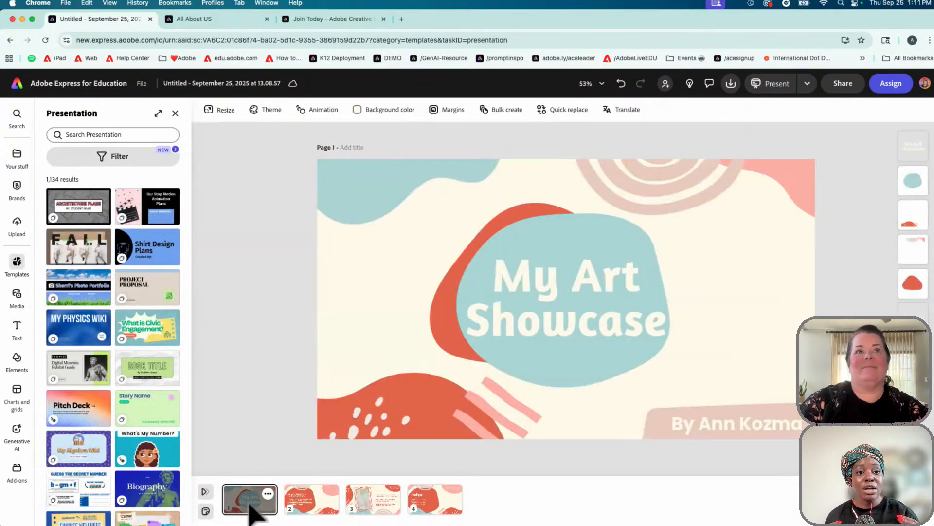
pyautogui.click(280, 116)
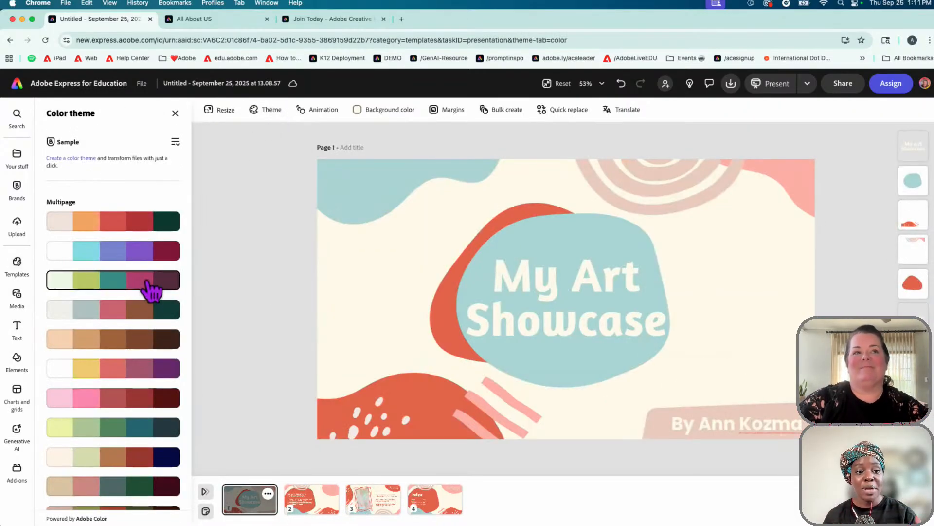
pyautogui.scroll(-2, 152, 288)
pyautogui.scroll(2, 149, 290)
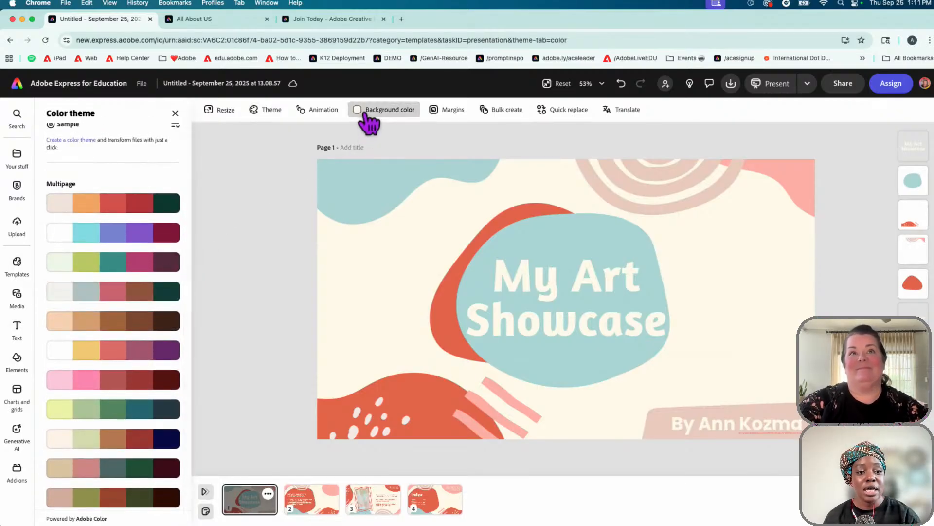
# Try a sampled near-black background on the title slide, then undo it
pyautogui.click(365, 114)
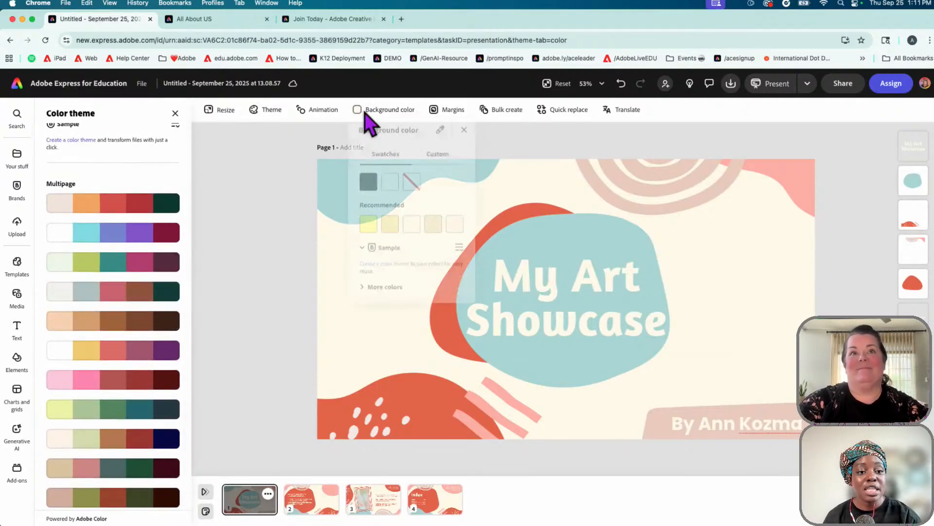
pyautogui.click(440, 129)
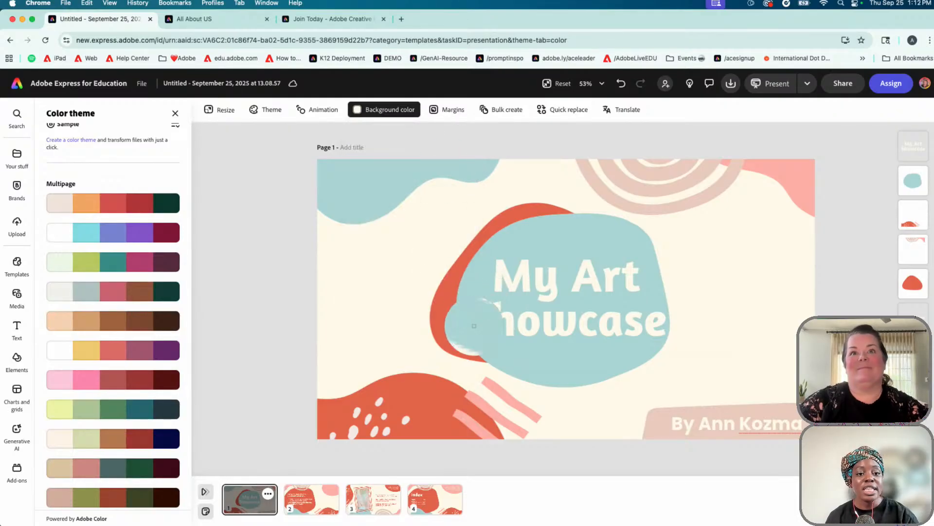
pyautogui.click(382, 110)
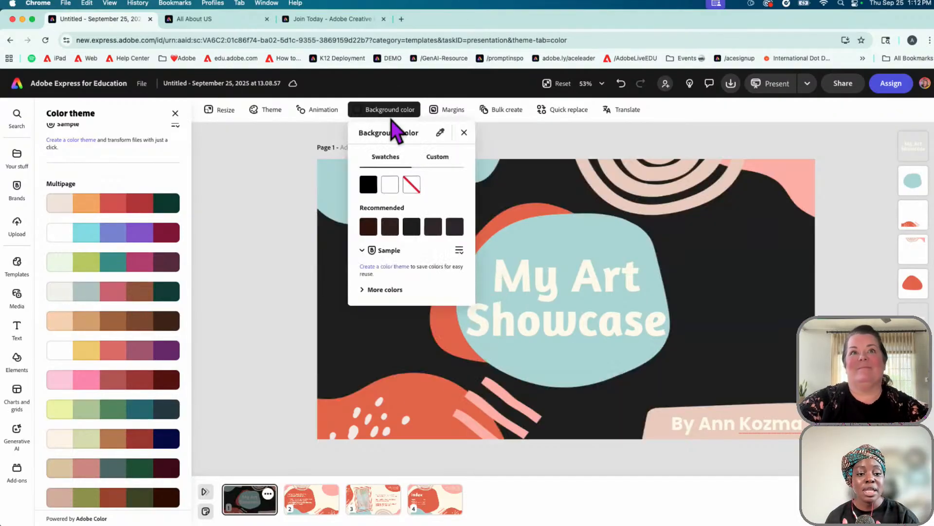
pyautogui.click(271, 177)
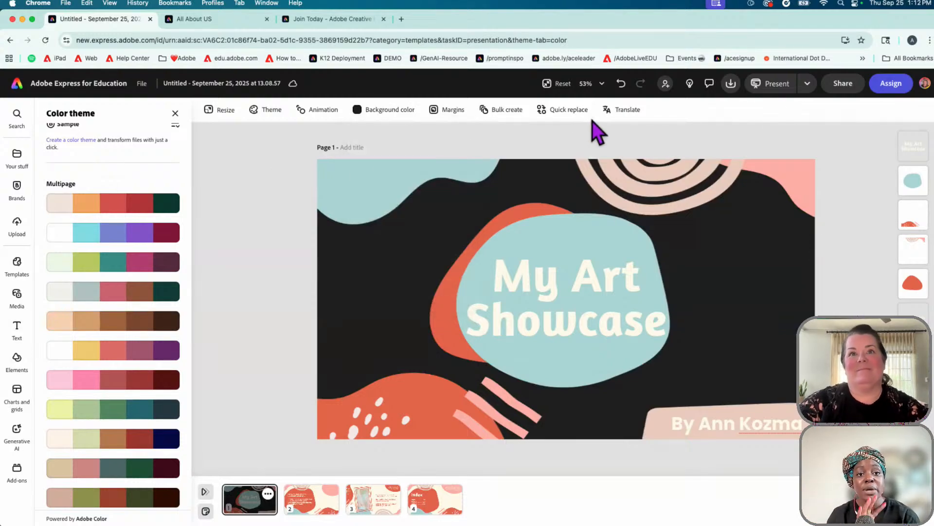
pyautogui.click(621, 84)
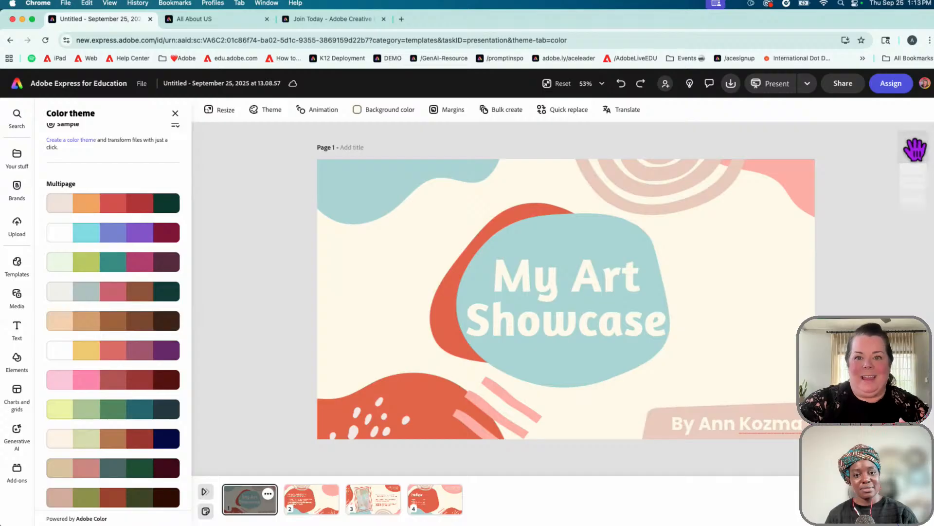
# Bring the red blob in front of the teal shape, then restore the original stacking
pyautogui.moveTo(914, 152)
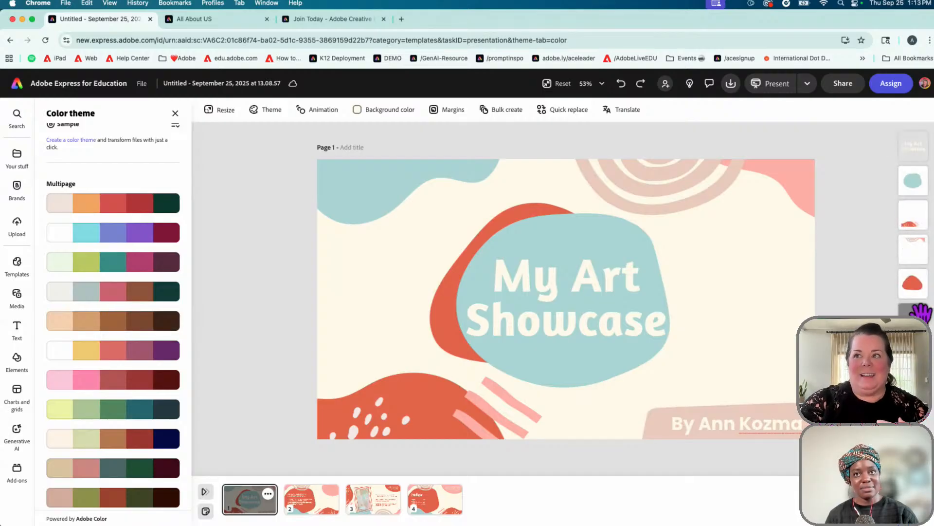
pyautogui.moveTo(912, 281); pyautogui.dragTo(914, 166)
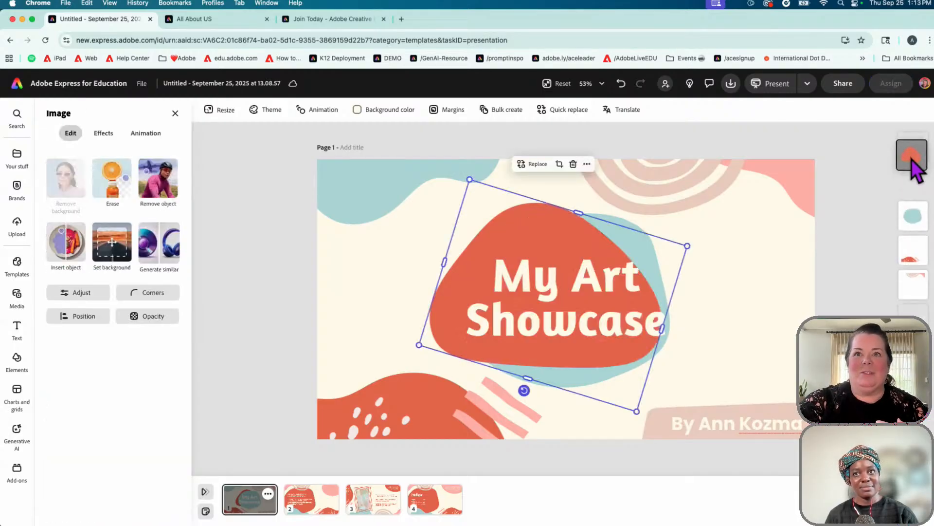
pyautogui.moveTo(913, 205); pyautogui.dragTo(914, 312)
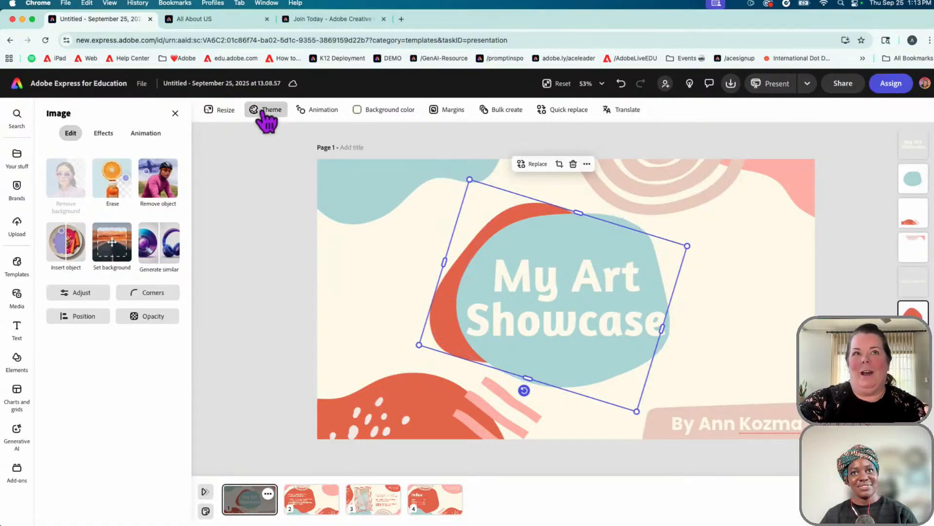
# Try the green-to-plum, grey-teal-pink-brown, peach-and-brown and pink palettes on the title slide
pyautogui.click(263, 112)
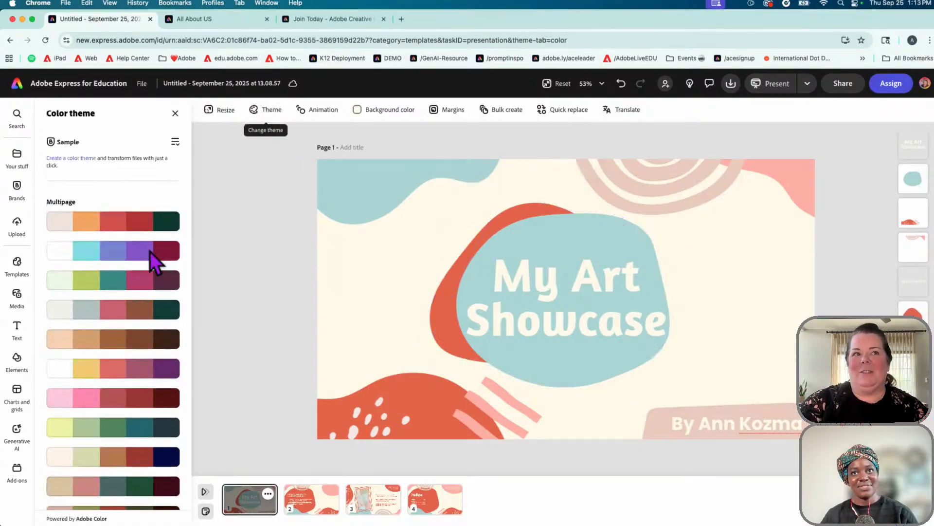
pyautogui.click(115, 286)
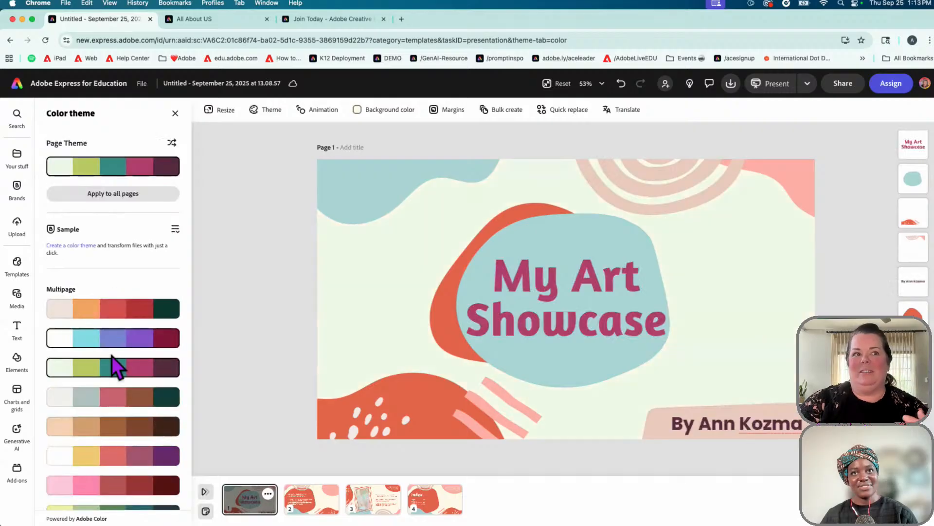
pyautogui.click(109, 397)
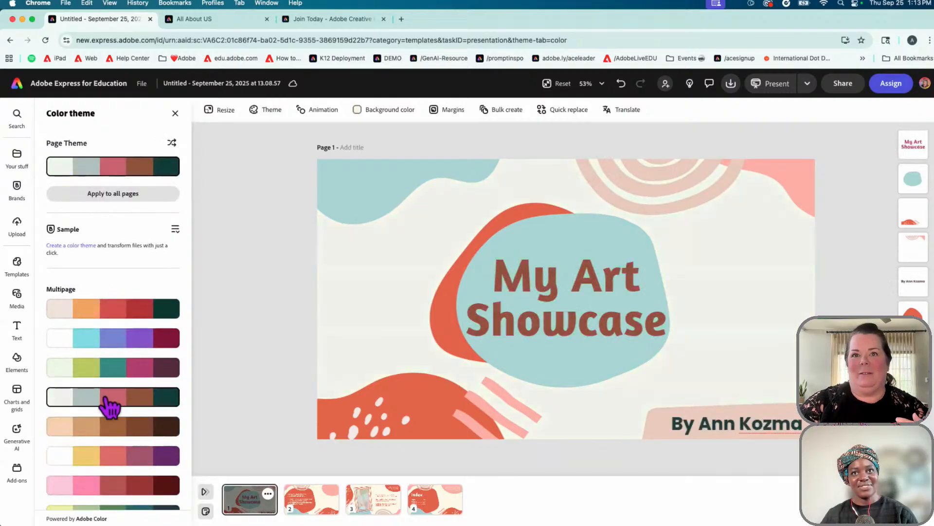
pyautogui.click(101, 432)
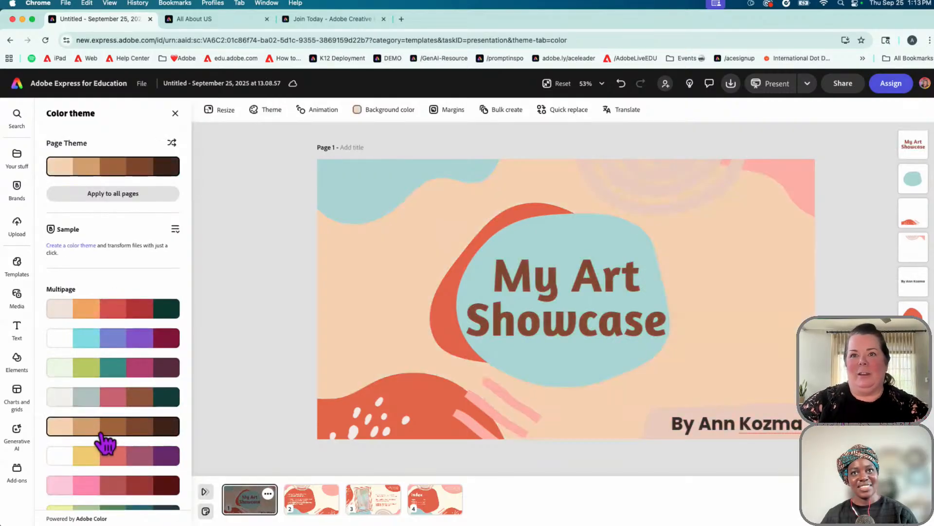
pyautogui.click(99, 489)
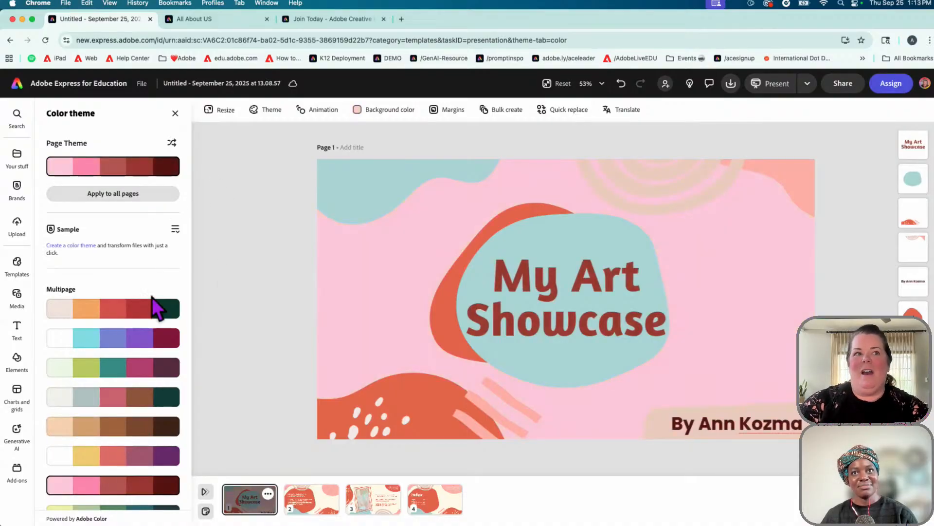
# Shuffle the pink palette's colours, ending on a pink background with dark red title
pyautogui.click(172, 143)
pyautogui.click(171, 142)
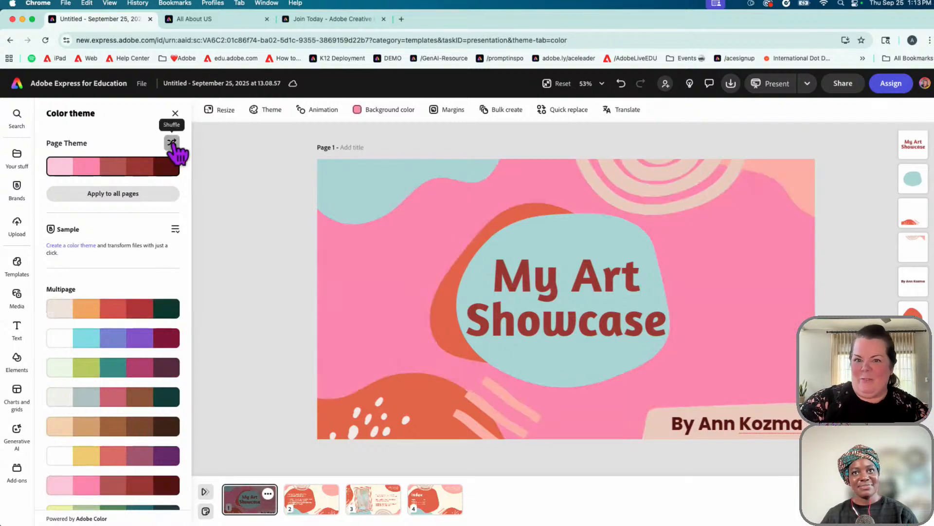
pyautogui.click(172, 142)
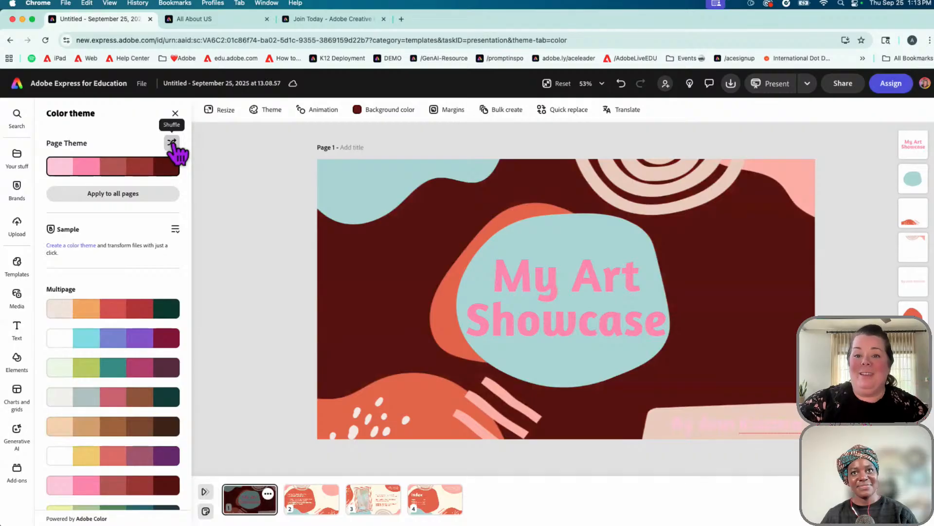
pyautogui.click(172, 143)
pyautogui.click(171, 143)
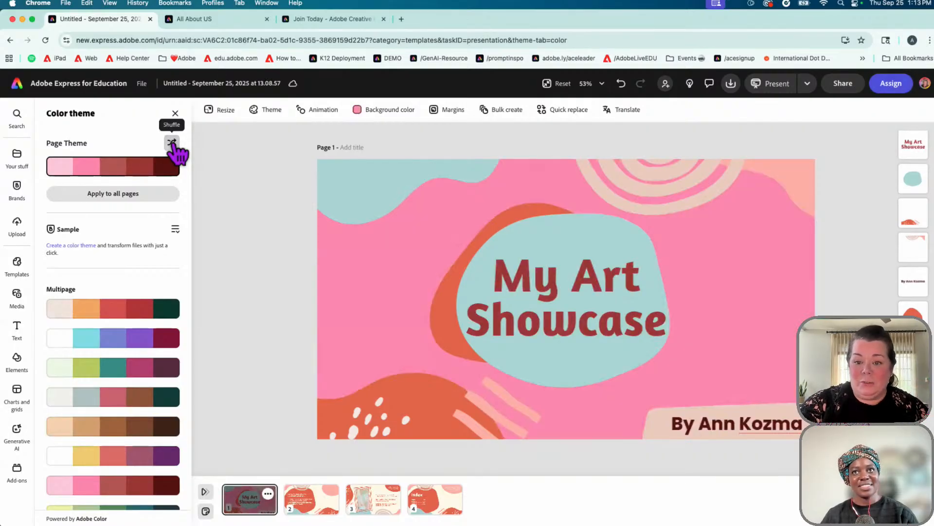
# Undo every recolouring back to the original cream, teal and coral theme
pyautogui.click(621, 84)
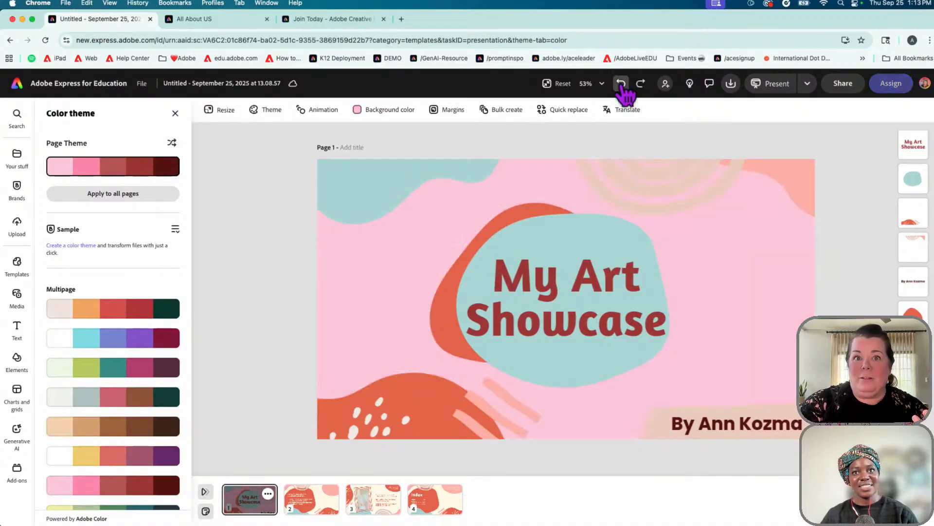
pyautogui.click(621, 83)
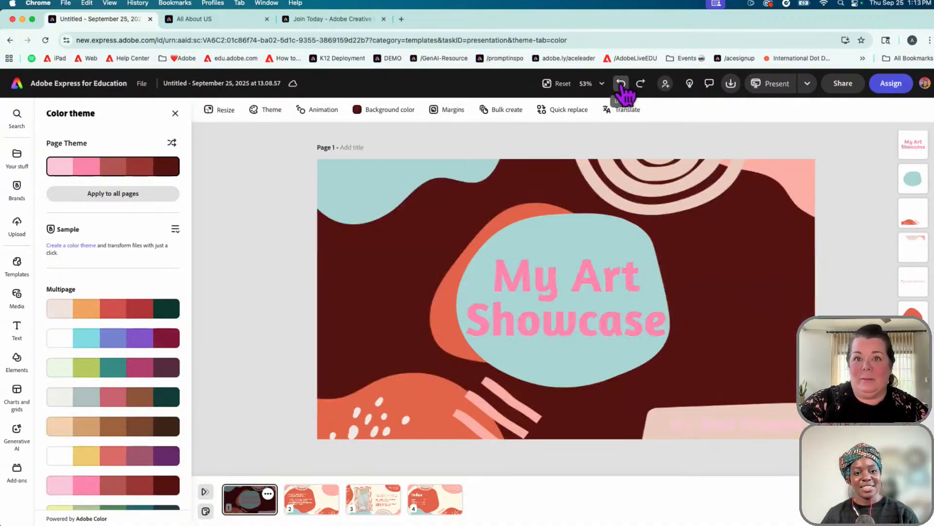
pyautogui.click(621, 84)
pyautogui.click(621, 84)
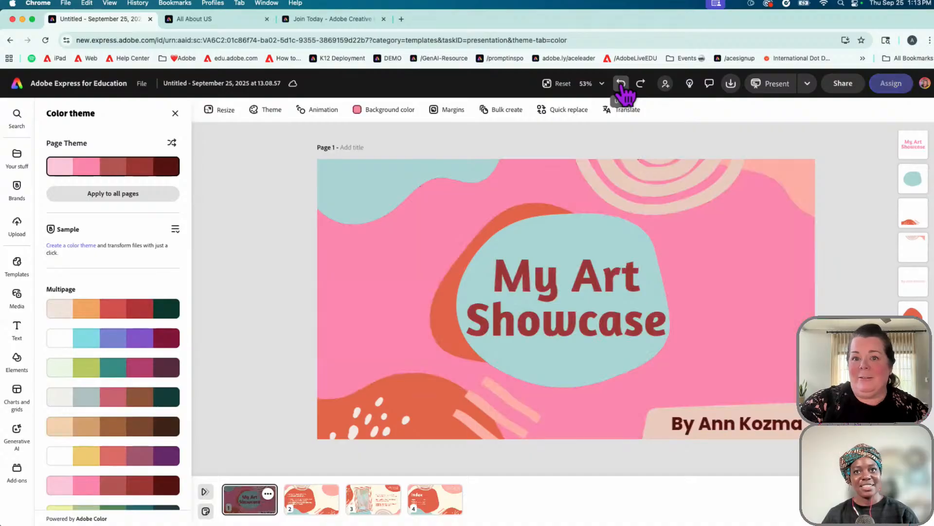
pyautogui.click(621, 84)
pyautogui.click(621, 84)
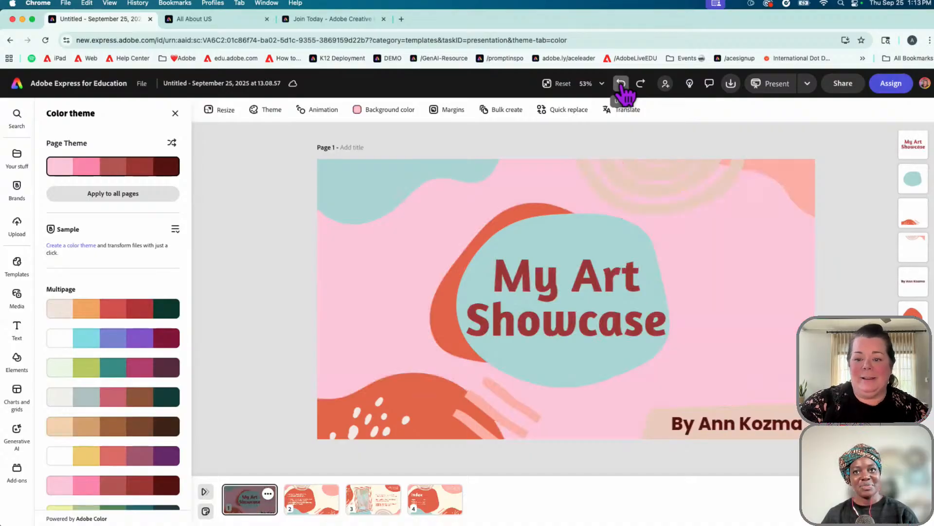
pyautogui.click(621, 83)
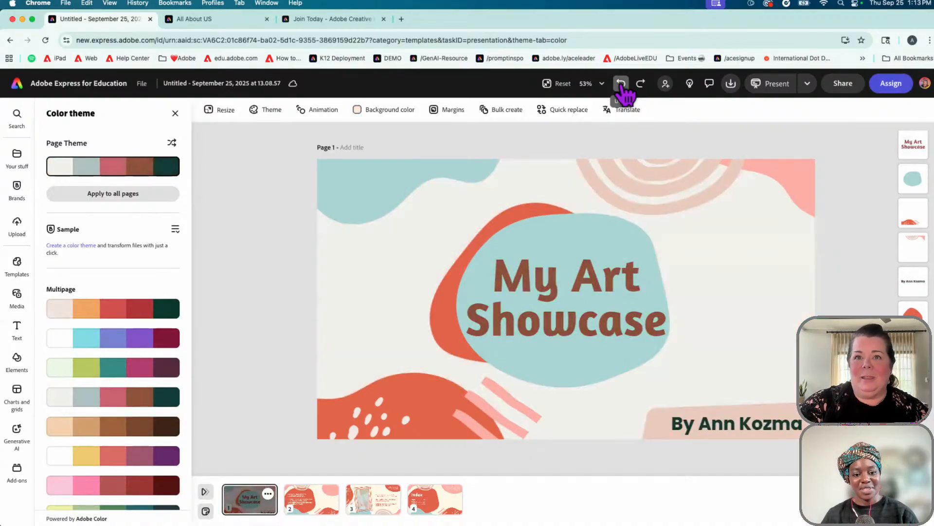
pyautogui.click(621, 84)
pyautogui.click(621, 84)
pyautogui.click(621, 83)
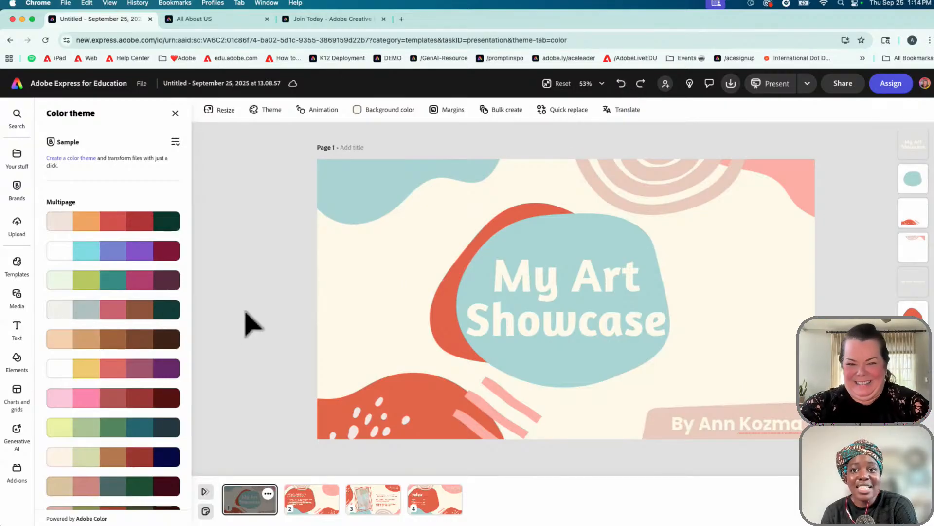
# Open the Media library, then flip through pages 2 and 3 and return to the My Art Showcase page
pyautogui.click(17, 294)
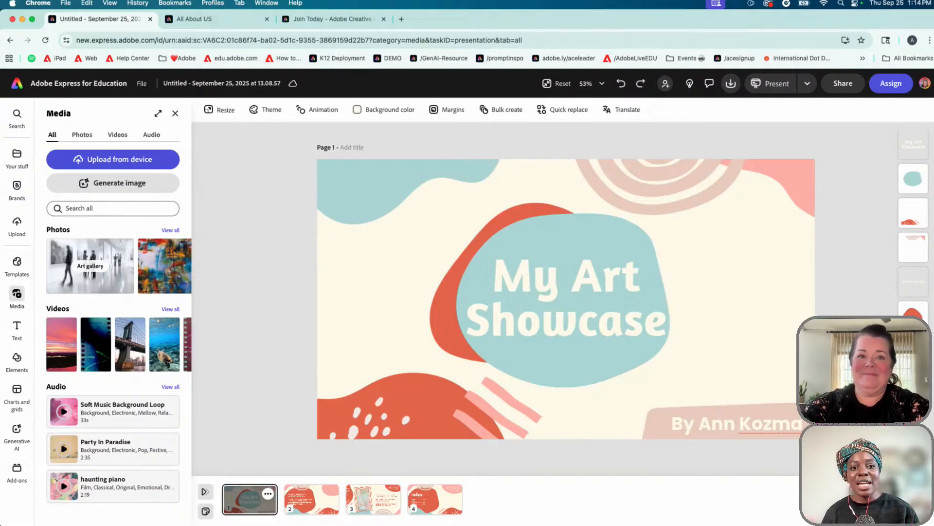
pyautogui.click(313, 509)
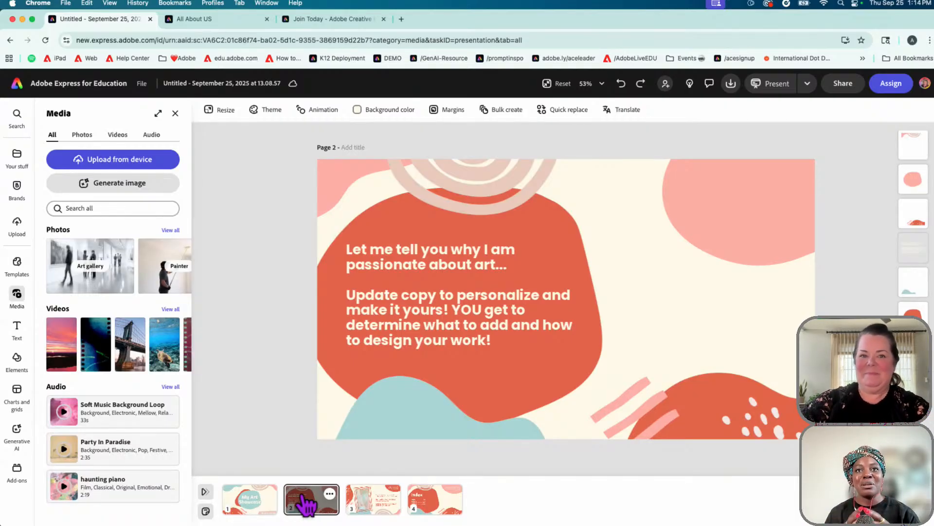
pyautogui.click(369, 503)
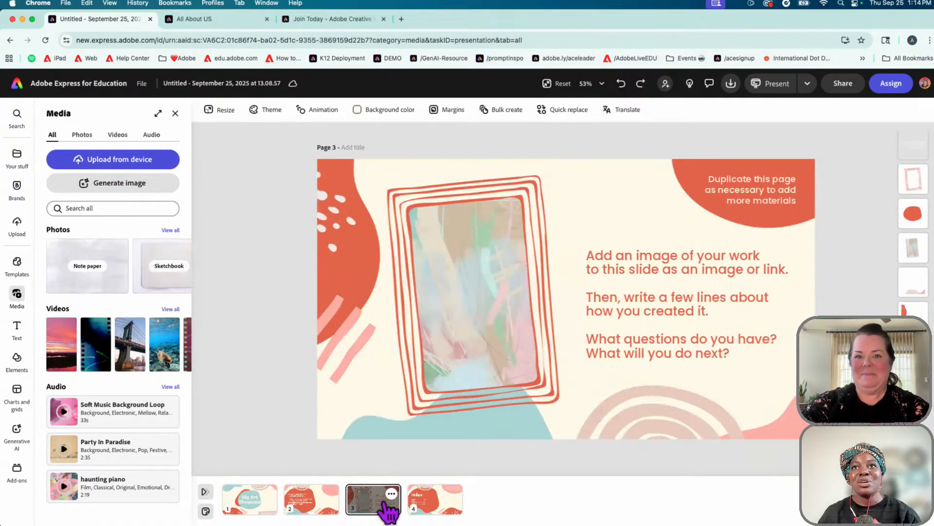
pyautogui.click(253, 506)
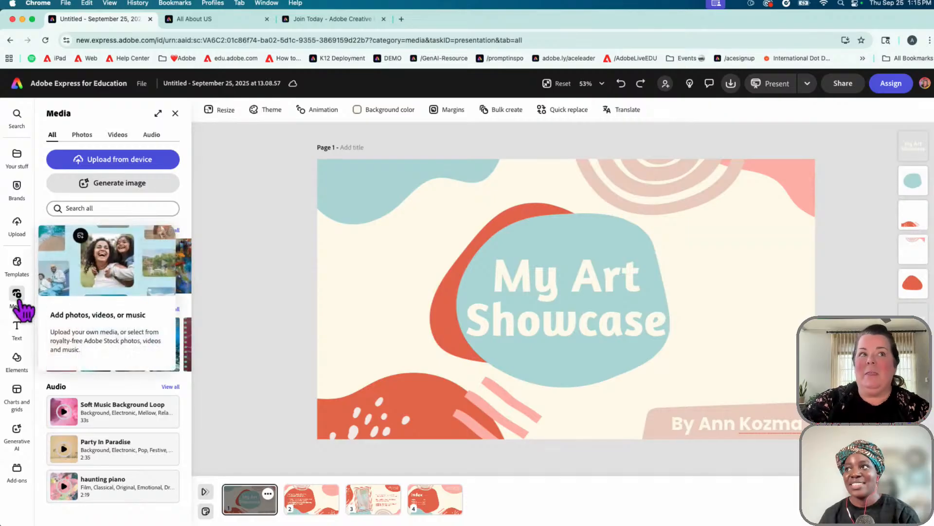
# Browse the media library's Photos, Videos and Audio tabs, then close it
pyautogui.click(82, 137)
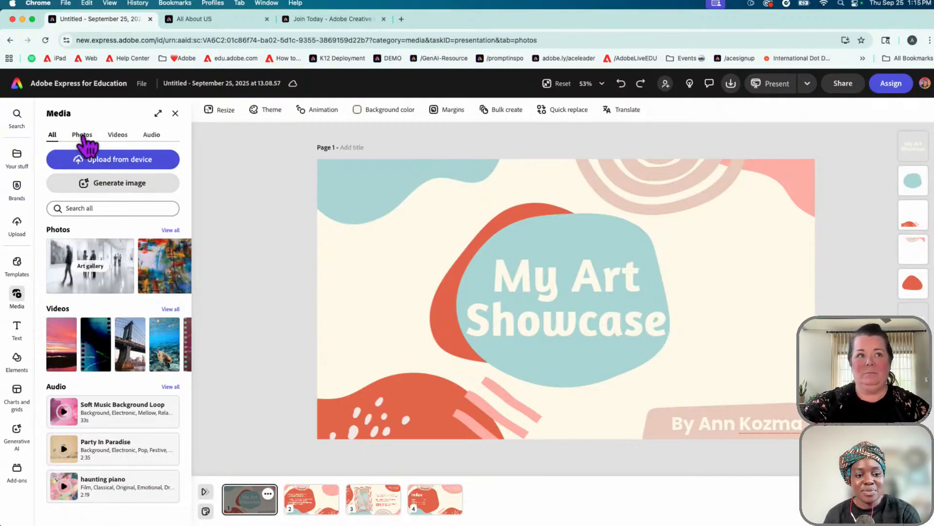
pyautogui.click(120, 138)
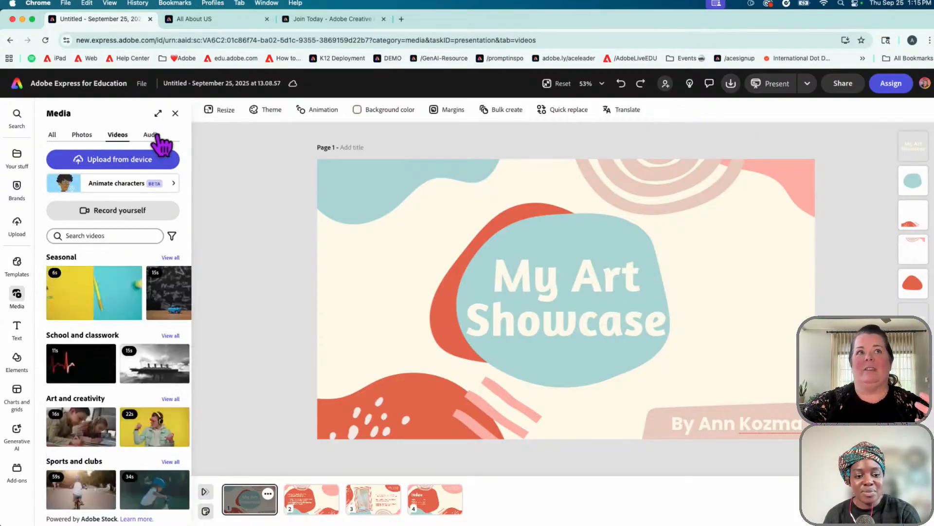
pyautogui.click(156, 136)
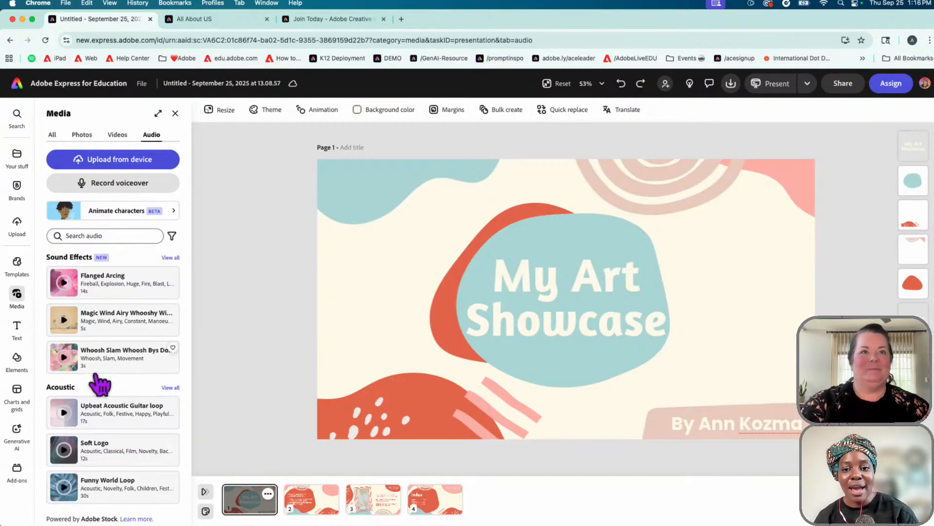
pyautogui.click(175, 114)
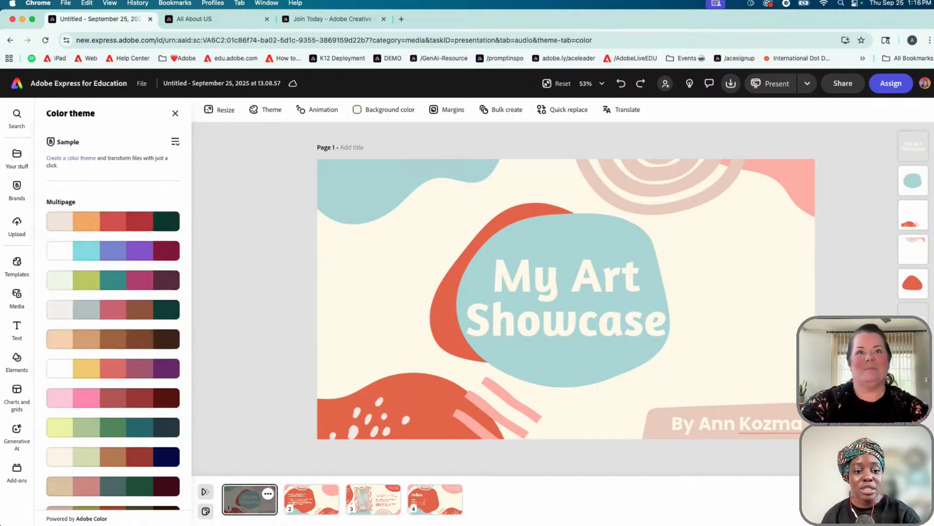
# From the Adobe Express home page, create a new blank Presentation
pyautogui.click(18, 89)
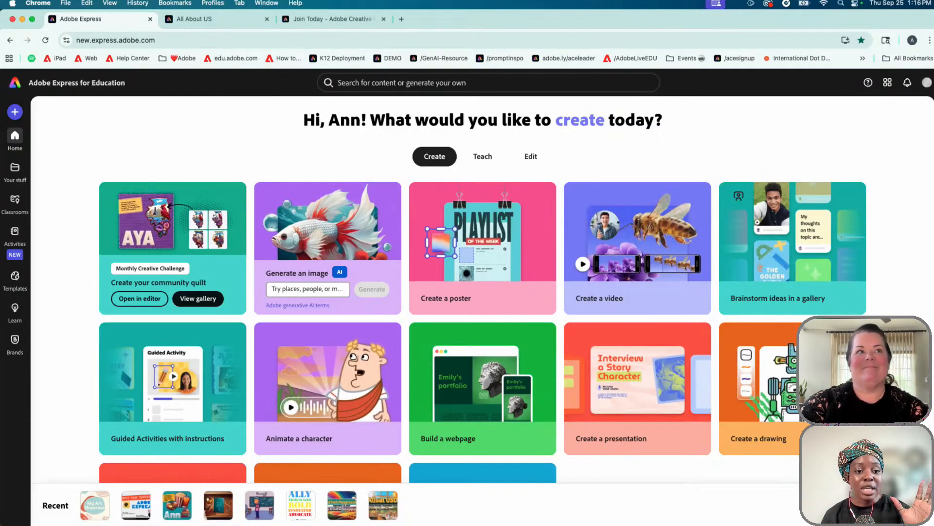
pyautogui.click(14, 112)
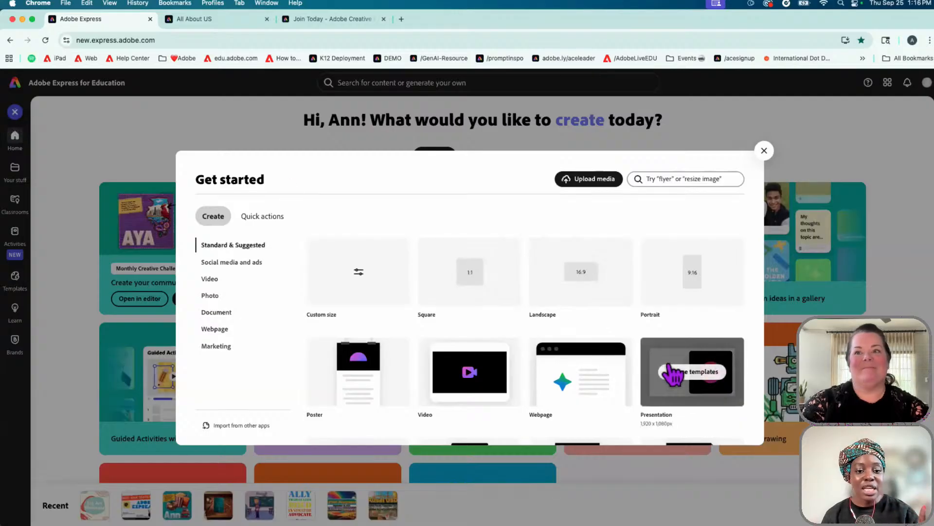
pyautogui.click(660, 364)
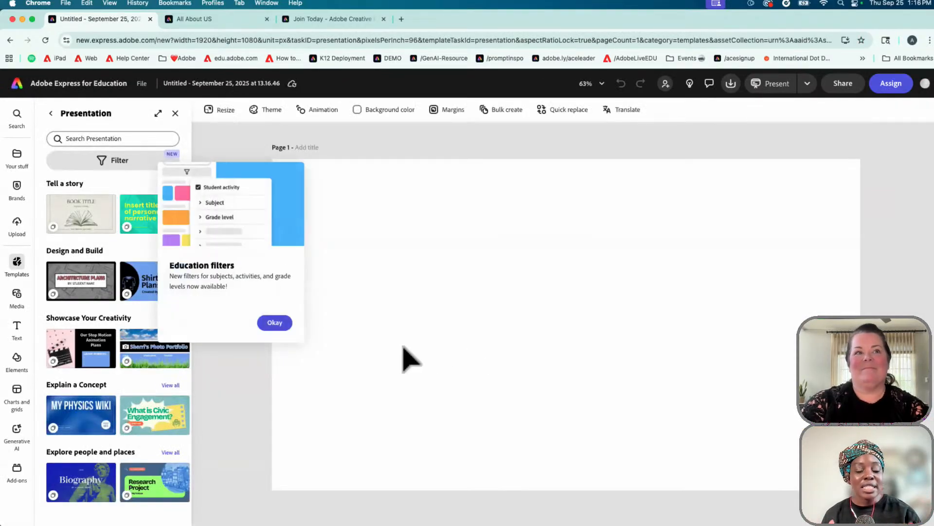
# Dismiss the education popup and filter templates to Presentation output, giving 566 results
pyautogui.click(275, 323)
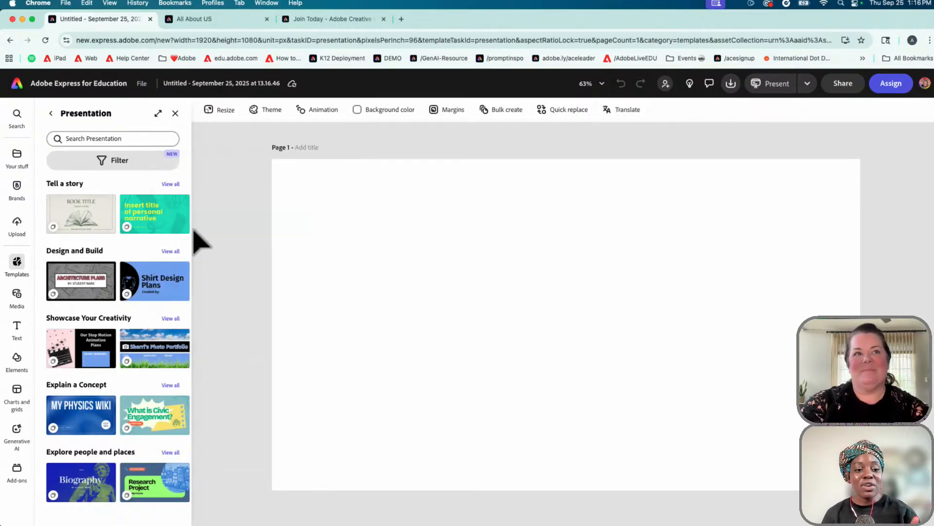
pyautogui.click(151, 171)
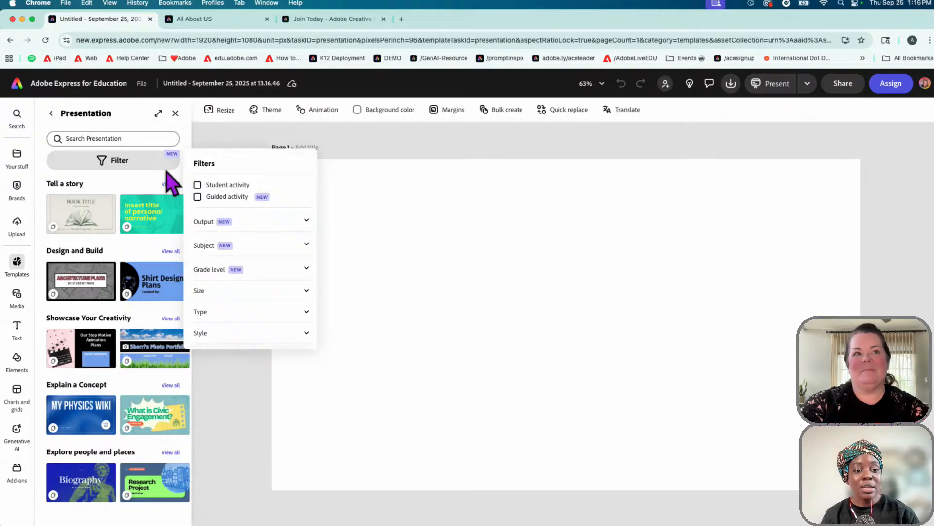
pyautogui.click(306, 222)
pyautogui.click(225, 287)
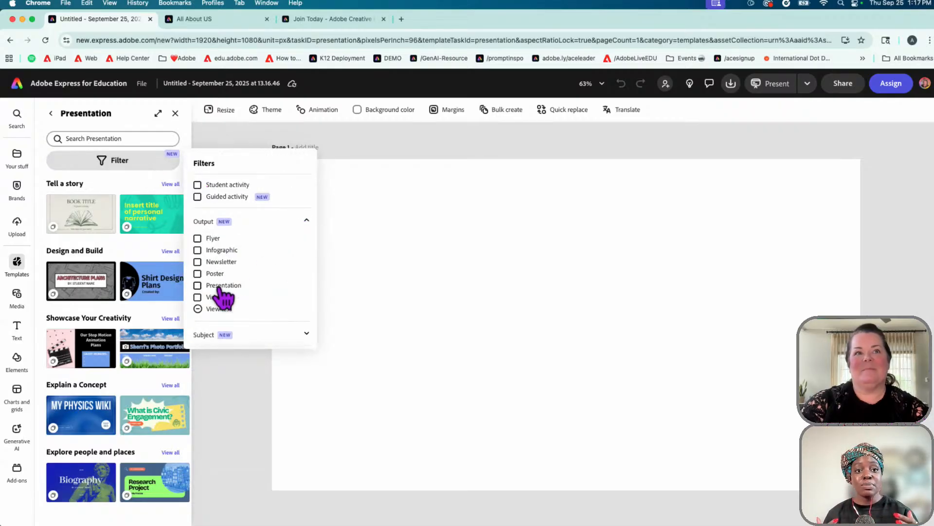
pyautogui.click(198, 285)
pyautogui.click(204, 306)
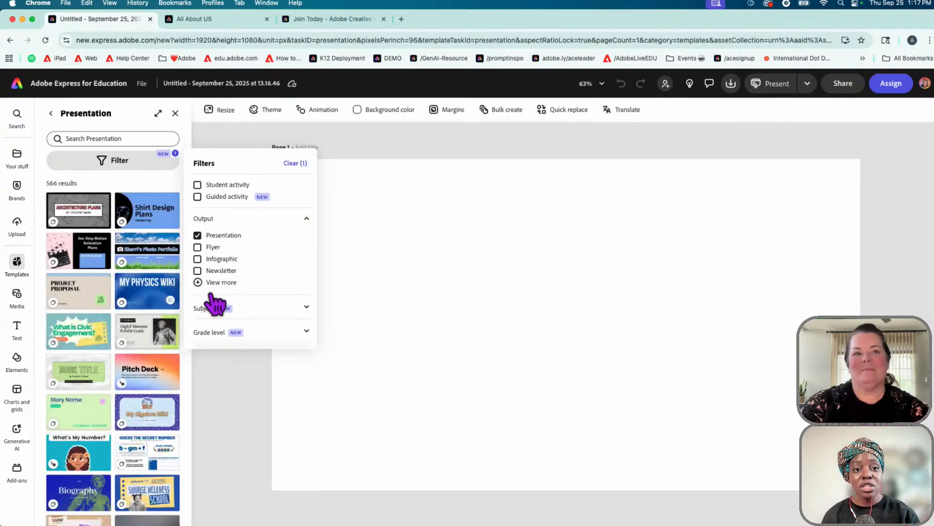
pyautogui.click(221, 387)
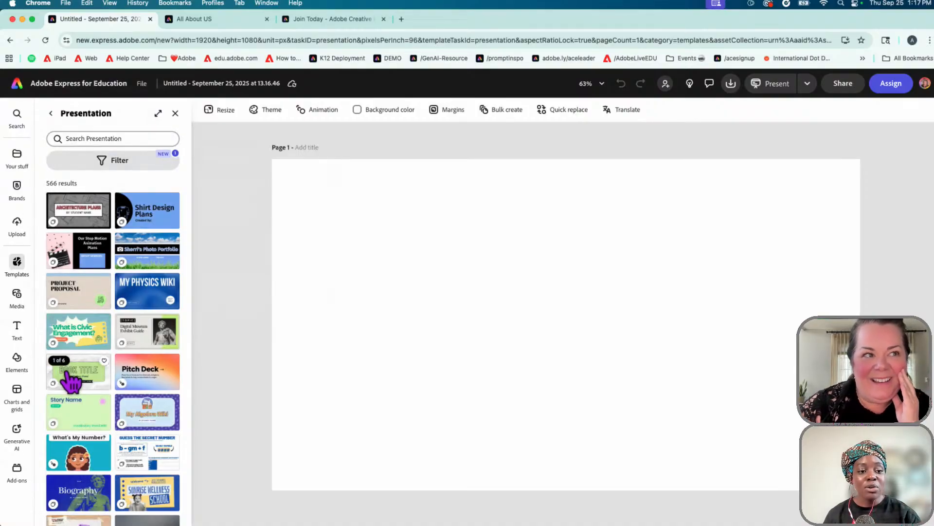
# Load the Book Title template, view all six of its pages, then return home
pyautogui.click(83, 384)
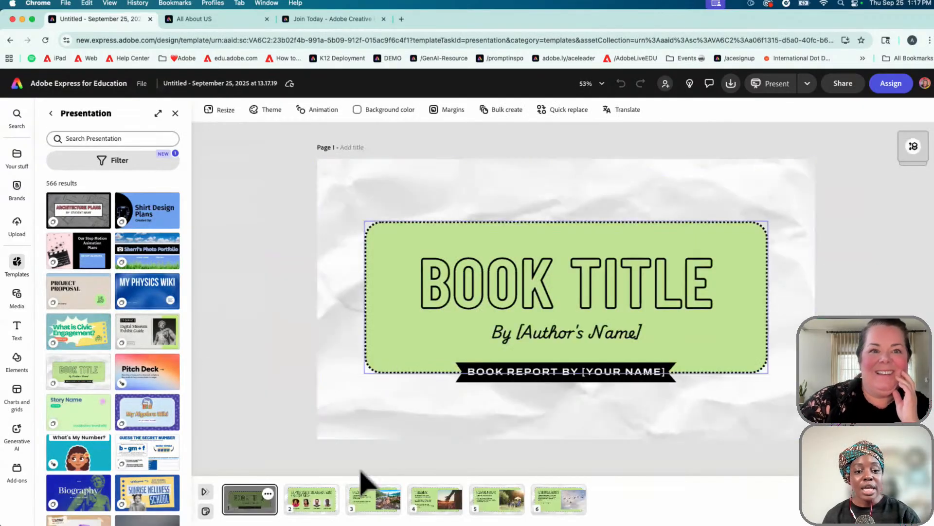
pyautogui.click(306, 506)
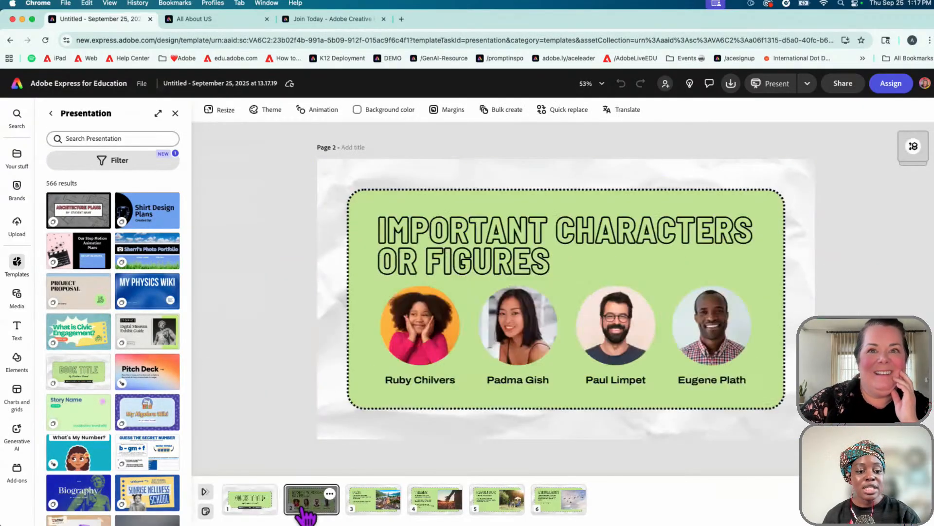
pyautogui.click(375, 509)
pyautogui.click(453, 509)
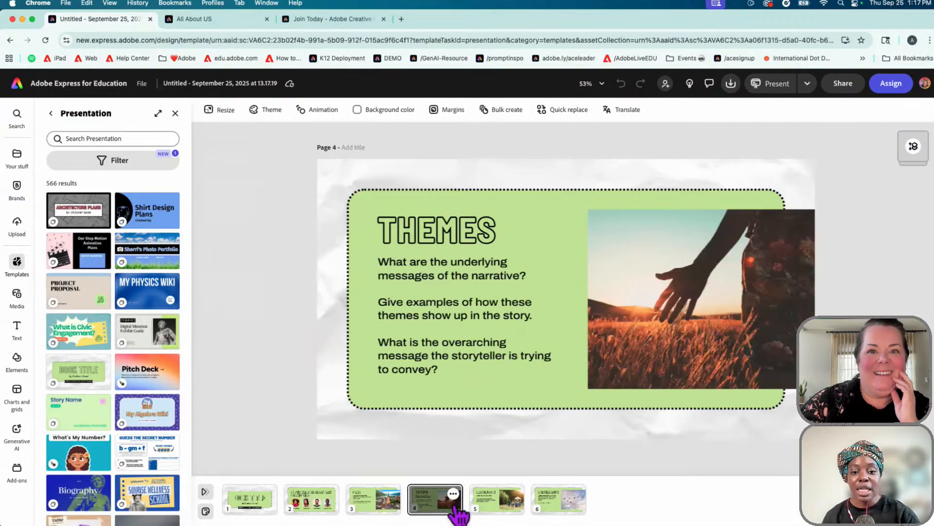
pyautogui.click(492, 509)
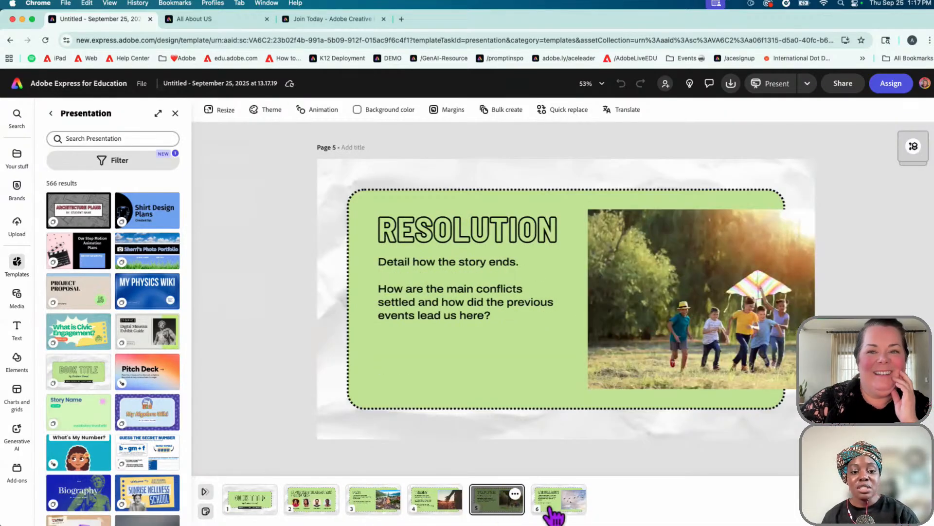
pyautogui.click(577, 509)
pyautogui.click(250, 506)
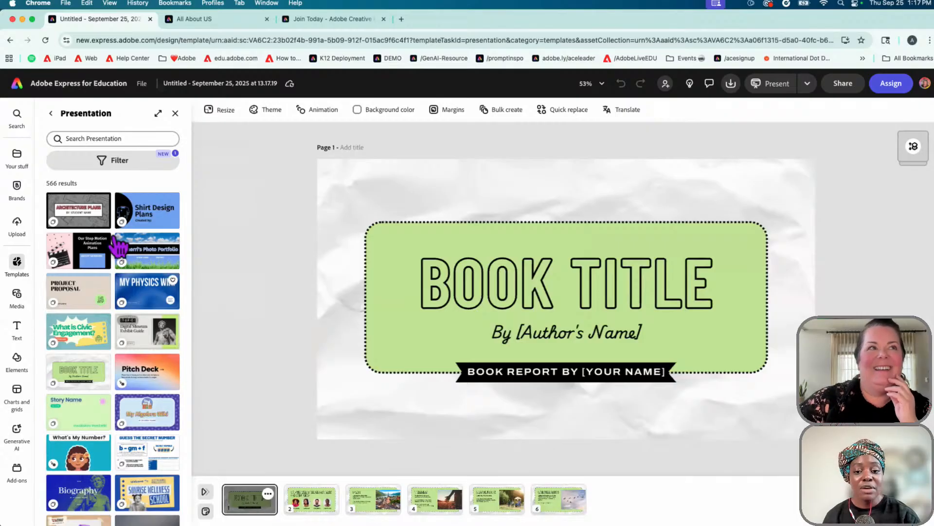
pyautogui.click(18, 85)
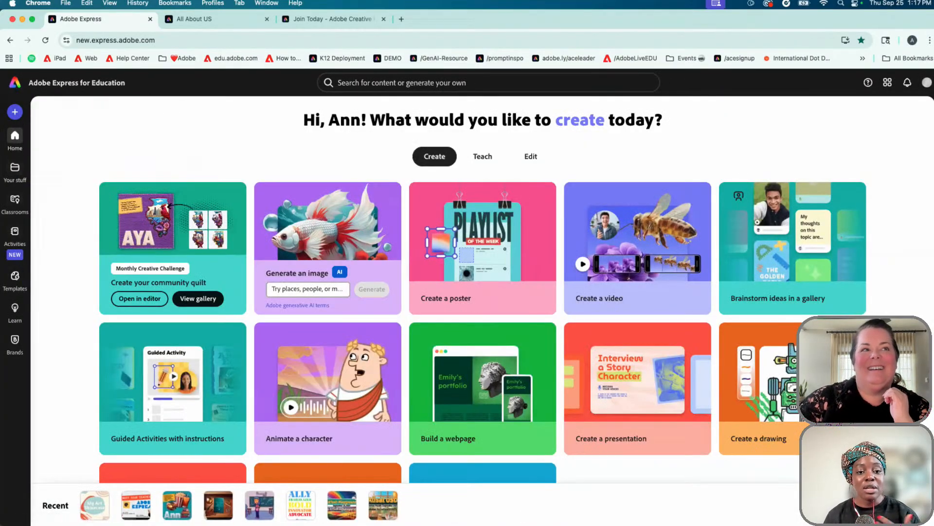
# Open the Templates Explore page from the home page sidebar
pyautogui.moveTo(21, 287)
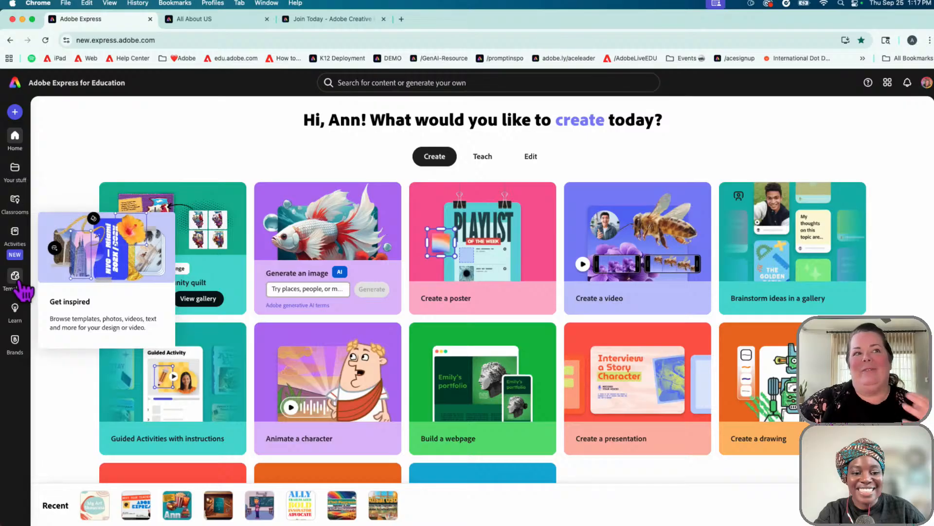
pyautogui.click(15, 276)
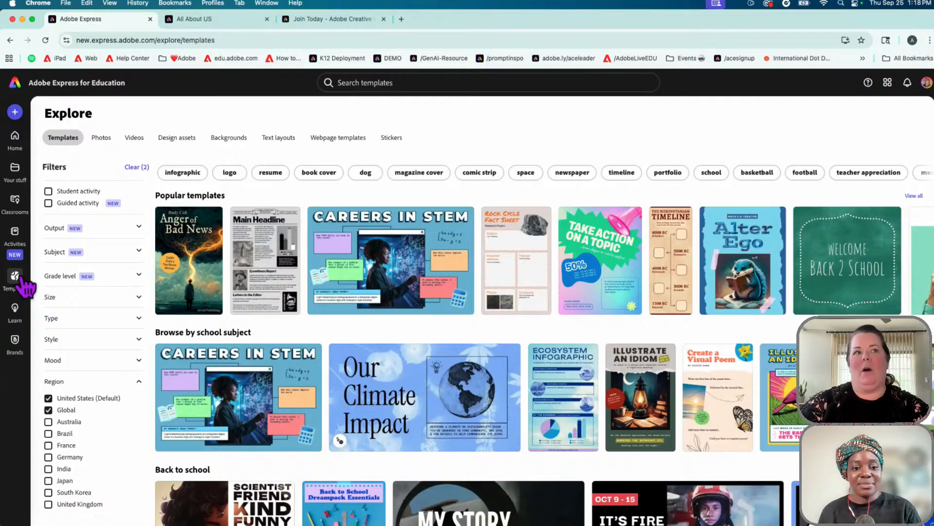
# Expand the Output type, Subject and Grade level template filters
pyautogui.click(140, 227)
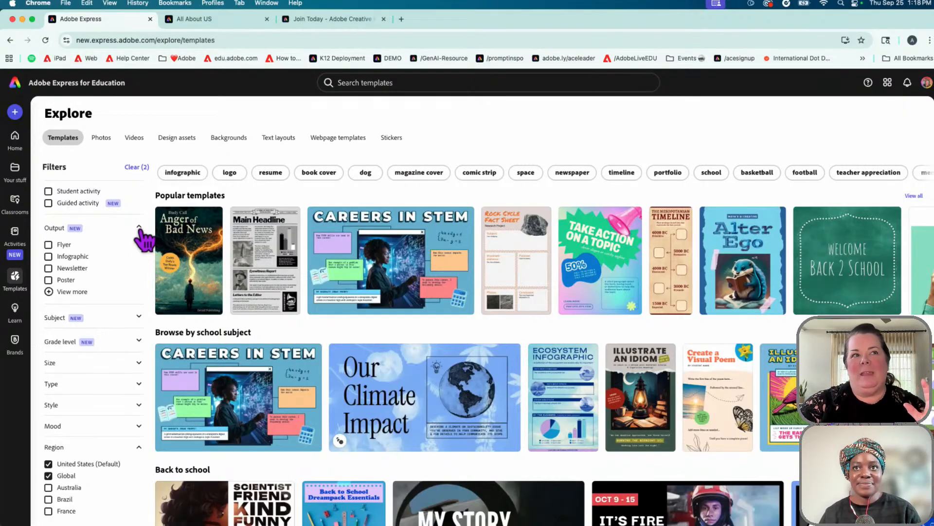
pyautogui.click(139, 317)
pyautogui.scroll(-3, 141, 331)
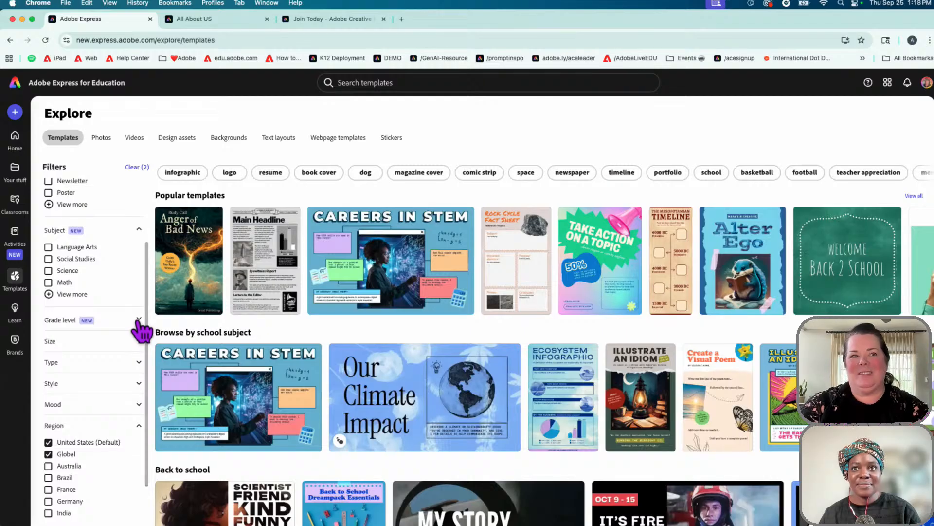
pyautogui.click(140, 320)
pyautogui.scroll(1, 141, 330)
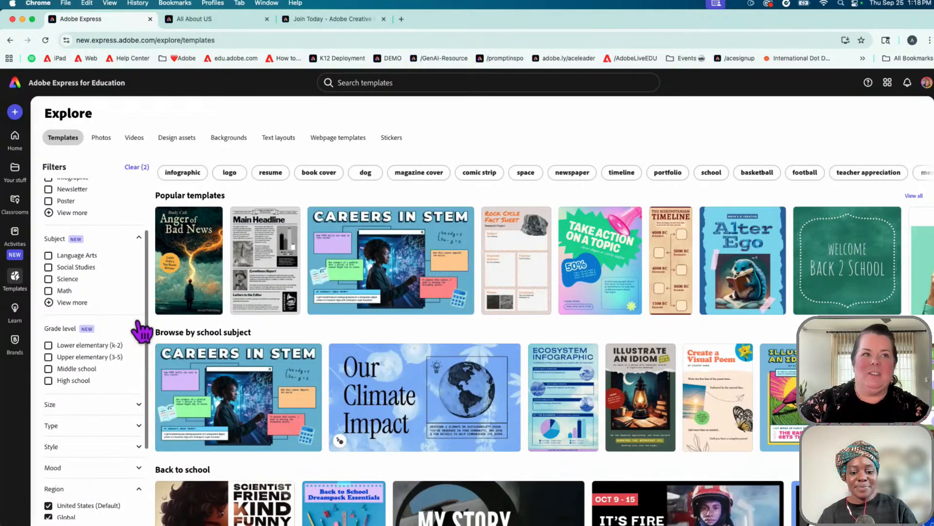
pyautogui.scroll(-3, 140, 328)
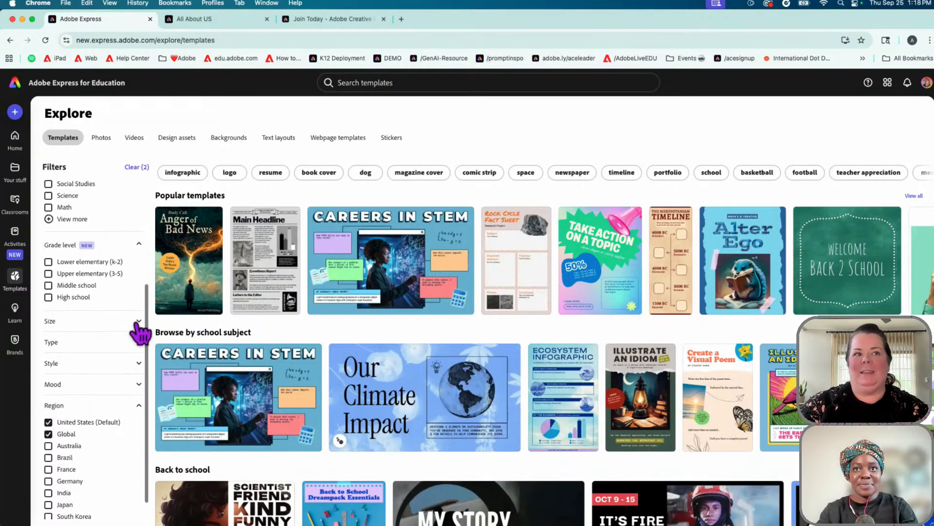
# Expand the Size and Type template filters and scroll through their options
pyautogui.click(139, 322)
pyautogui.scroll(-3, 138, 362)
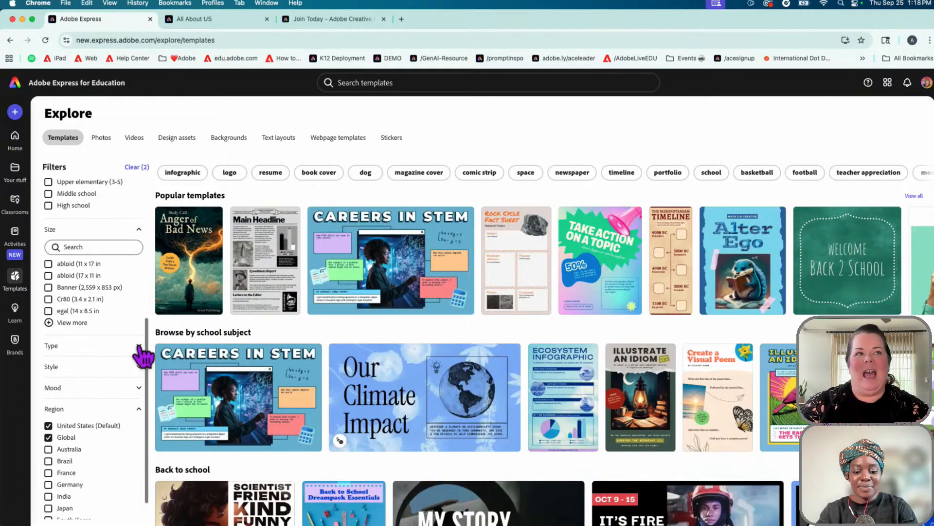
pyautogui.click(139, 346)
pyautogui.scroll(-3, 142, 358)
pyautogui.scroll(10, 141, 355)
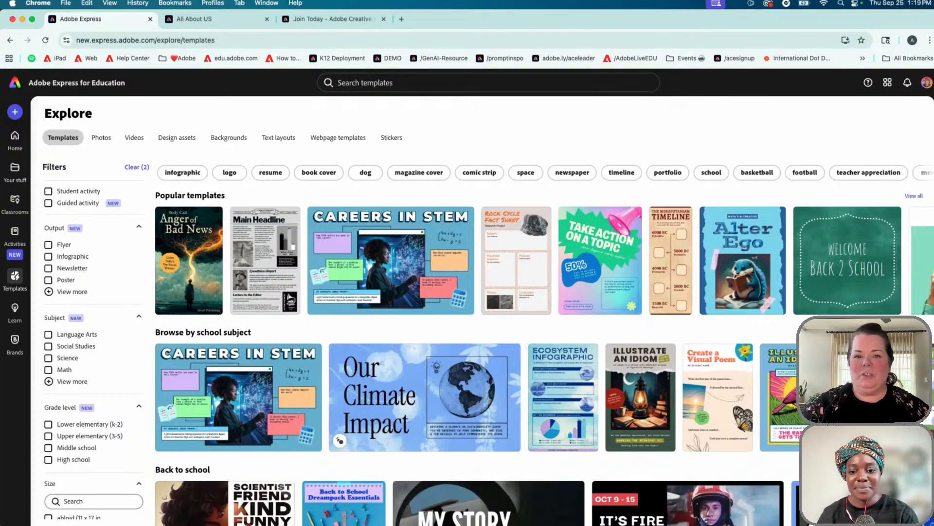
# Switch to the 'All About US' tab showing the Meet Your Teachers title slide
pyautogui.click(212, 27)
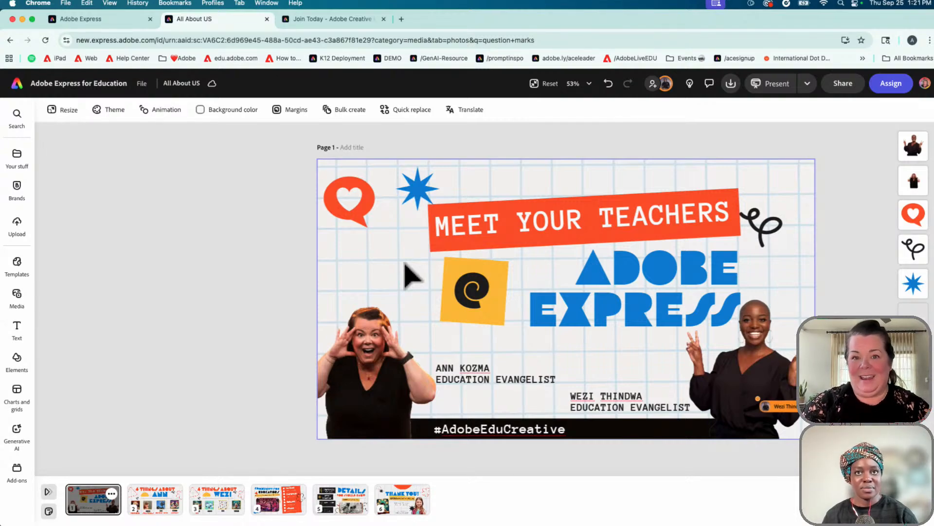
# Select the ADOBE EXPRESS title and scroll through all its recommended fonts
pyautogui.click(645, 310)
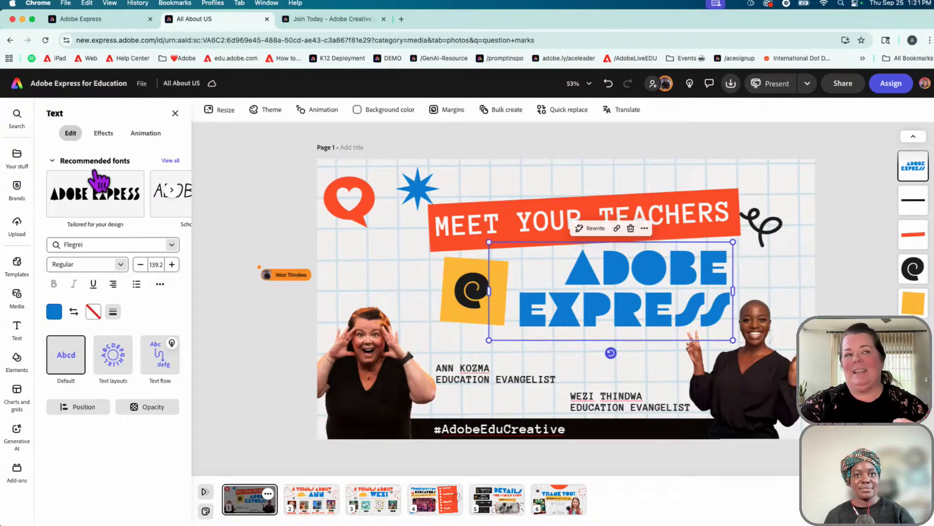
pyautogui.click(168, 161)
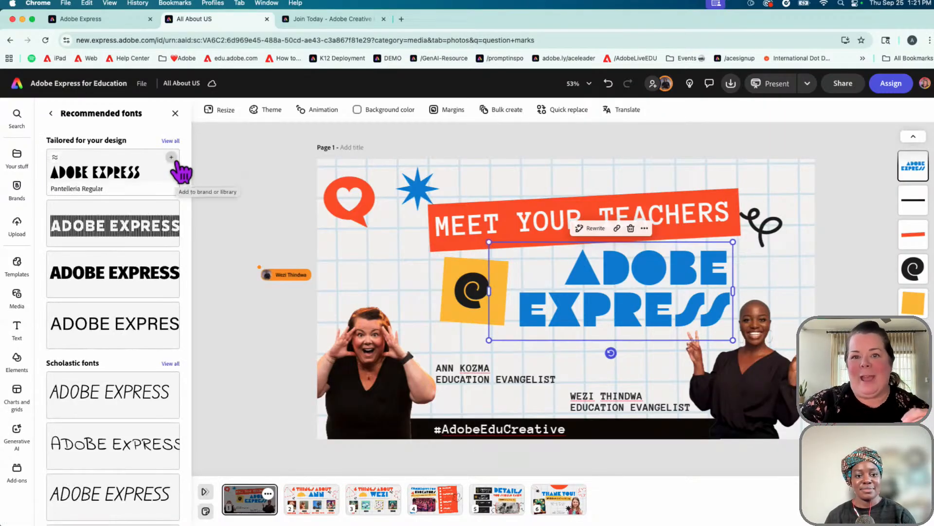
pyautogui.scroll(-4, 170, 221)
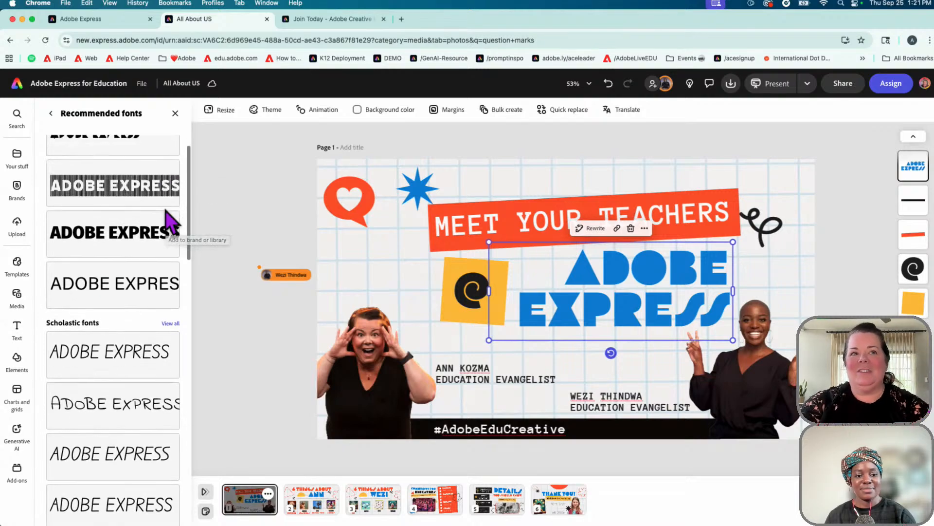
pyautogui.scroll(-4, 170, 221)
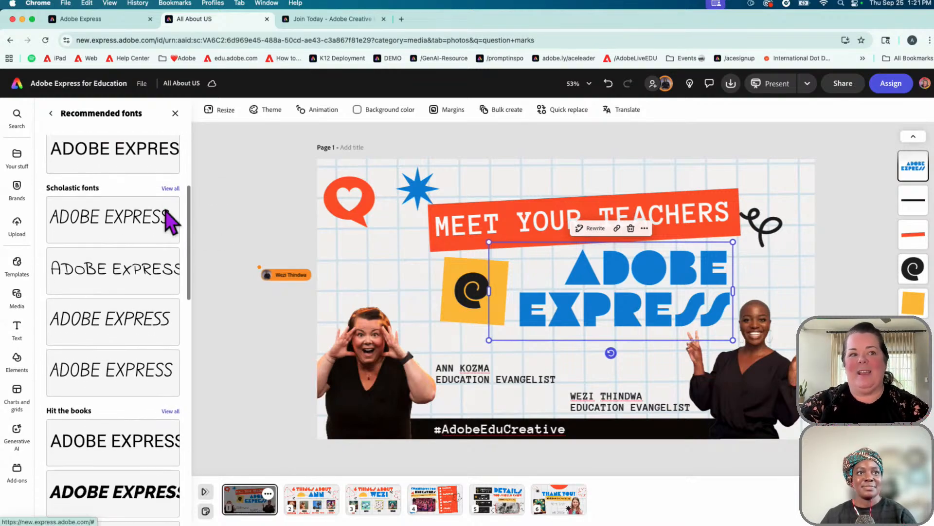
pyautogui.scroll(-7, 170, 221)
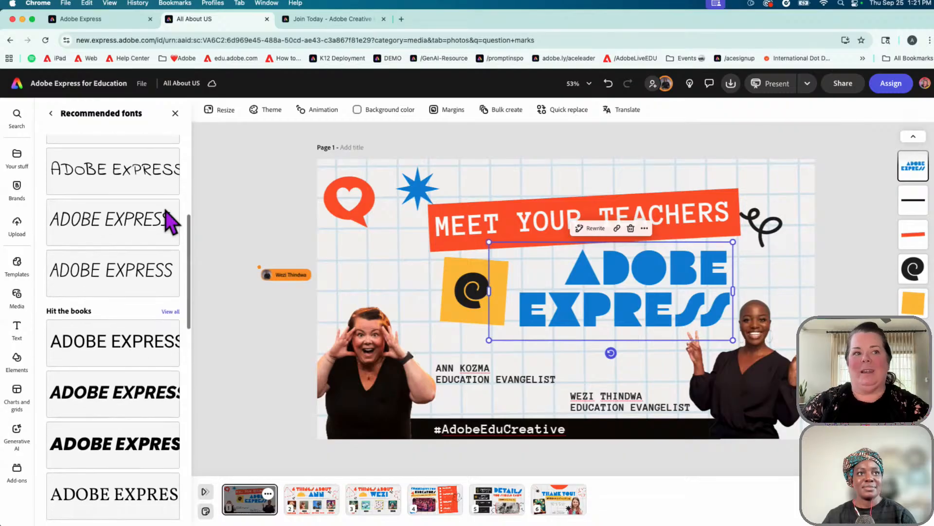
pyautogui.scroll(-6, 171, 222)
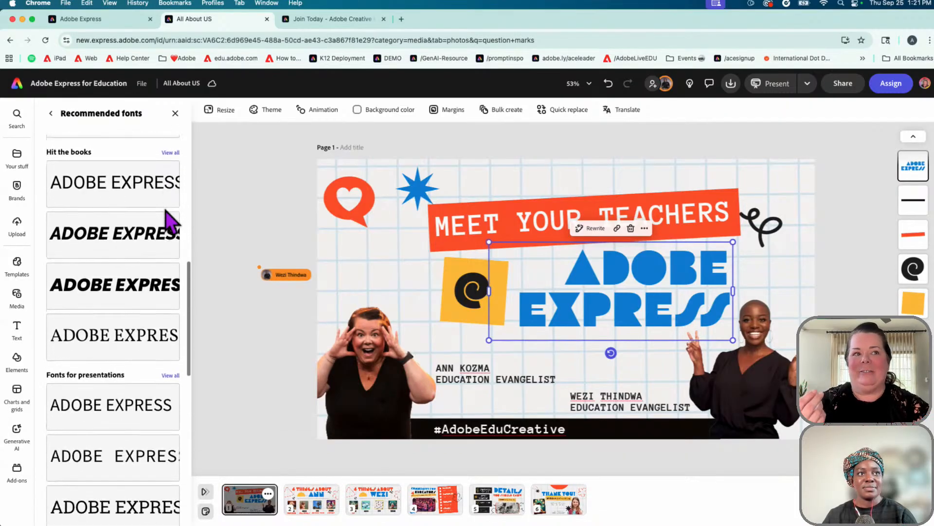
pyautogui.scroll(-8, 171, 221)
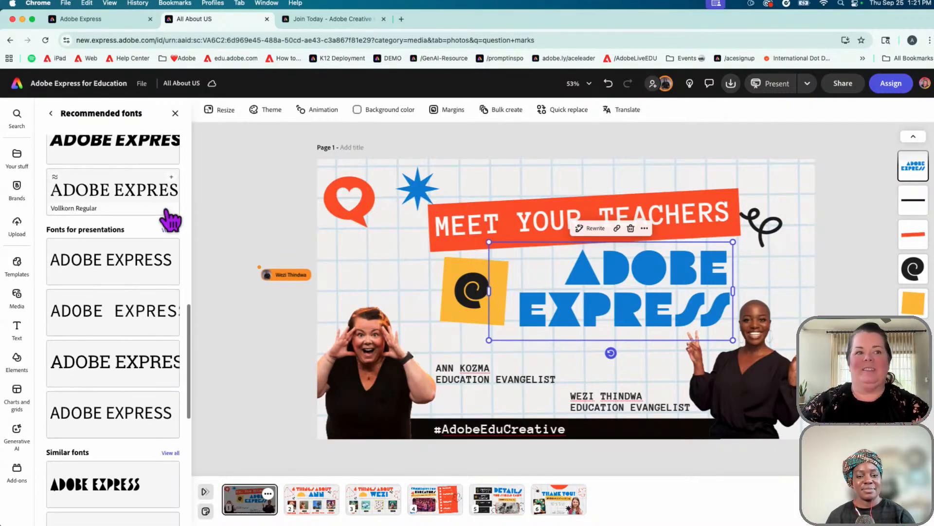
pyautogui.scroll(-4, 166, 211)
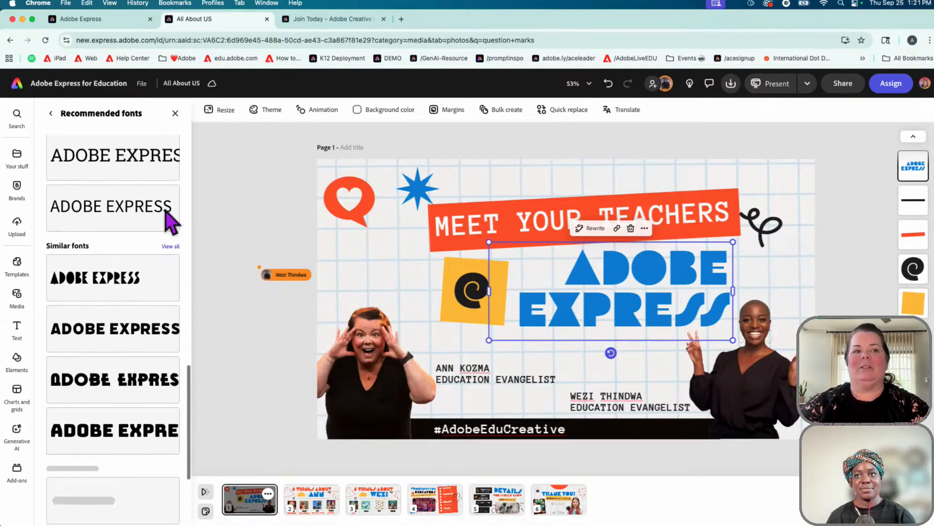
pyautogui.scroll(4, 165, 210)
pyautogui.scroll(15, 166, 210)
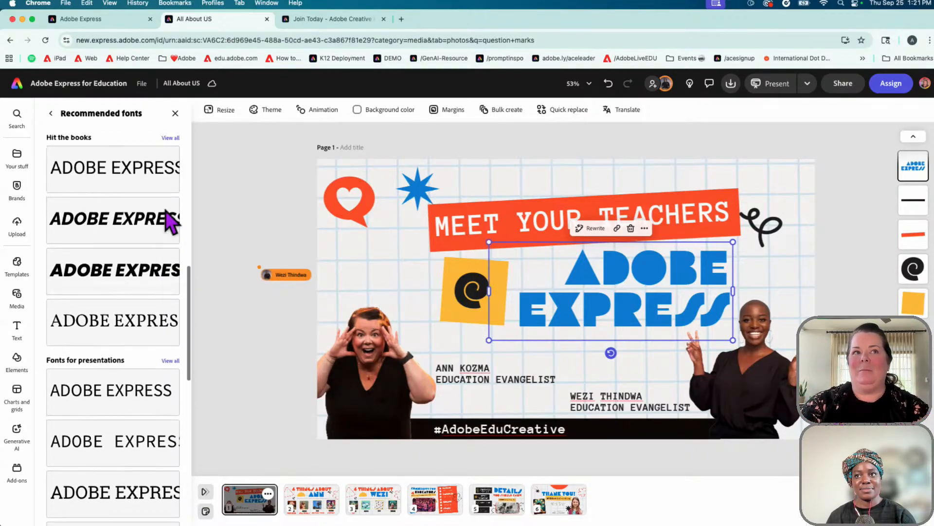
pyautogui.scroll(5, 182, 219)
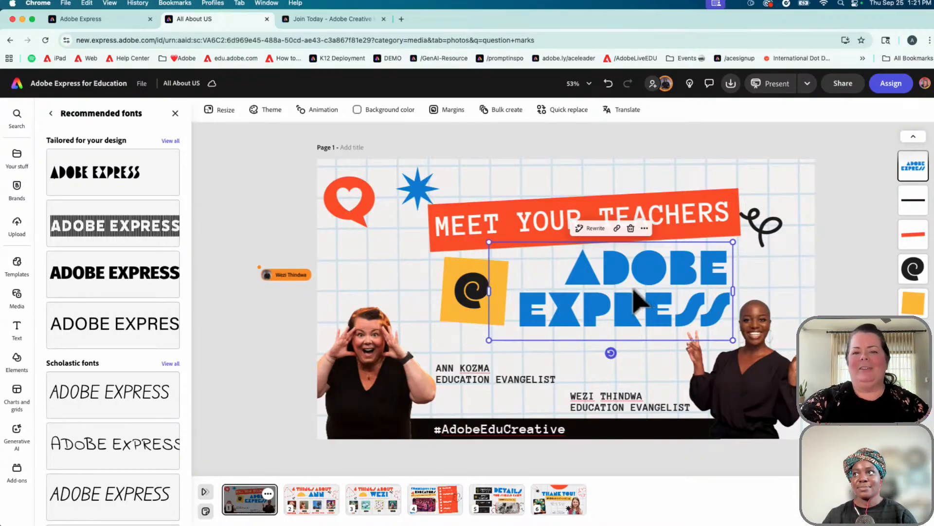
# Keep the ADOBE EXPRESS title in Flegrei Regular from the font list, then deselect it
pyautogui.click(50, 112)
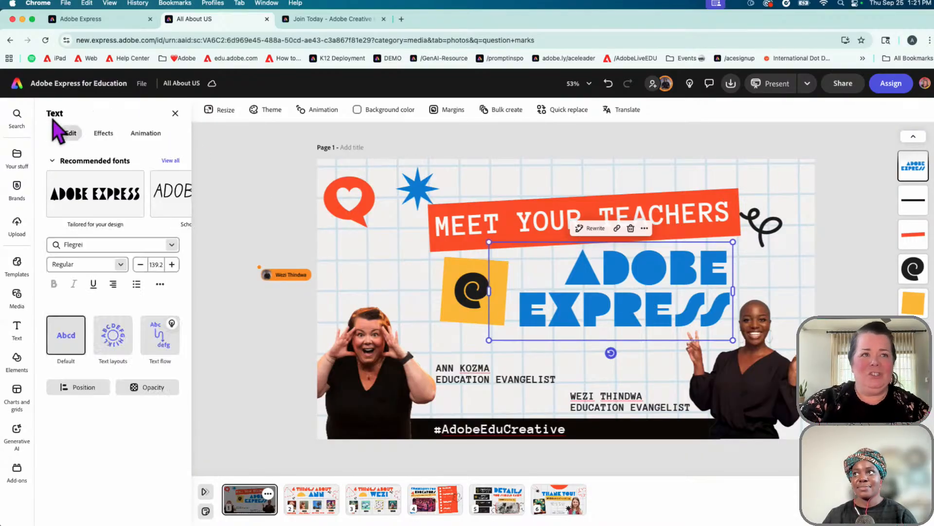
pyautogui.click(176, 244)
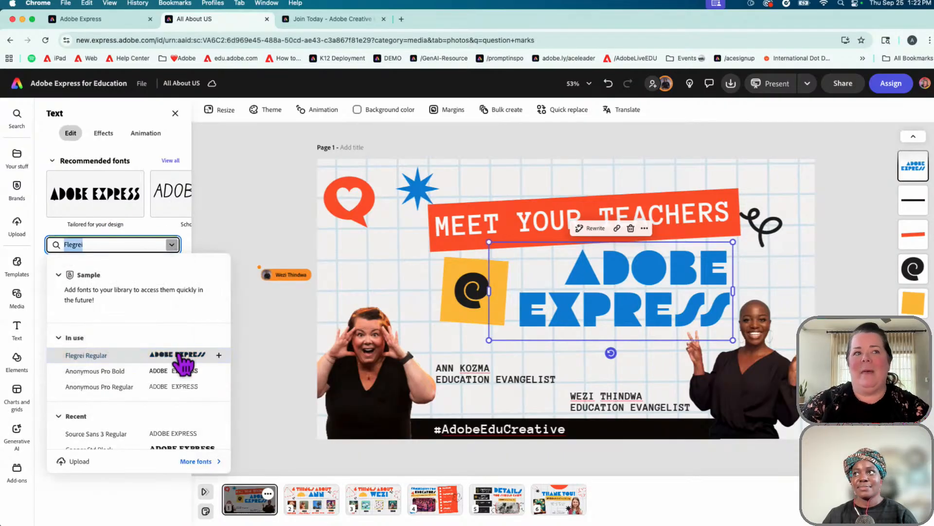
pyautogui.scroll(-1, 179, 355)
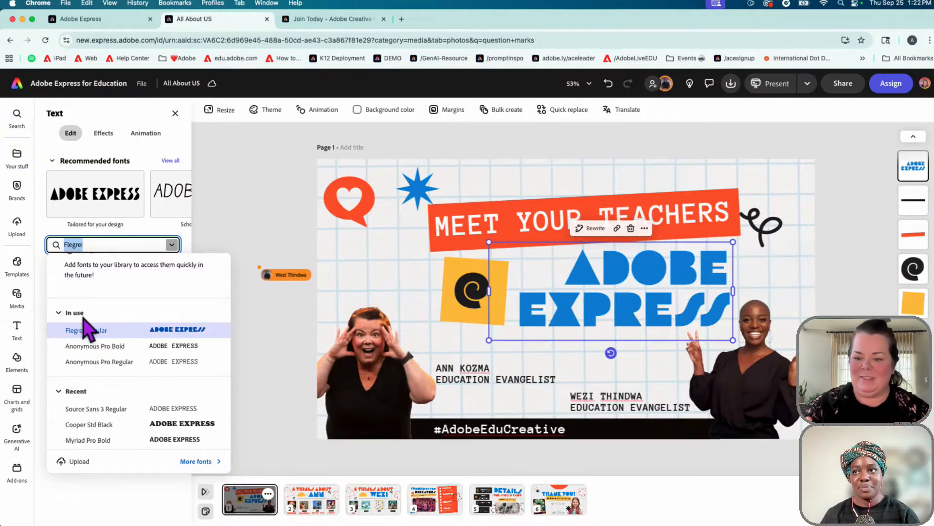
pyautogui.click(131, 331)
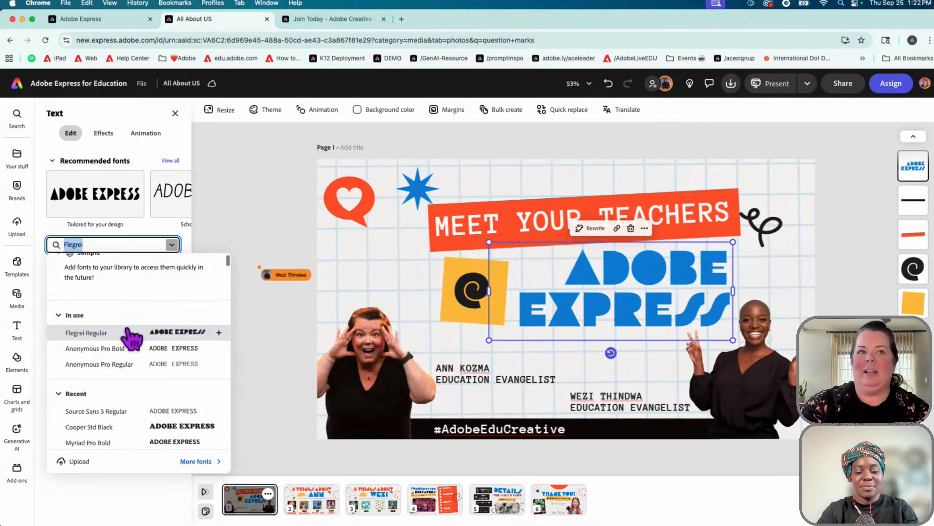
pyautogui.click(256, 329)
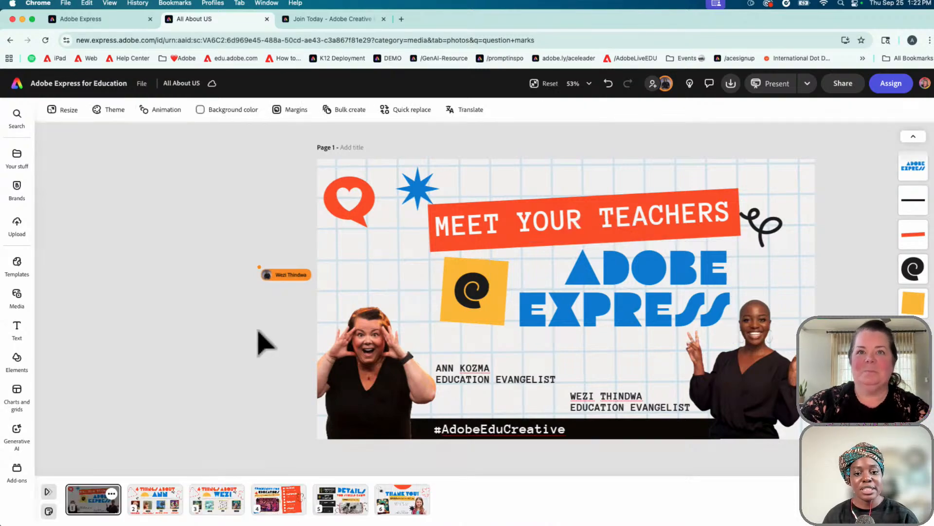
# Set the MEET YOUR TEACHERS heading to font size 84.3 and tilt it about -5 degrees
pyautogui.click(616, 228)
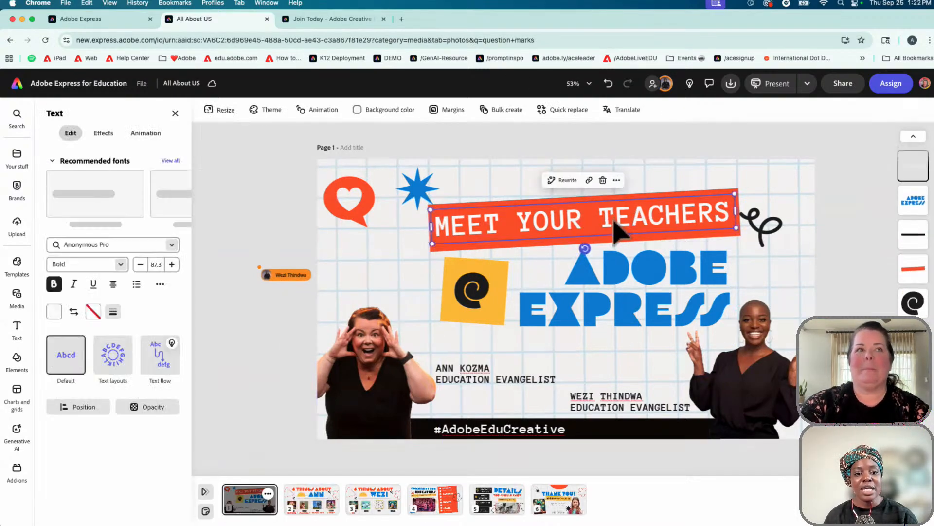
pyautogui.click(140, 265)
pyautogui.click(140, 264)
pyautogui.click(139, 266)
pyautogui.click(139, 266)
pyautogui.click(139, 267)
pyautogui.click(140, 267)
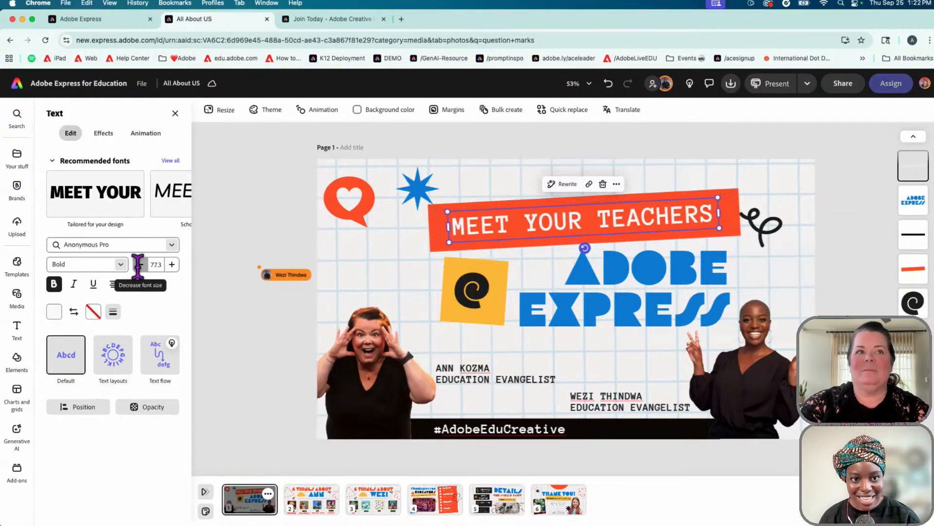
pyautogui.click(174, 267)
pyautogui.click(173, 267)
pyautogui.click(174, 265)
pyautogui.click(174, 265)
pyautogui.click(174, 265)
pyautogui.click(174, 266)
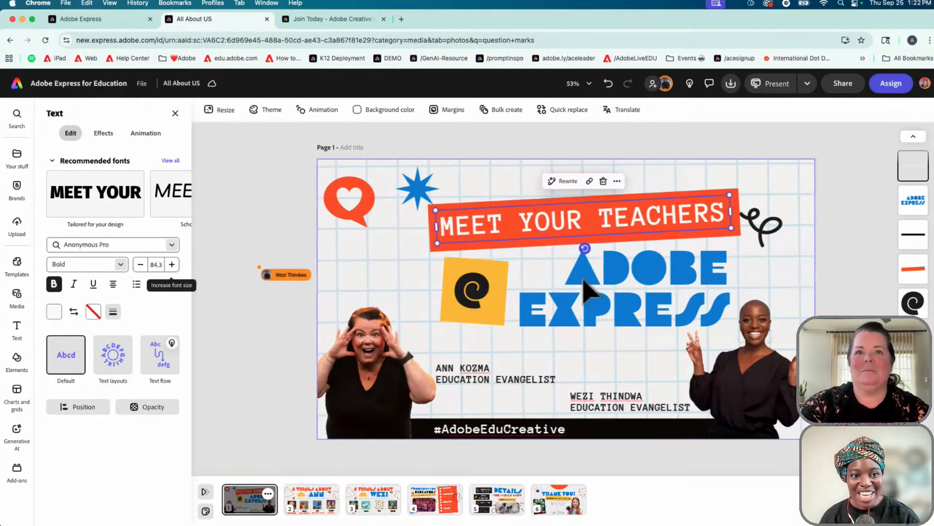
pyautogui.moveTo(585, 251)
pyautogui.mouseDown()
pyautogui.moveTo(570, 245)
pyautogui.moveTo(588, 247)
pyautogui.moveTo(585, 258)
pyautogui.mouseUp()
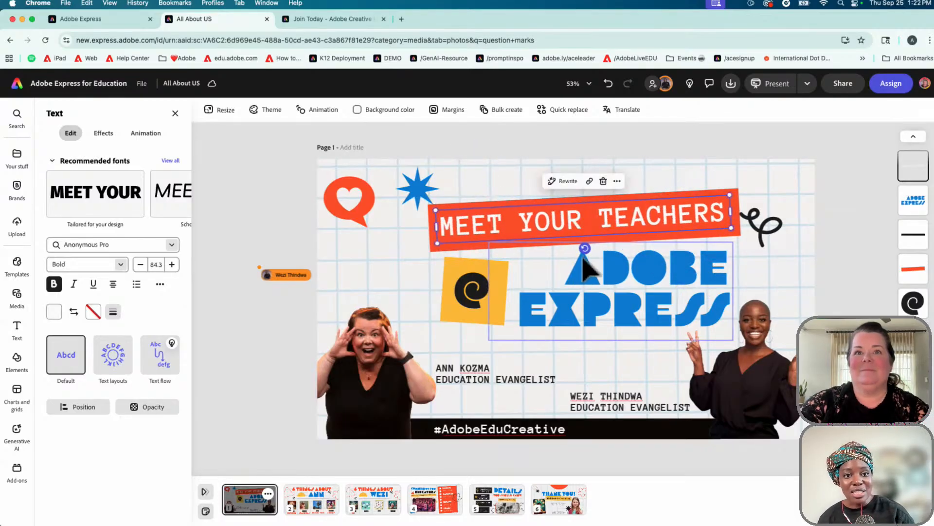
pyautogui.click(353, 223)
# Eyedrop the red banner colour into the heart icon's fill, after briefly trying the yellow square
pyautogui.click(54, 176)
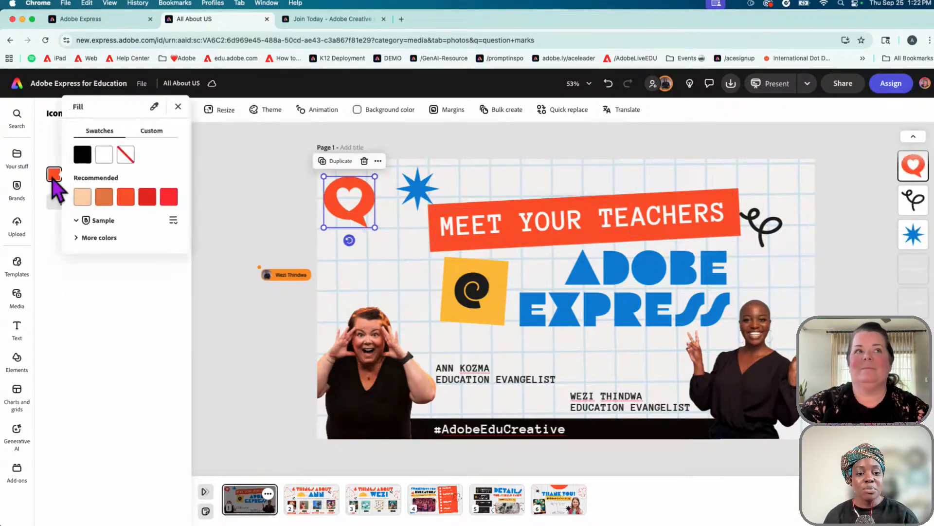
pyautogui.click(154, 96)
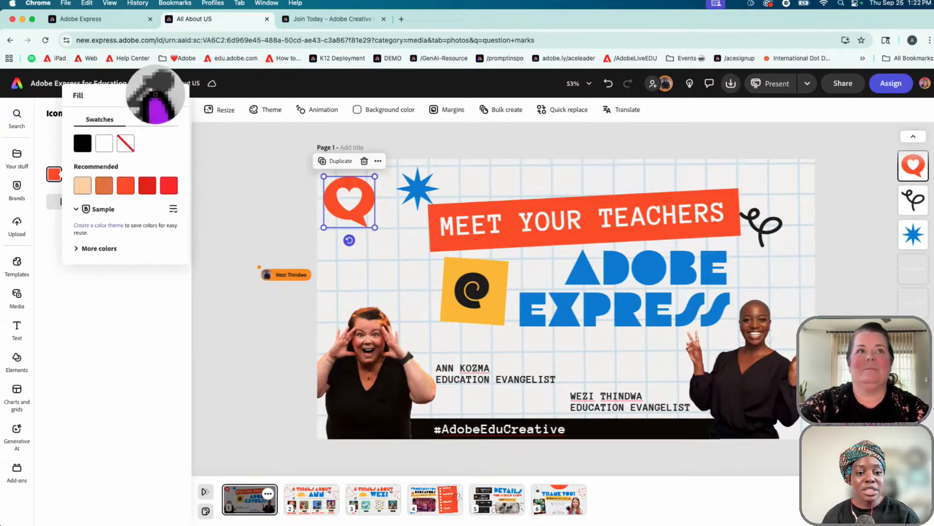
pyautogui.click(491, 286)
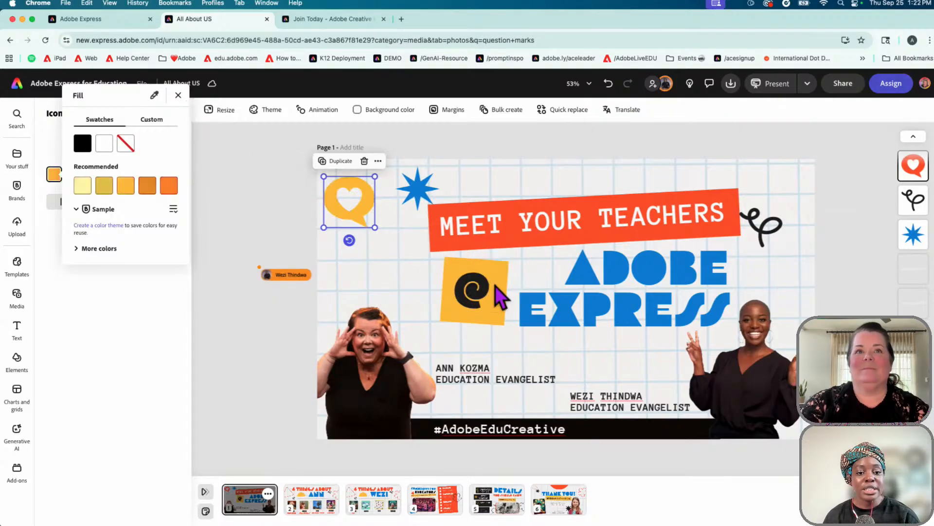
pyautogui.click(154, 96)
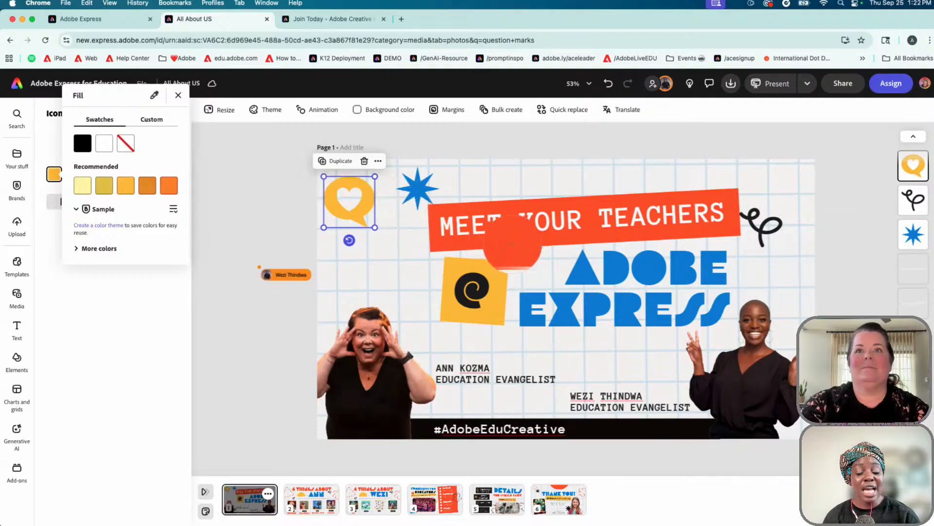
pyautogui.click(512, 246)
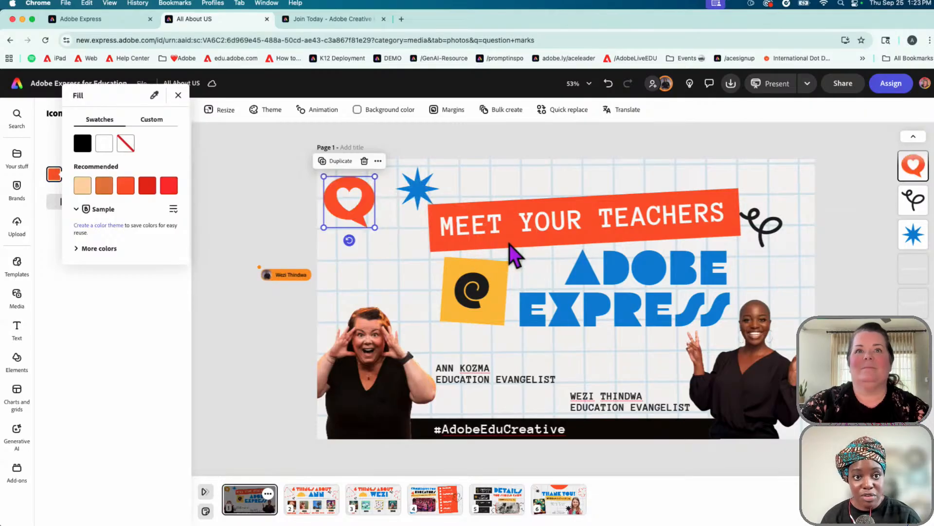
pyautogui.click(229, 206)
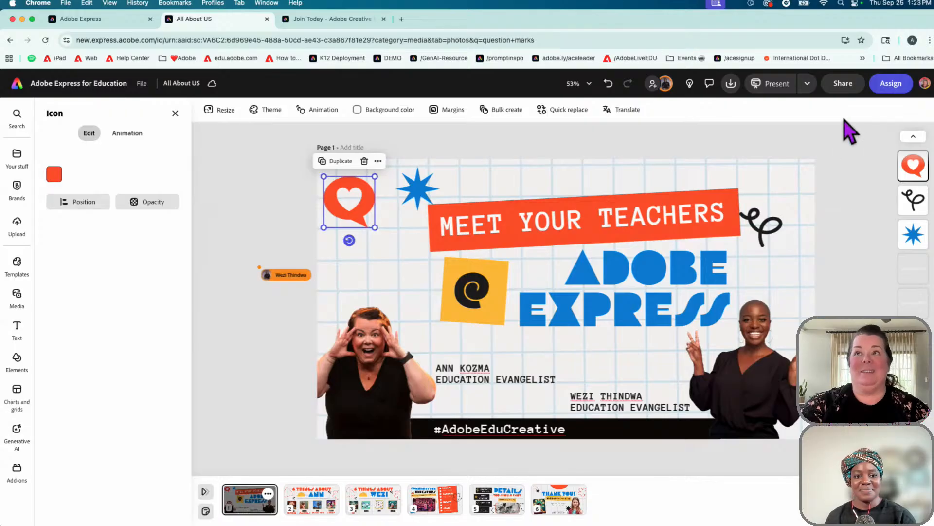
pyautogui.click(849, 88)
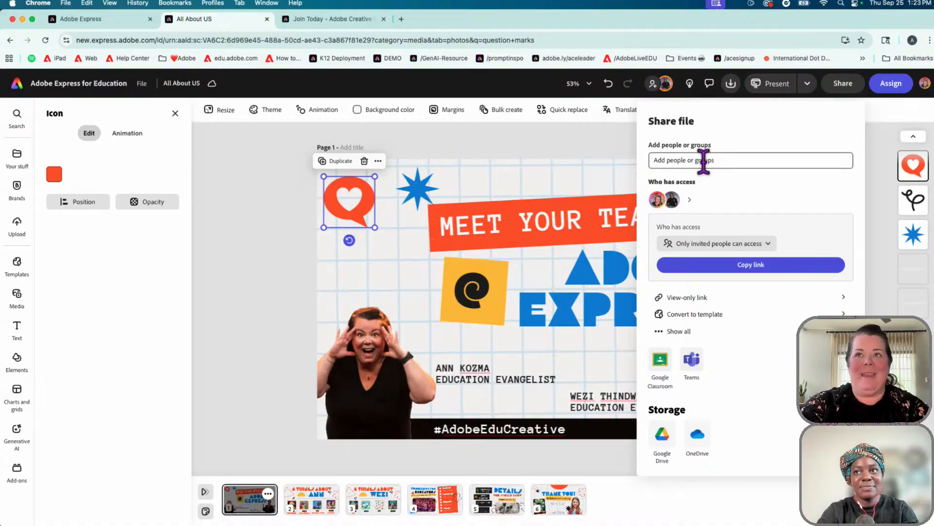
pyautogui.click(619, 144)
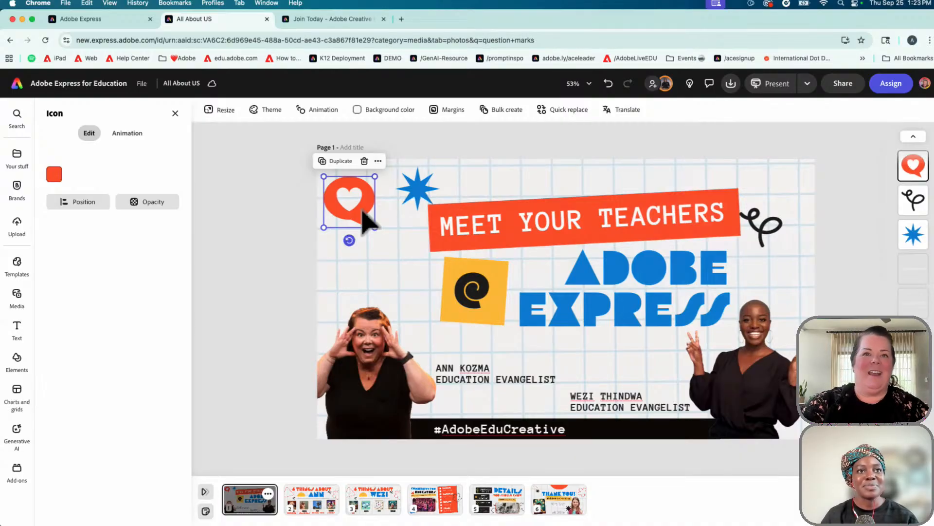
# Move the heart icon beside the yellow swirl square, enlarge it, and select the left presenter's photo
pyautogui.moveTo(363, 212); pyautogui.dragTo(405, 274)
pyautogui.moveTo(367, 242); pyautogui.dragTo(336, 211)
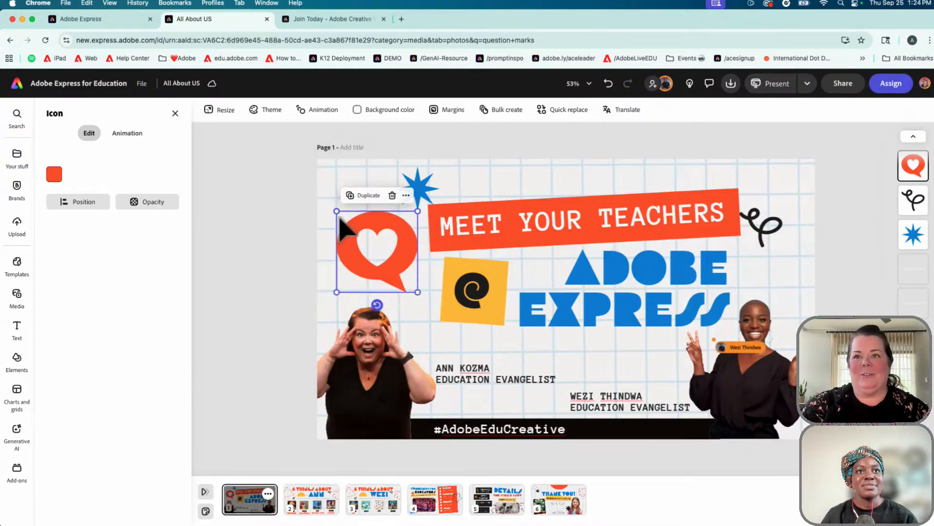
pyautogui.click(390, 384)
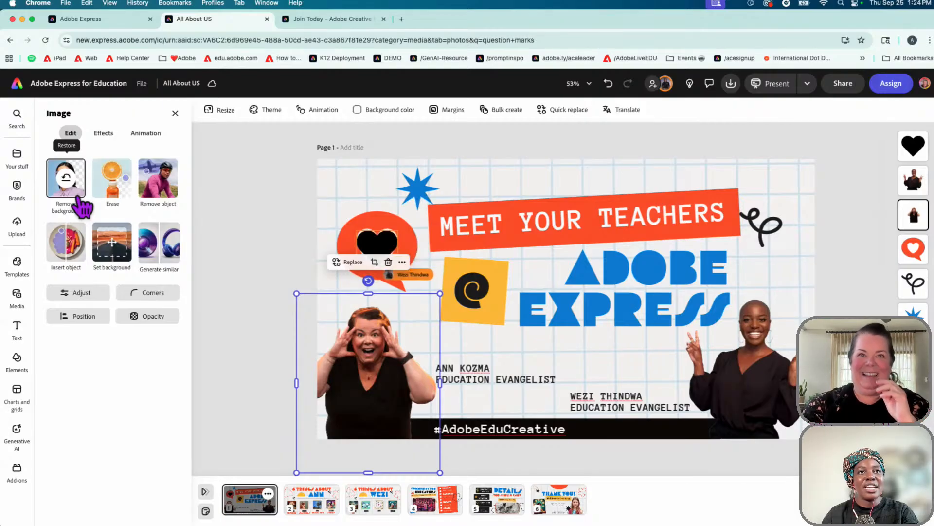
pyautogui.click(251, 251)
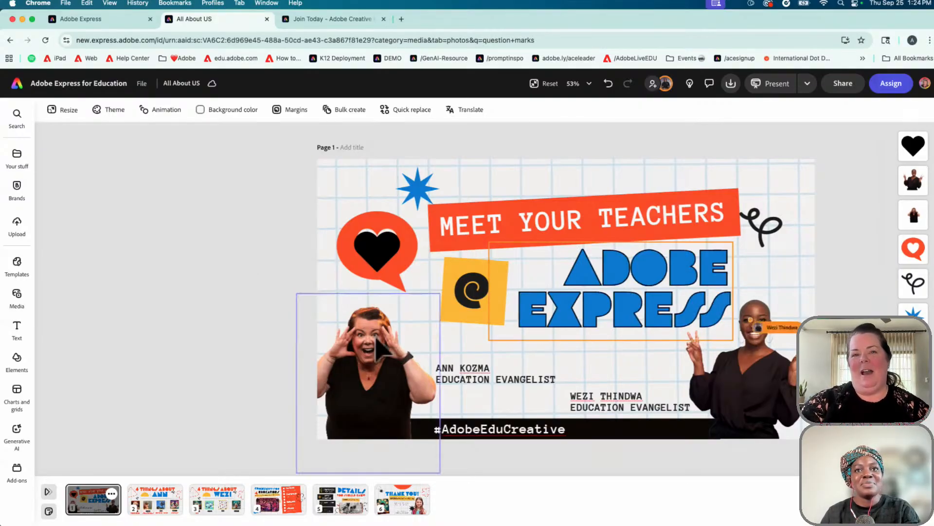
pyautogui.click(377, 362)
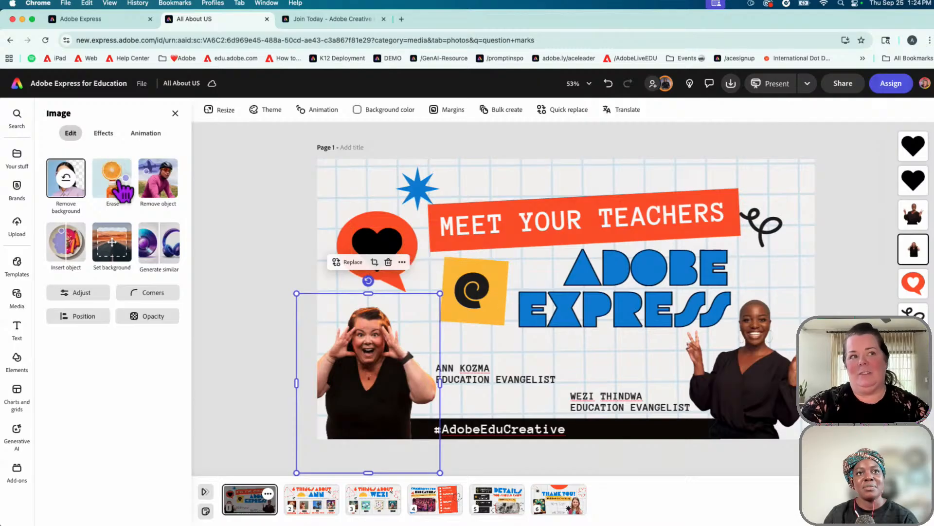
# Try horizontal and vertical flips on the presenter photo, moving it between the top-left and bottom
pyautogui.click(84, 316)
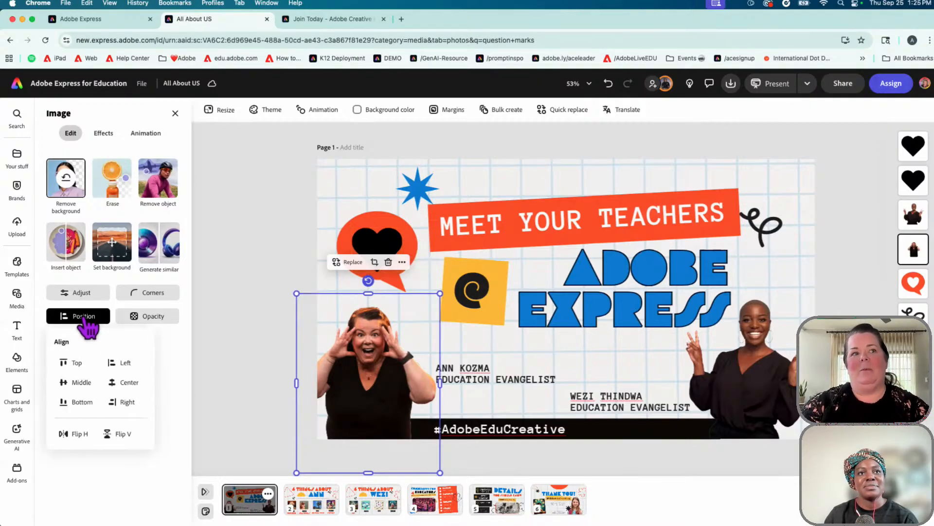
pyautogui.click(70, 434)
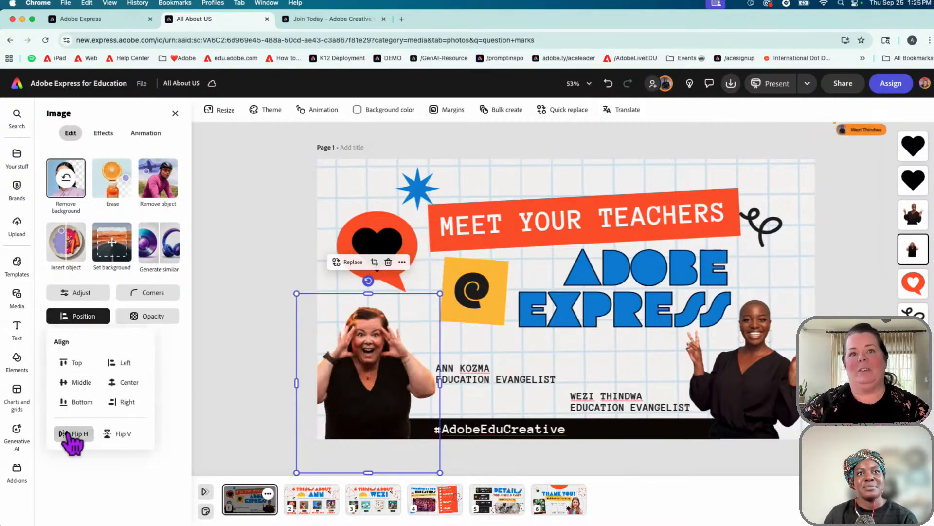
pyautogui.click(71, 433)
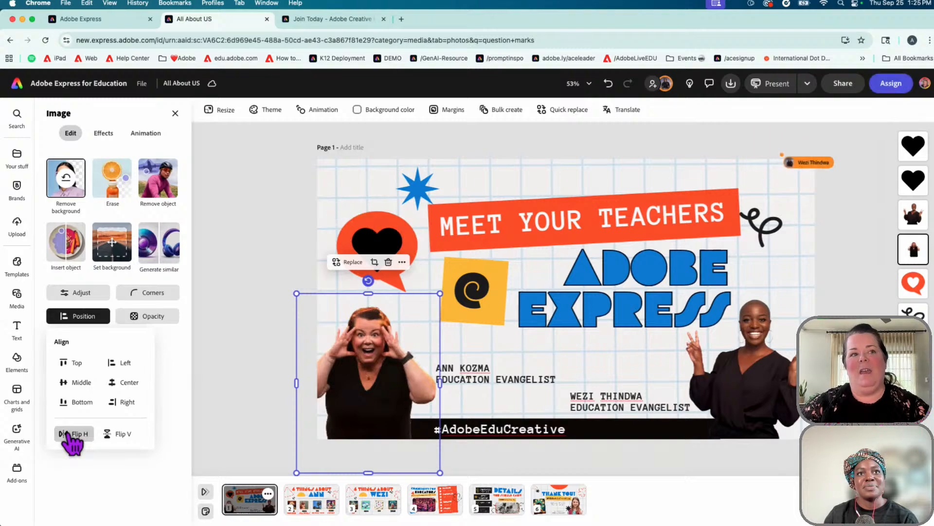
pyautogui.click(115, 435)
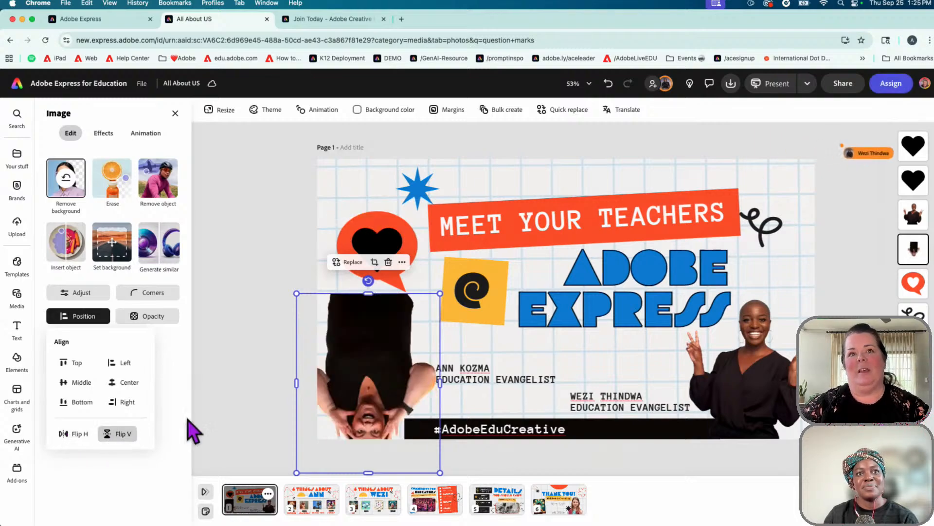
pyautogui.moveTo(350, 381); pyautogui.dragTo(347, 251)
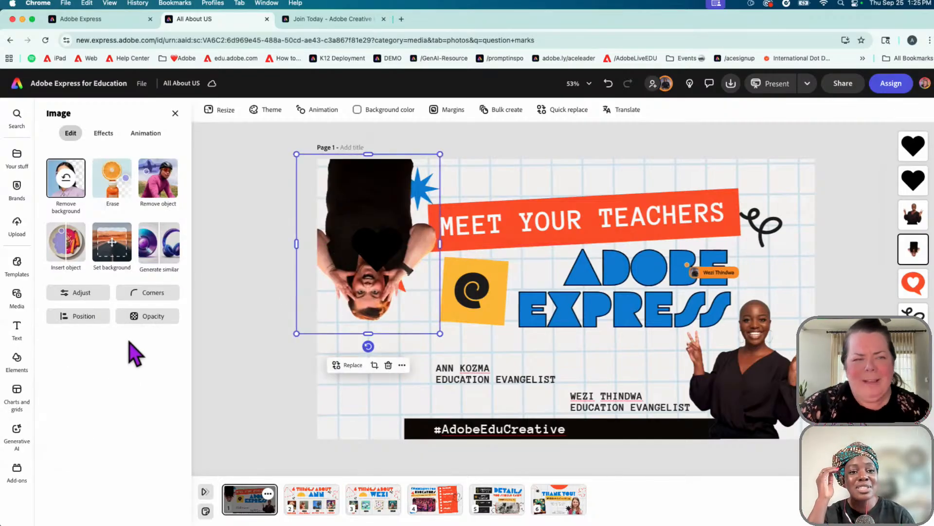
pyautogui.click(84, 318)
pyautogui.click(121, 433)
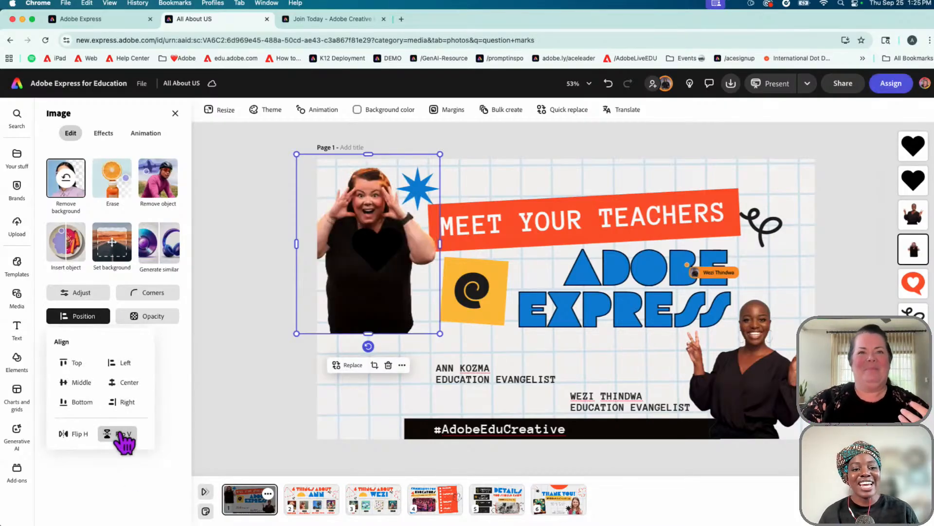
pyautogui.moveTo(358, 312); pyautogui.dragTo(344, 416)
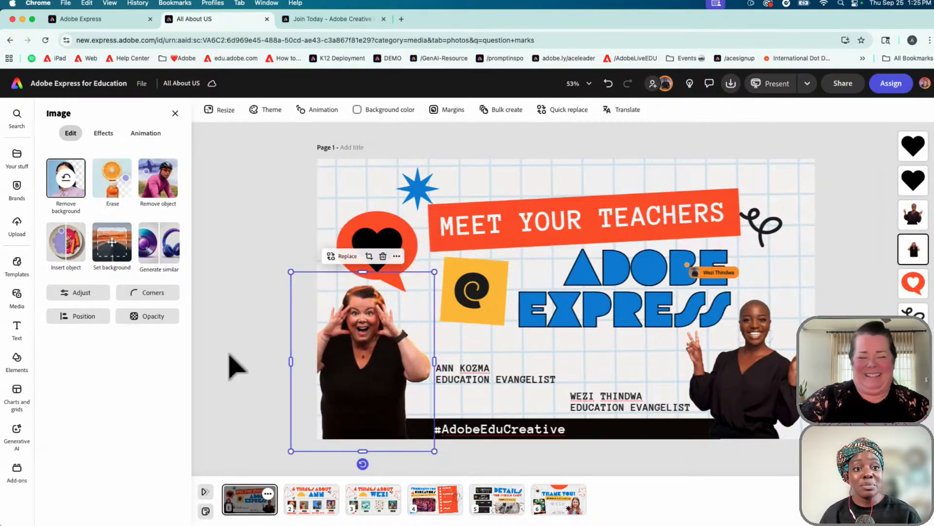
pyautogui.click(82, 319)
pyautogui.click(122, 435)
pyautogui.moveTo(375, 411); pyautogui.dragTo(378, 279)
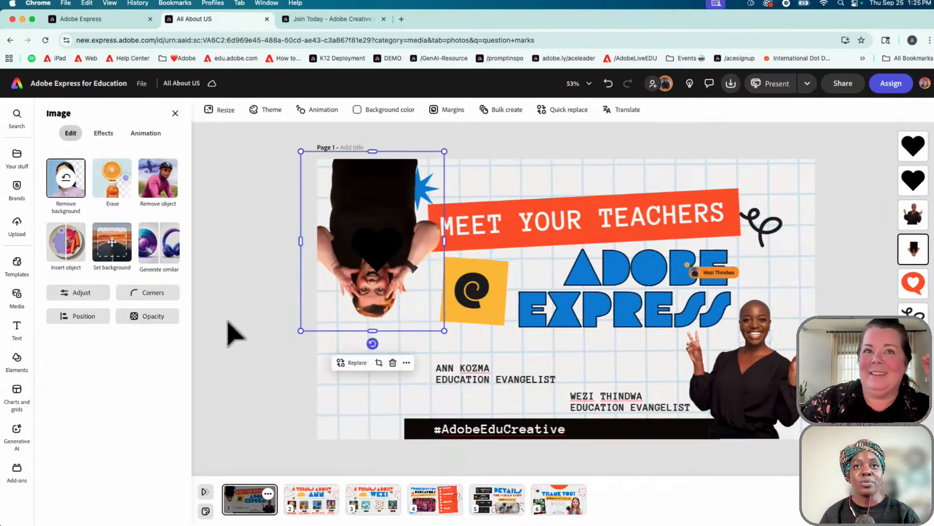
pyautogui.click(228, 322)
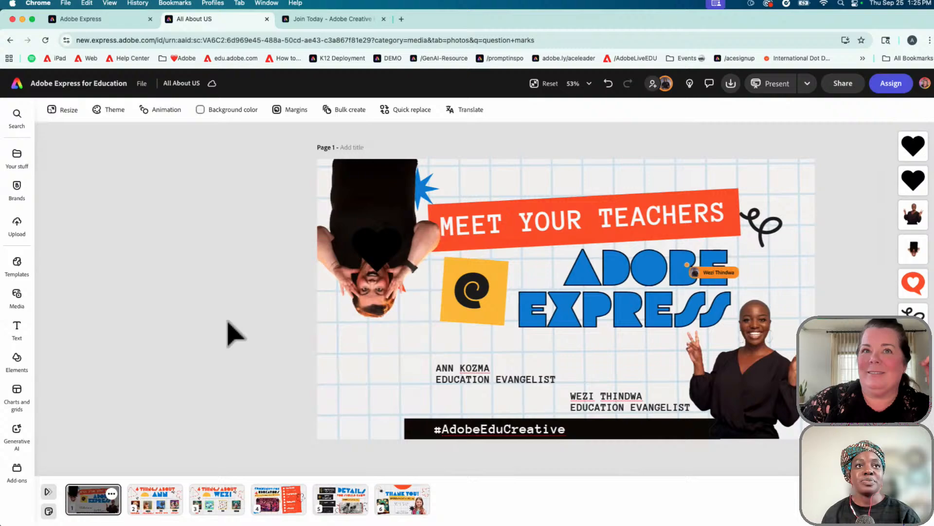
# Restore the photo upright at the slide's bottom-left, then open page 2
pyautogui.click(381, 213)
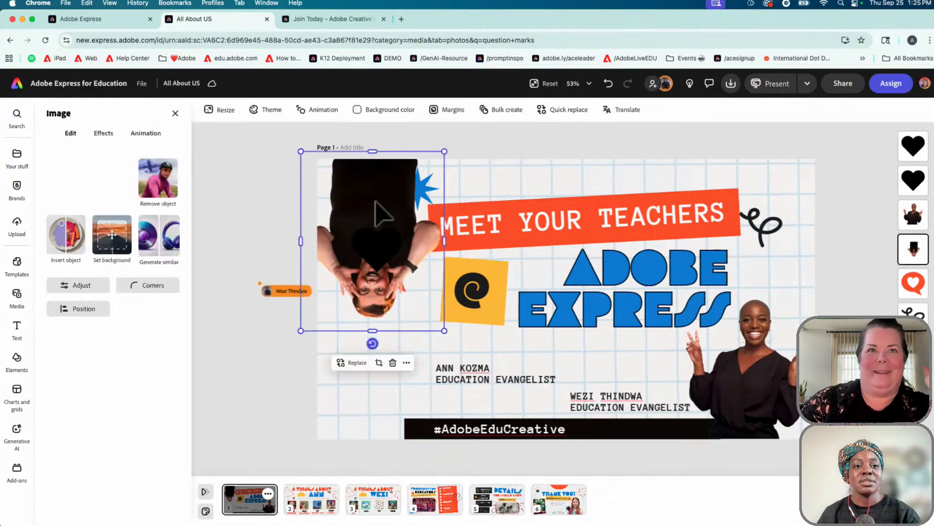
pyautogui.click(74, 317)
pyautogui.click(123, 433)
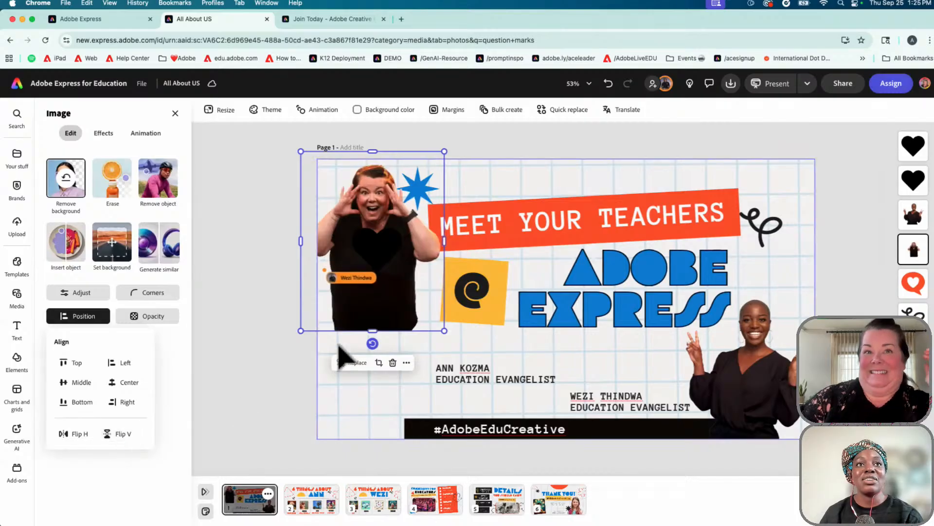
pyautogui.moveTo(390, 313); pyautogui.dragTo(381, 429)
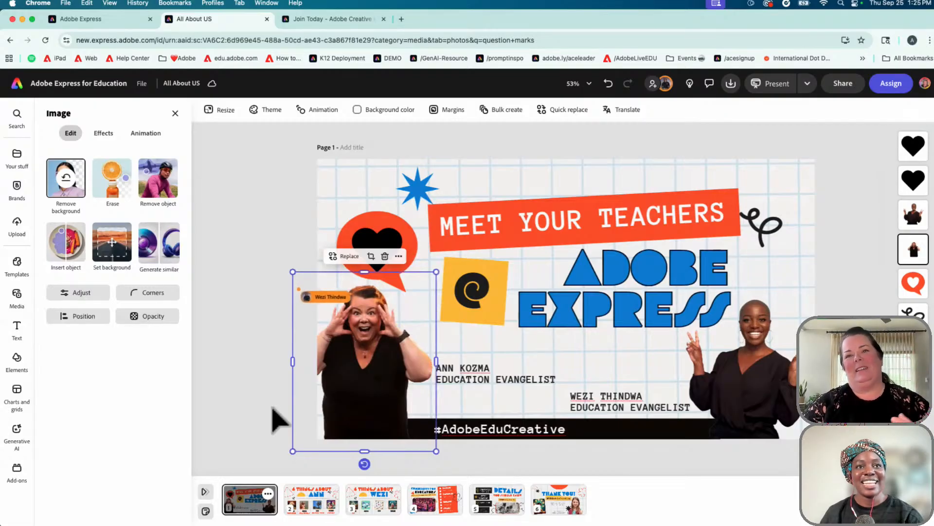
pyautogui.click(283, 237)
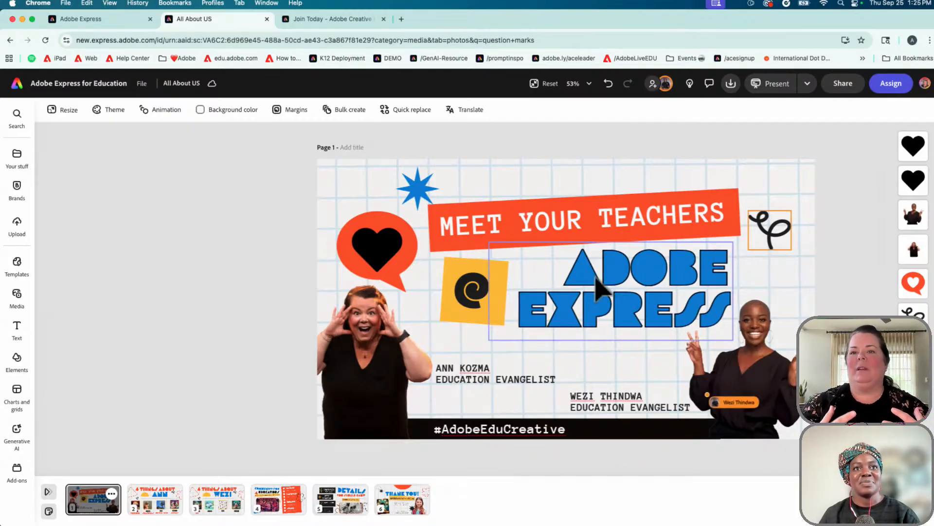
pyautogui.click(149, 511)
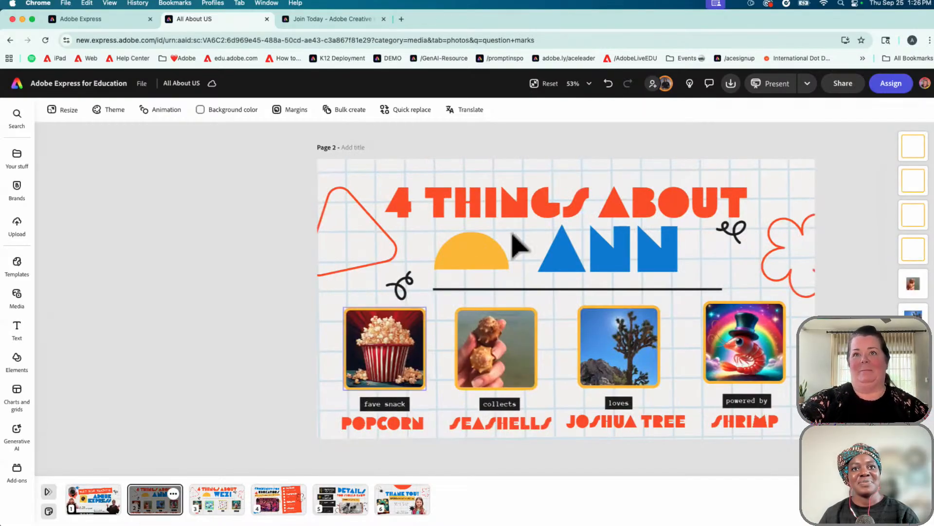
# Try a custom green hue on the 4 THINGS ABOUT heading, then the yellow half-circle's colour
pyautogui.click(597, 206)
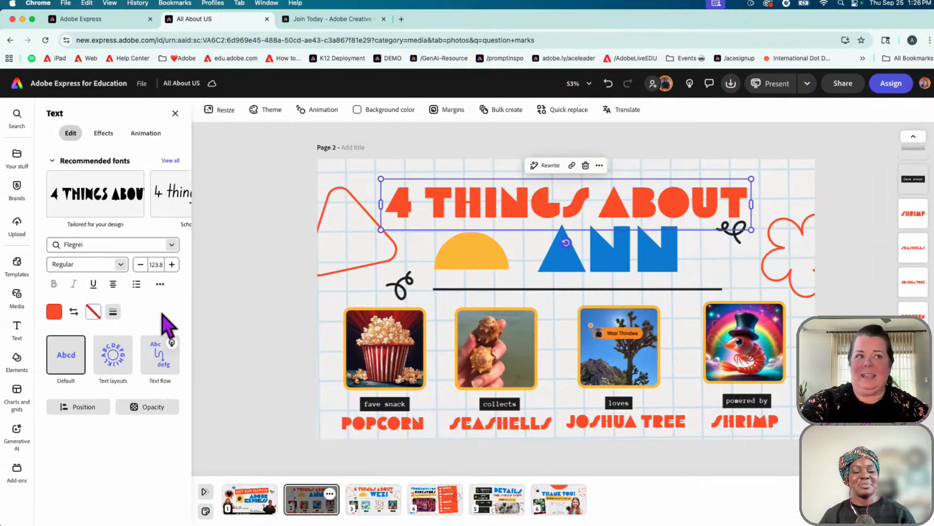
pyautogui.click(55, 311)
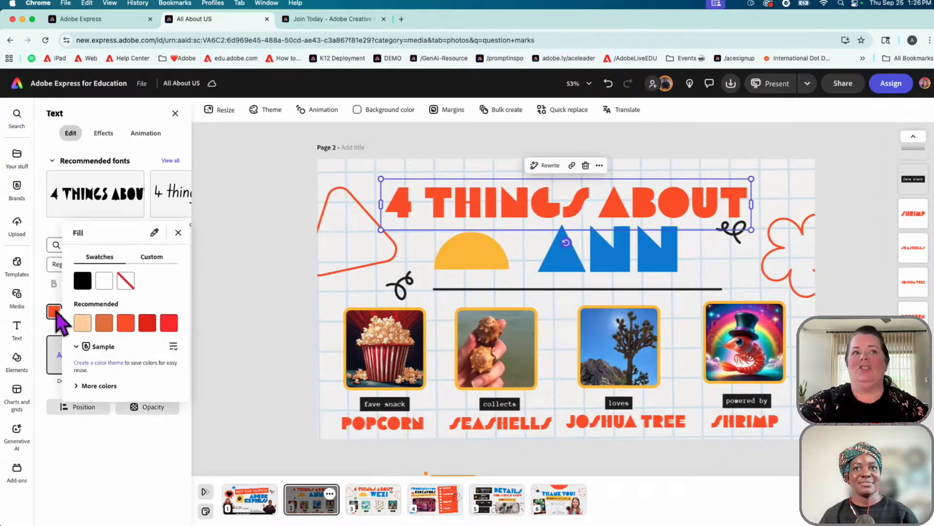
pyautogui.click(150, 260)
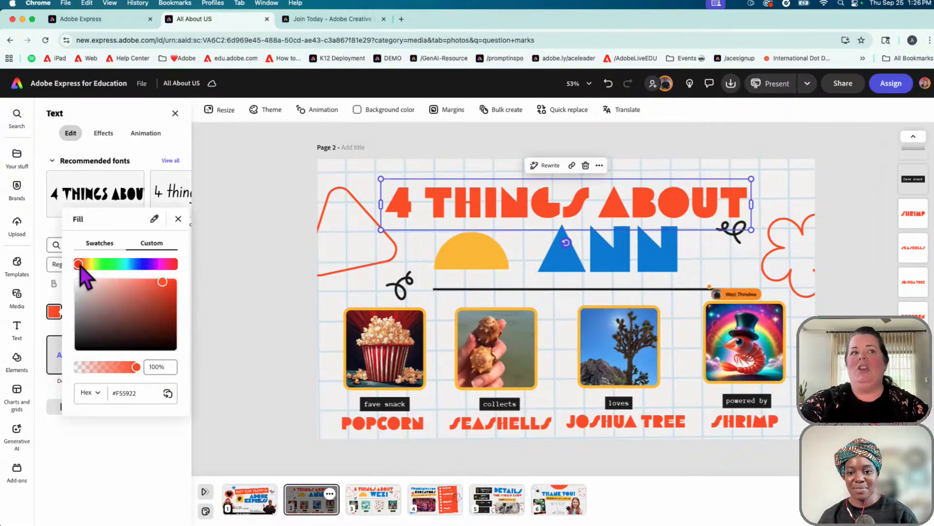
pyautogui.moveTo(78, 263)
pyautogui.mouseDown()
pyautogui.moveTo(172, 268)
pyautogui.moveTo(84, 265)
pyautogui.mouseUp()
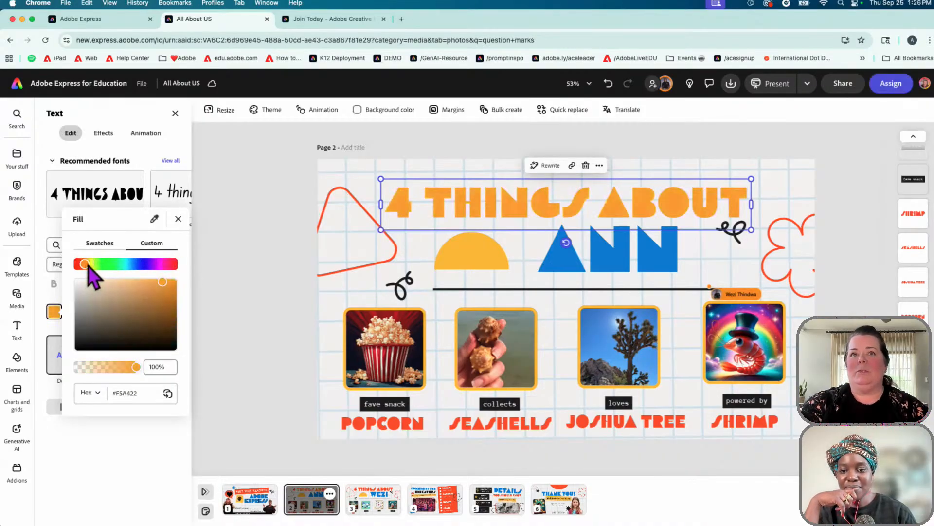
pyautogui.click(154, 219)
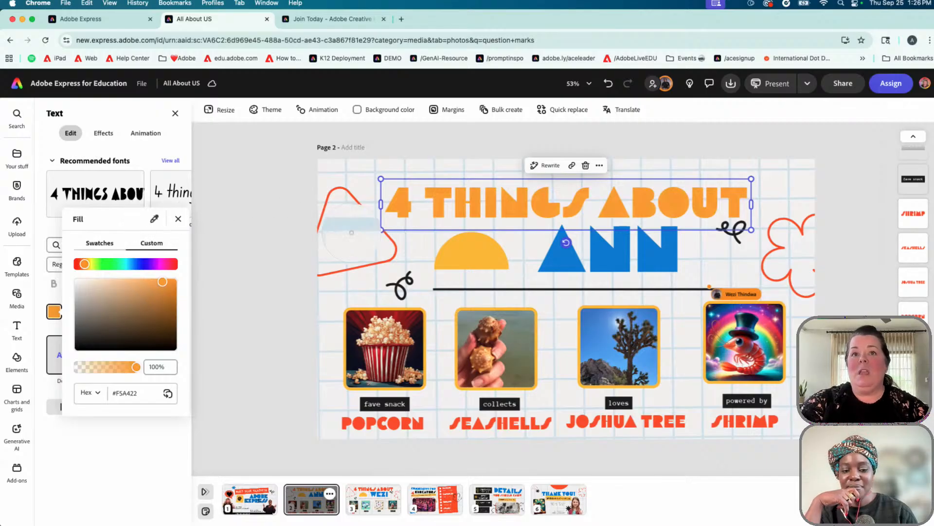
pyautogui.click(466, 254)
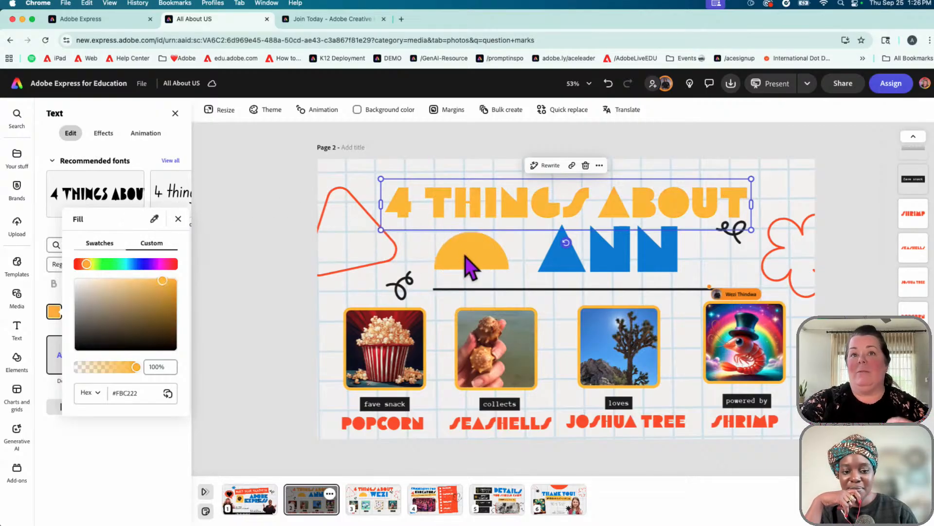
# Inspect the hex value and opacity, then eyedrop POPCORN's red-orange onto the heading
pyautogui.click(134, 392)
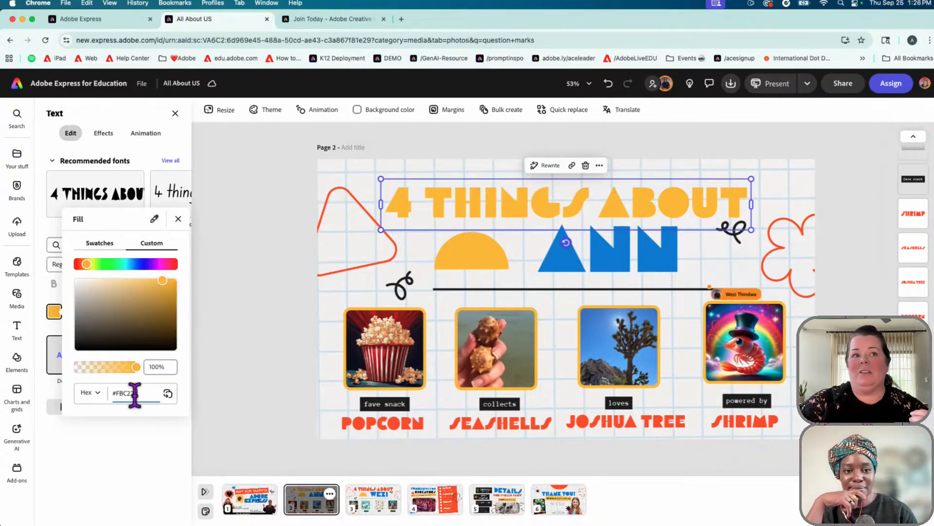
pyautogui.moveTo(135, 393); pyautogui.dragTo(113, 394)
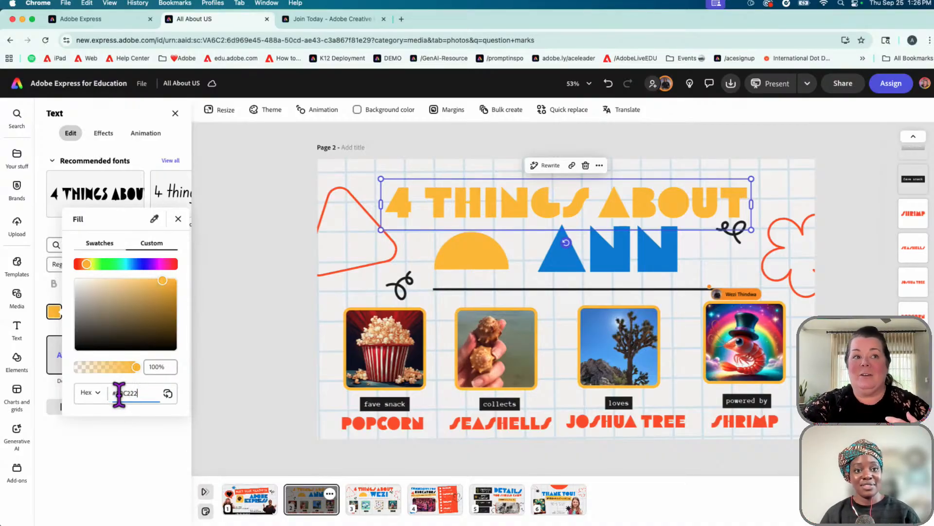
pyautogui.click(97, 393)
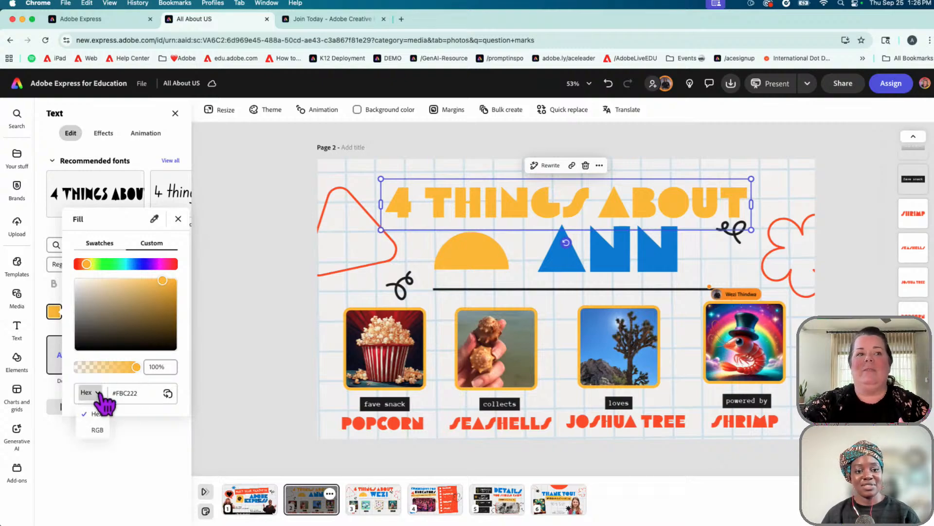
pyautogui.click(139, 393)
pyautogui.moveTo(106, 375); pyautogui.dragTo(146, 381)
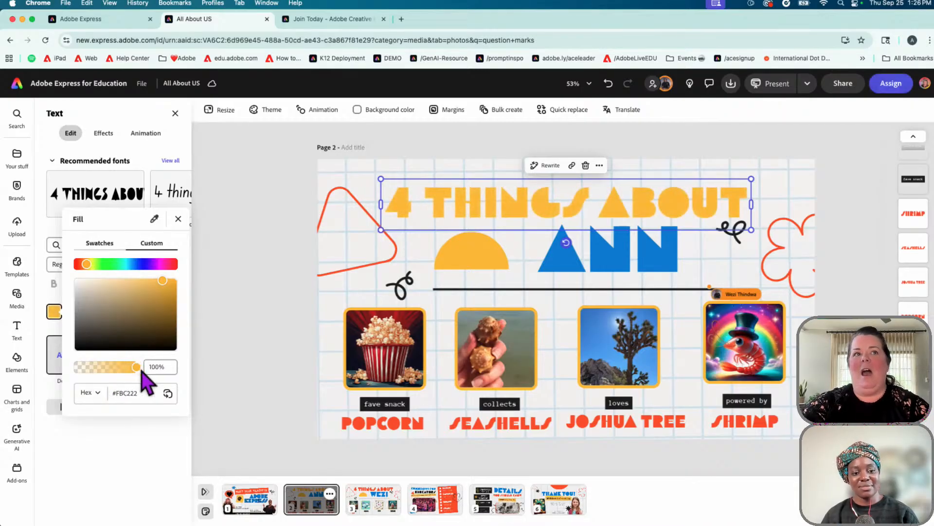
pyautogui.click(100, 243)
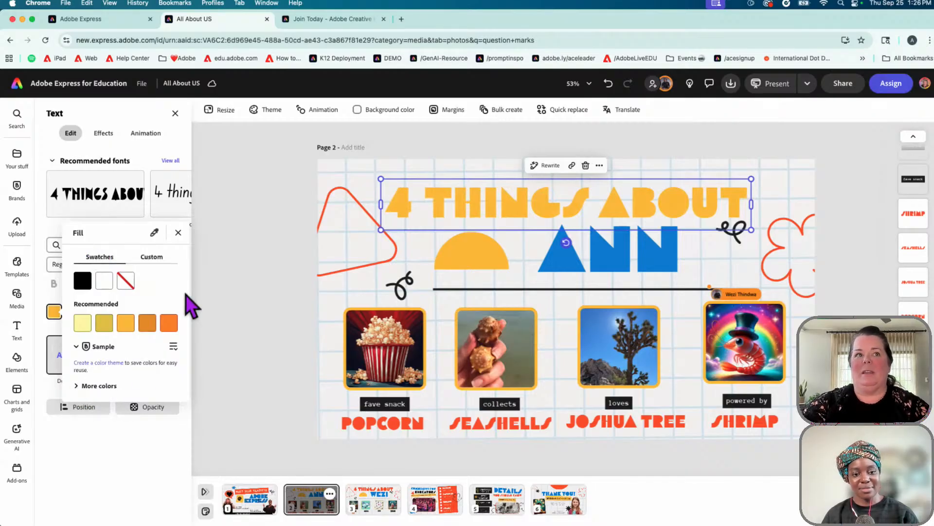
pyautogui.click(154, 233)
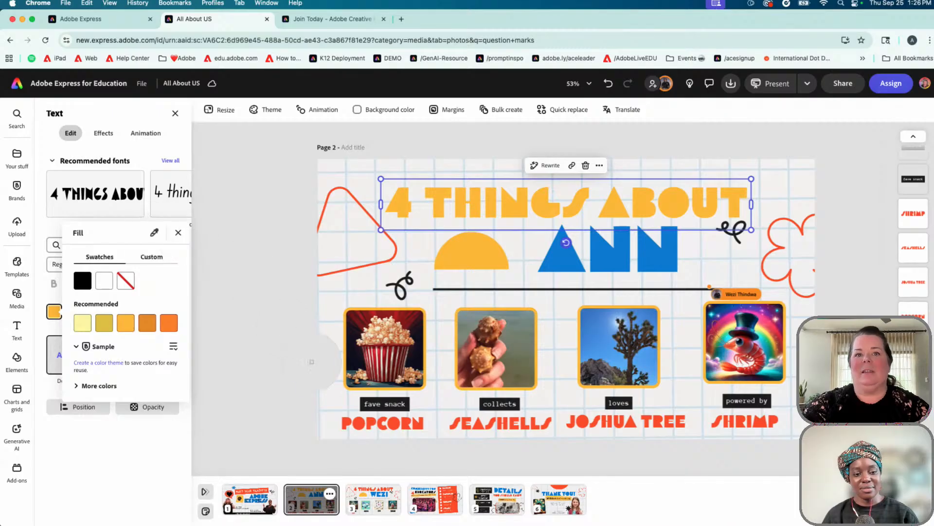
pyautogui.click(358, 422)
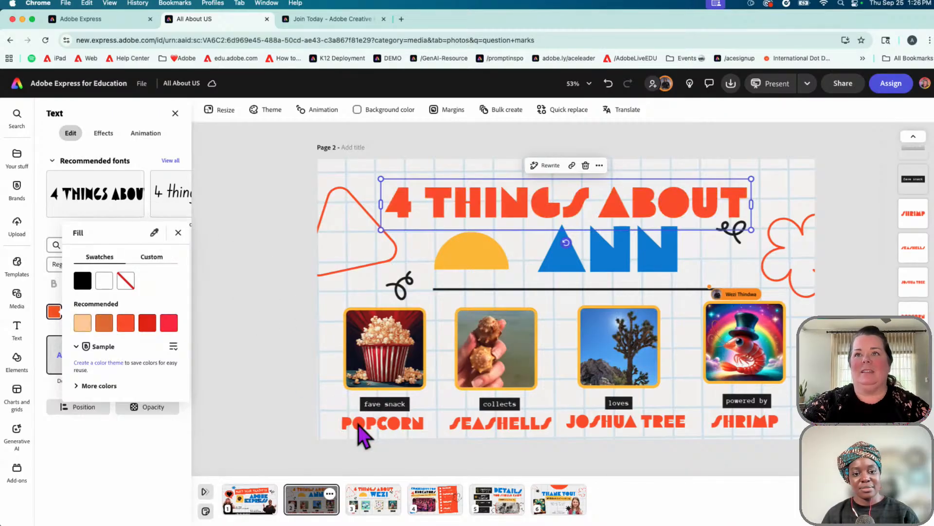
pyautogui.click(277, 346)
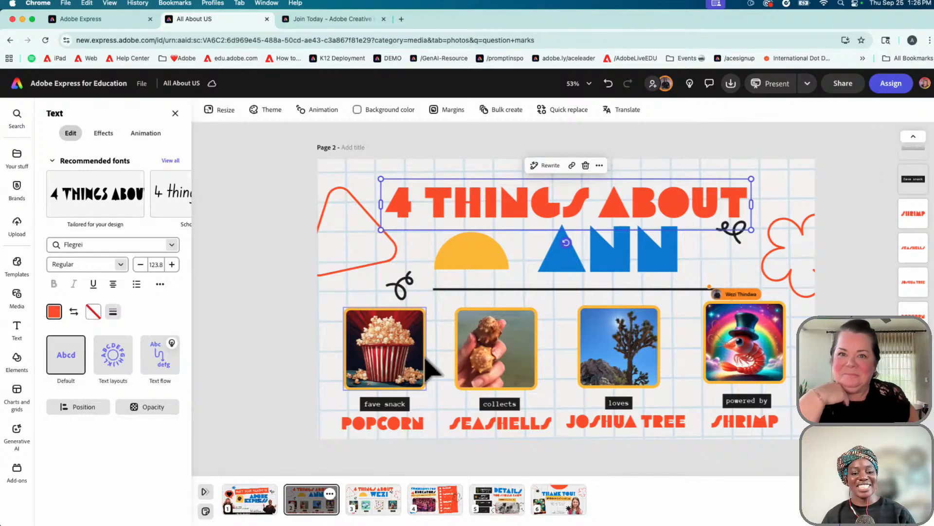
pyautogui.scroll(5, 901, 229)
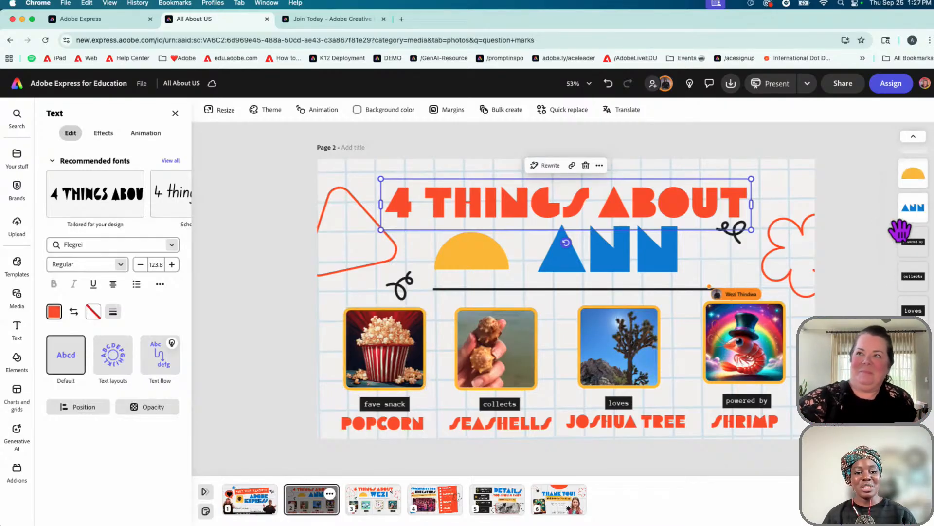
pyautogui.scroll(5, 901, 231)
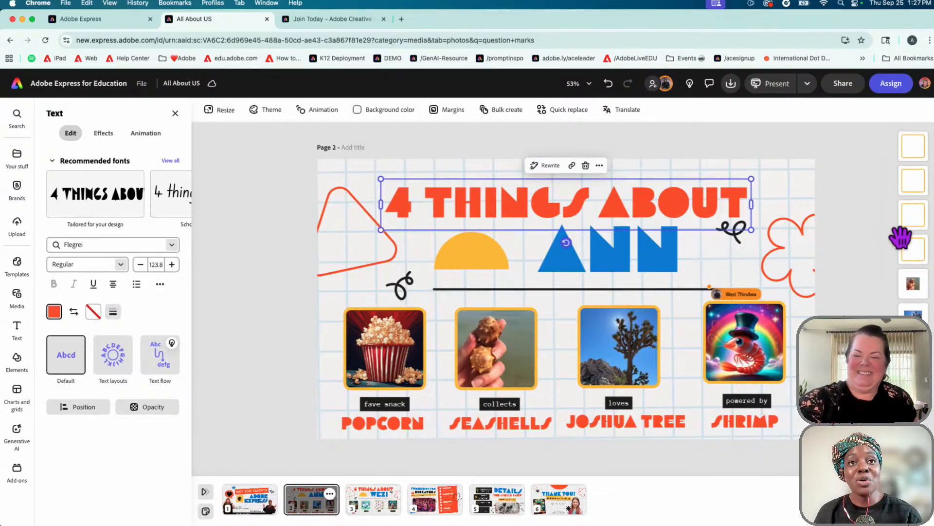
pyautogui.scroll(-3, 911, 292)
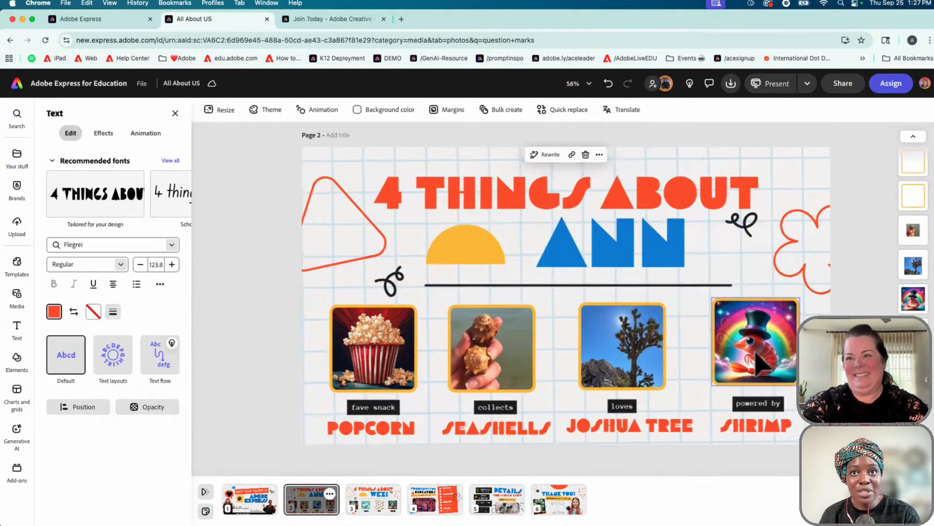
pyautogui.scroll(6, 759, 363)
pyautogui.scroll(-2, 757, 362)
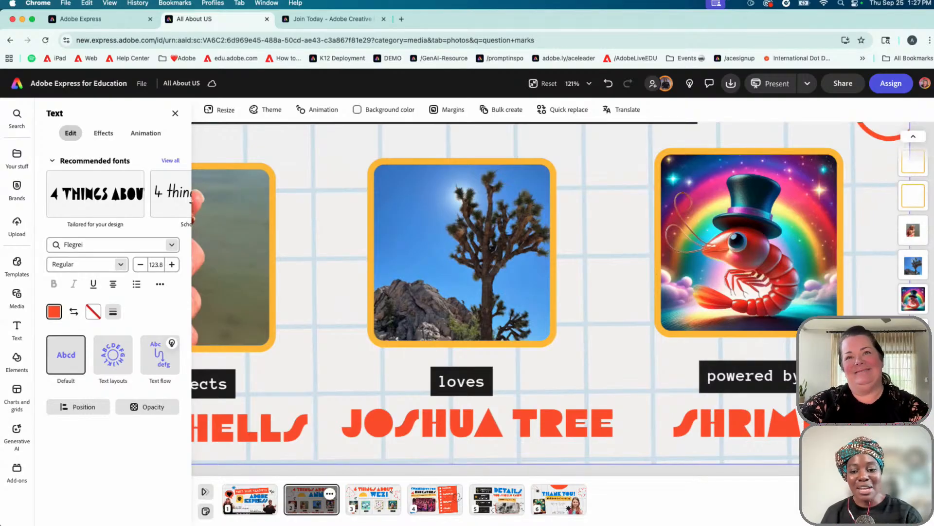
pyautogui.scroll(-6, 550, 287)
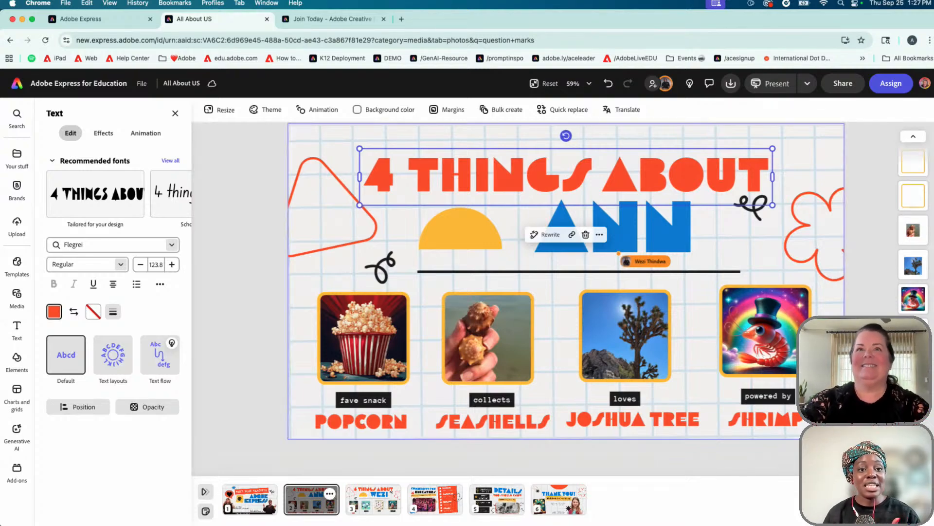
pyautogui.click(449, 173)
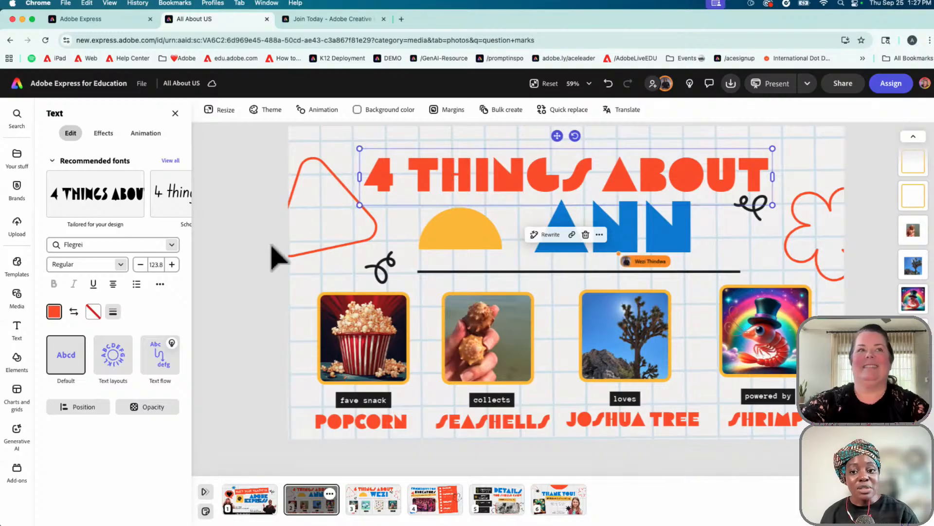
pyautogui.click(172, 245)
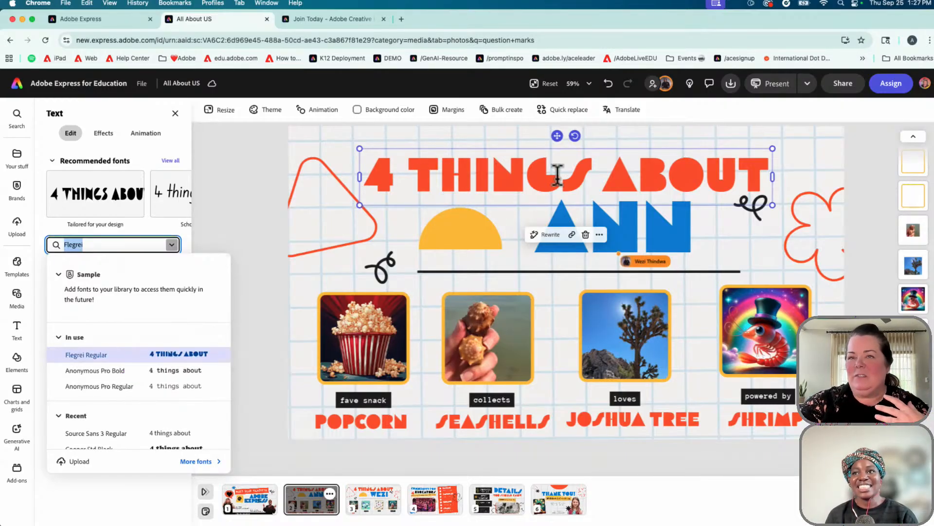
pyautogui.click(432, 181)
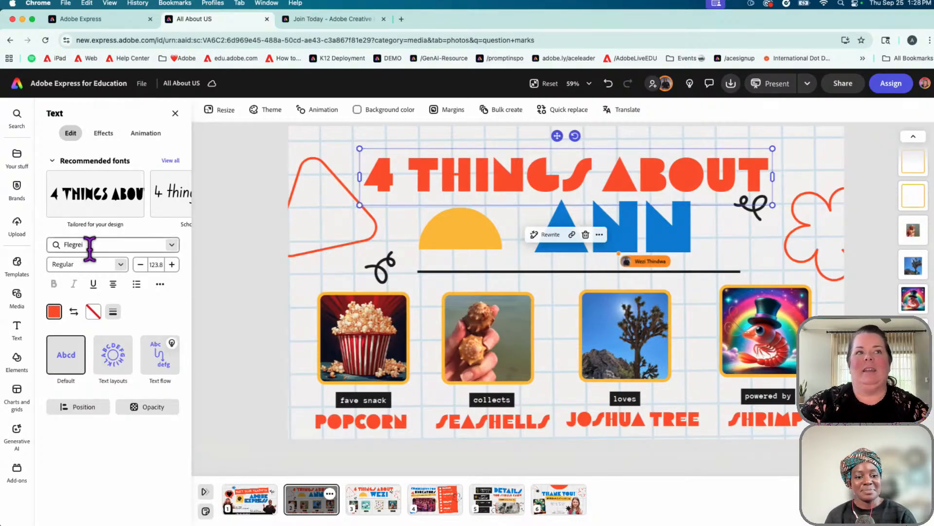
pyautogui.click(172, 245)
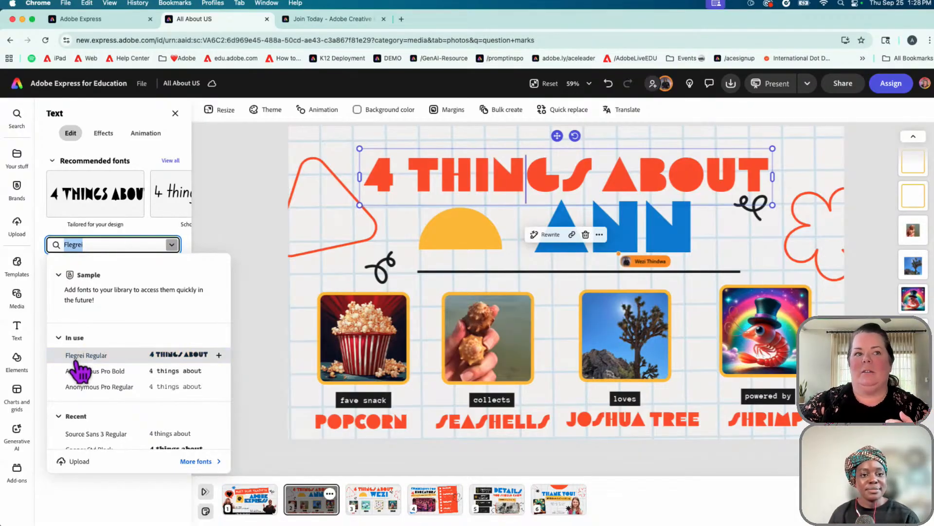
pyautogui.click(248, 318)
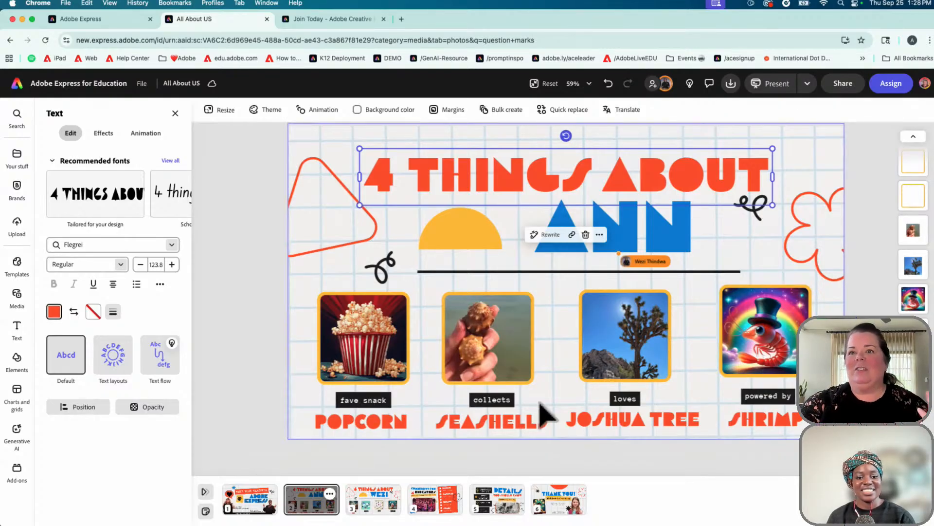
pyautogui.click(360, 331)
# Toggle between the shrimp picture's orange frame and the image itself until the image is selected
pyautogui.click(763, 327)
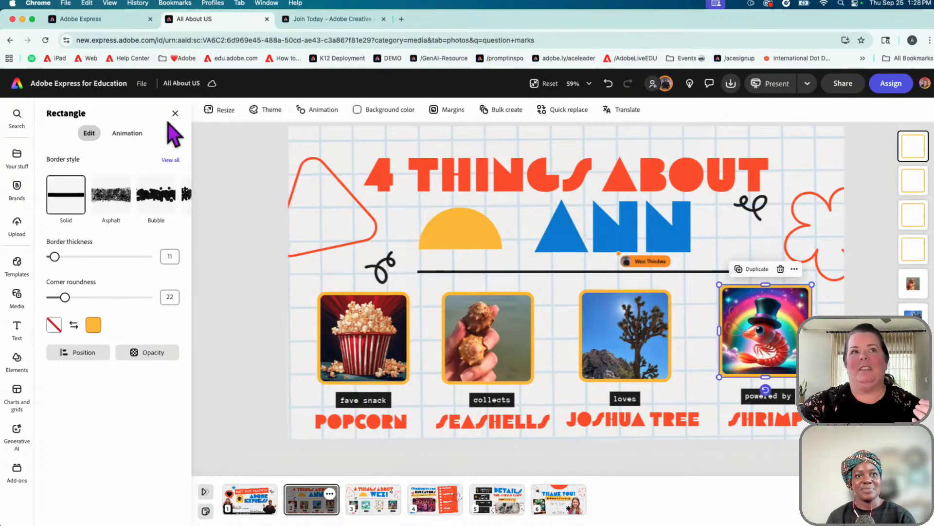
pyautogui.click(763, 330)
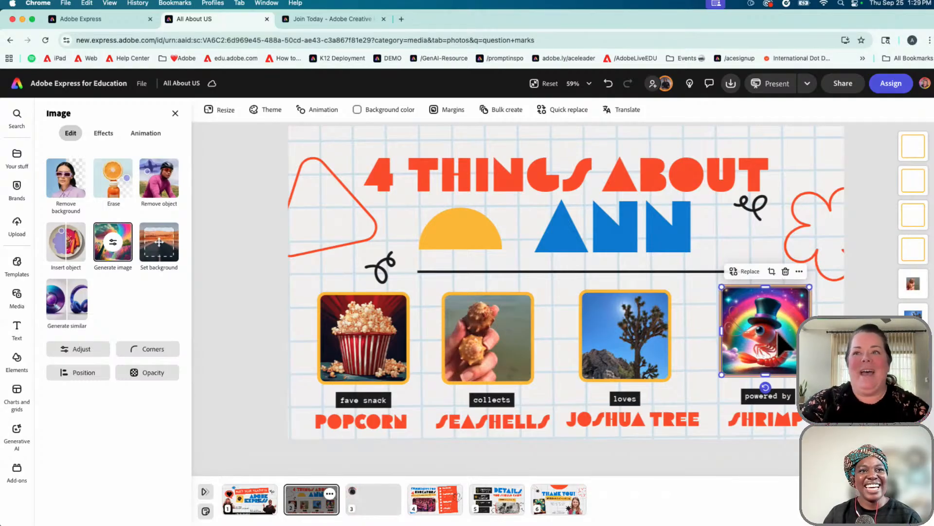
pyautogui.click(809, 343)
pyautogui.click(765, 331)
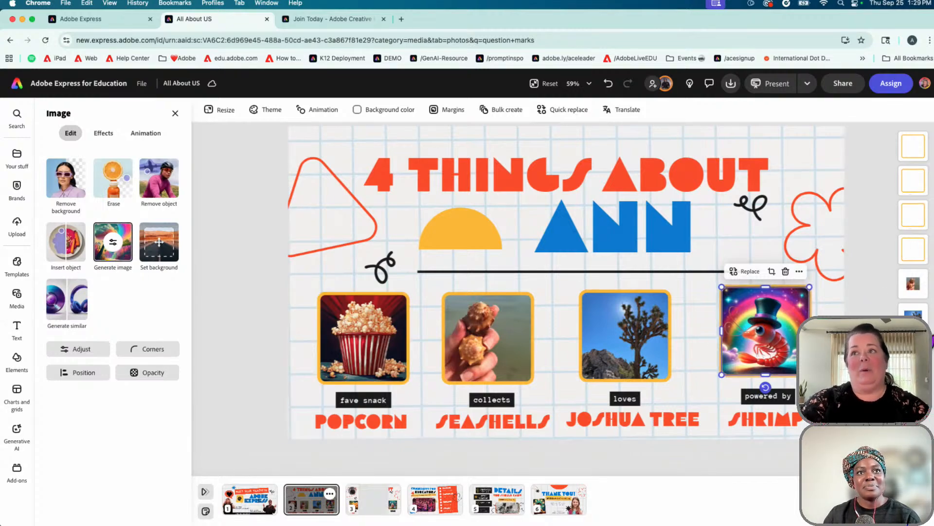
pyautogui.scroll(-1, 916, 274)
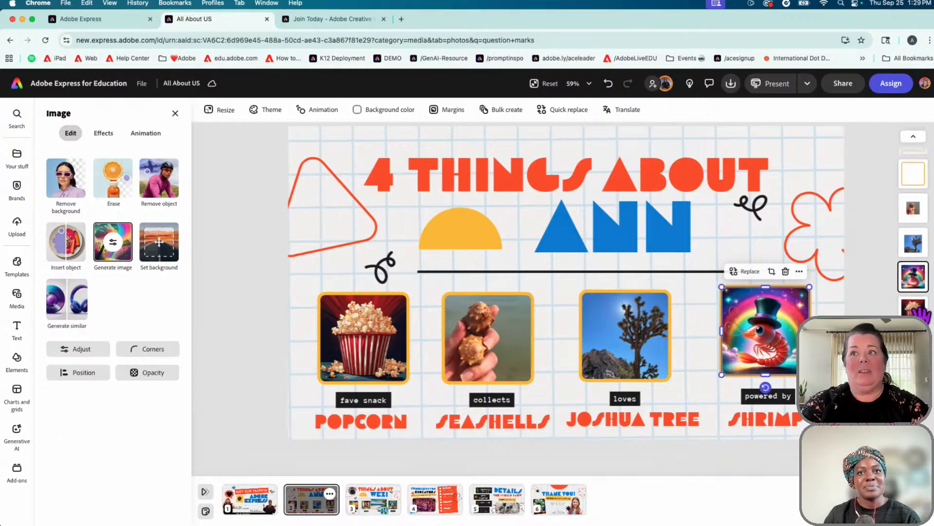
pyautogui.moveTo(914, 311)
pyautogui.mouseDown()
pyautogui.moveTo(915, 146)
pyautogui.moveTo(917, 324)
pyautogui.mouseUp()
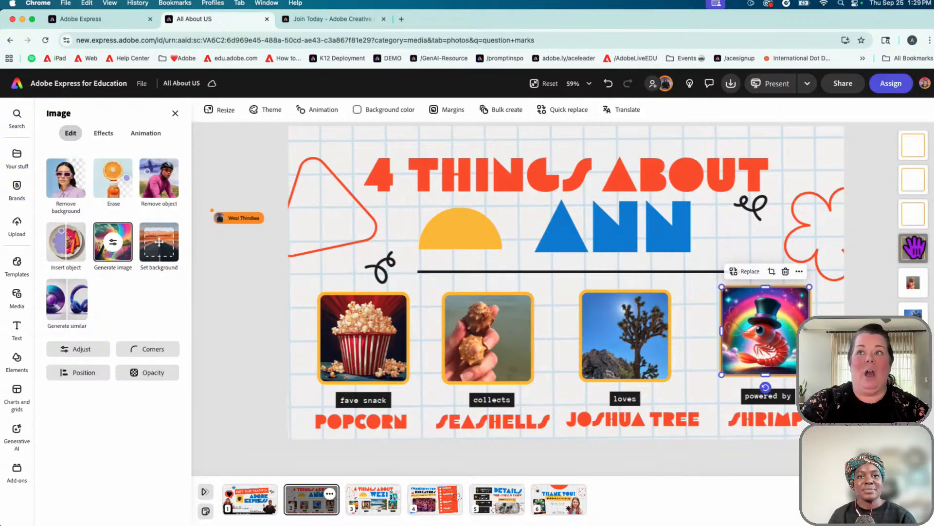
pyautogui.moveTo(914, 246)
pyautogui.mouseDown()
pyautogui.moveTo(919, 319)
pyautogui.moveTo(918, 230)
pyautogui.moveTo(916, 247)
pyautogui.mouseUp()
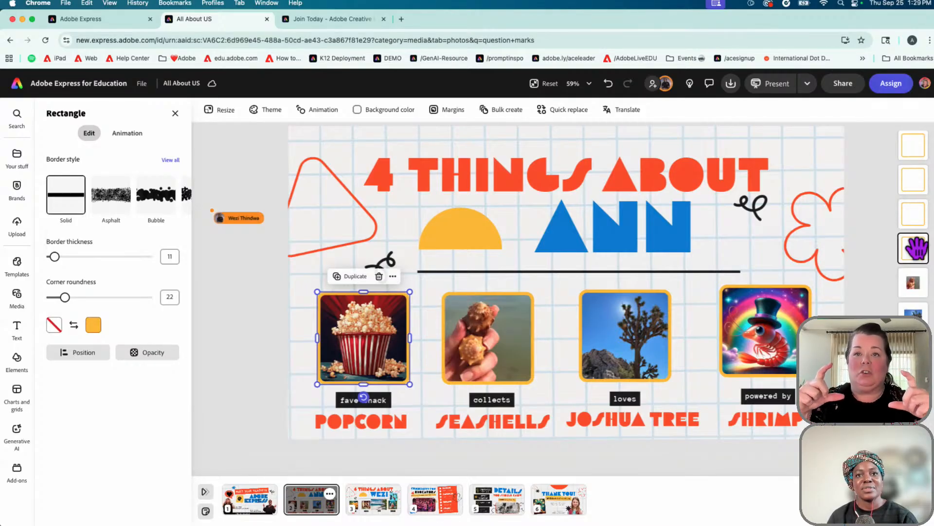
pyautogui.moveTo(770, 344)
pyautogui.mouseDown()
pyautogui.moveTo(703, 343)
pyautogui.moveTo(747, 214)
pyautogui.moveTo(762, 331)
pyautogui.mouseUp()
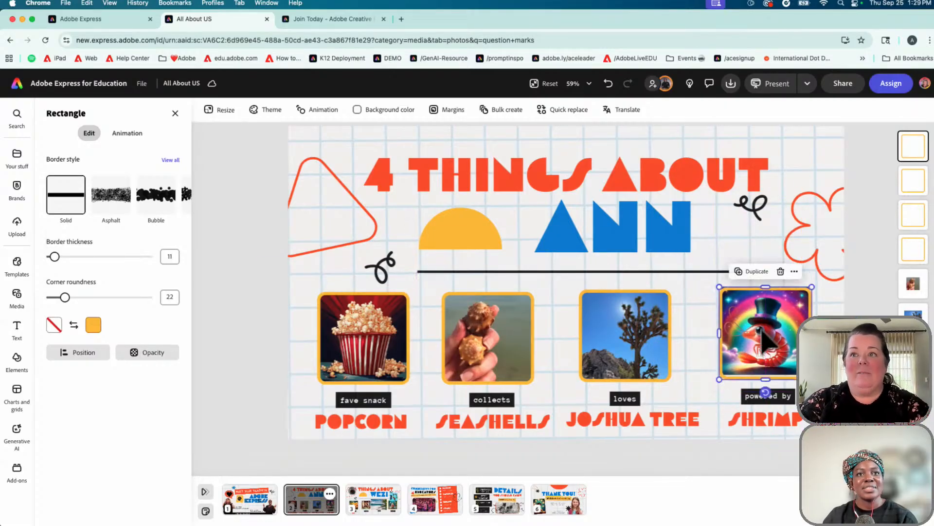
pyautogui.scroll(1, 736, 248)
pyautogui.scroll(3, 755, 342)
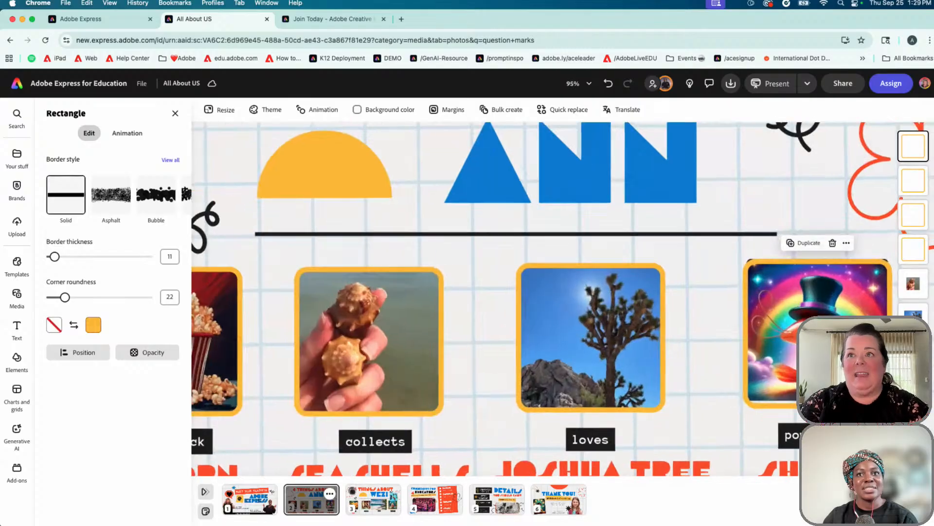
pyautogui.moveTo(755, 342); pyautogui.dragTo(755, 340)
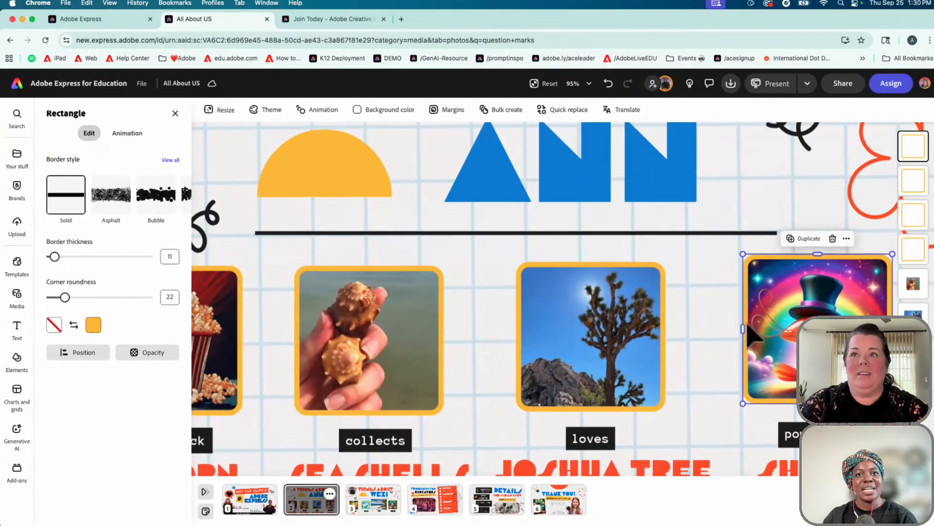
pyautogui.scroll(-2, 759, 323)
pyautogui.scroll(-3, 762, 334)
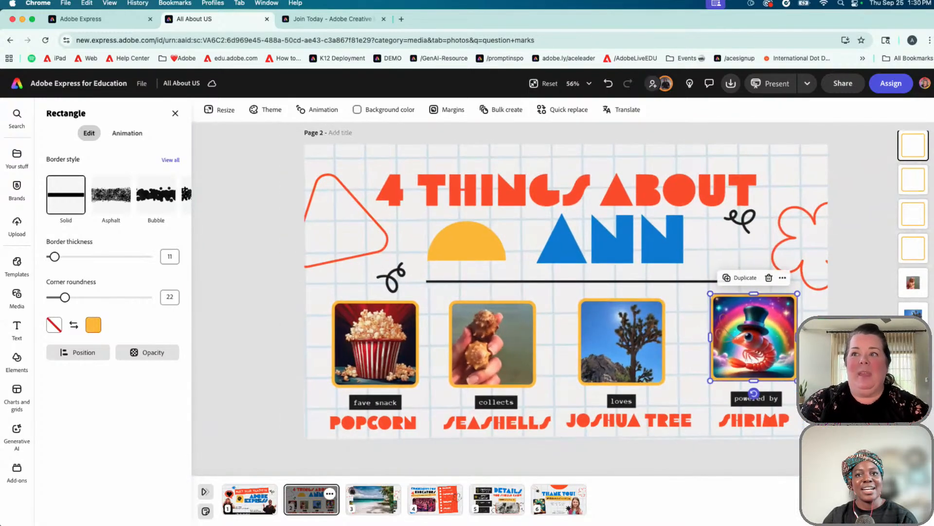
pyautogui.click(755, 340)
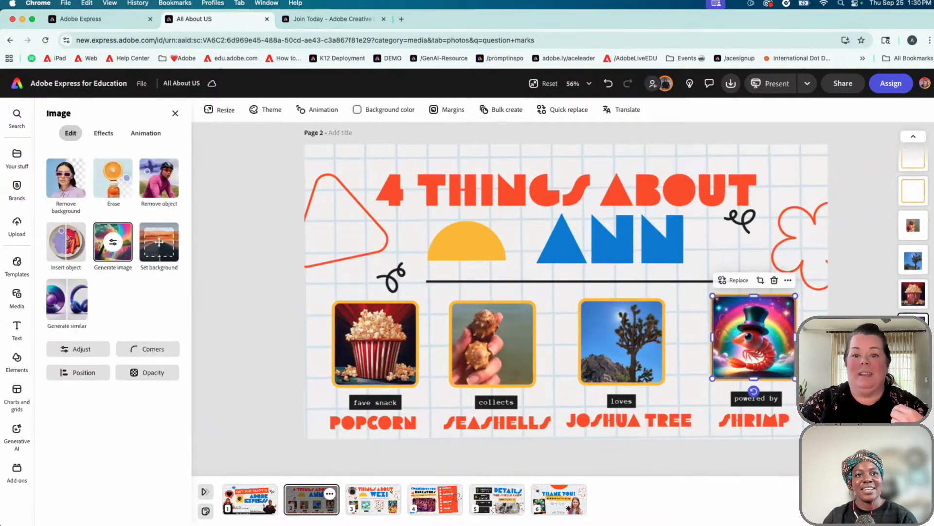
pyautogui.moveTo(913, 327); pyautogui.dragTo(919, 250)
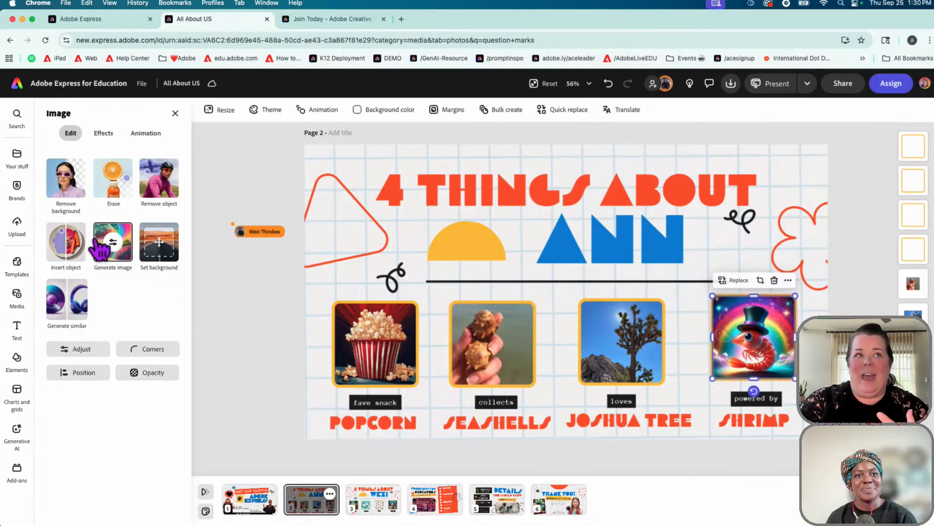
# View the shrimp's Generate image prompt, then the popcorn picture's striped-bucket prompt
pyautogui.click(128, 264)
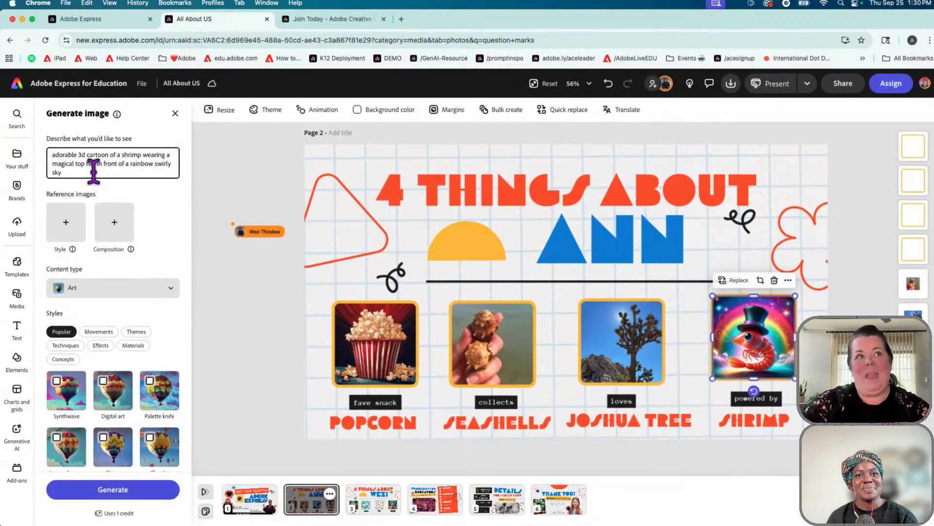
pyautogui.moveTo(92, 172); pyautogui.dragTo(49, 154)
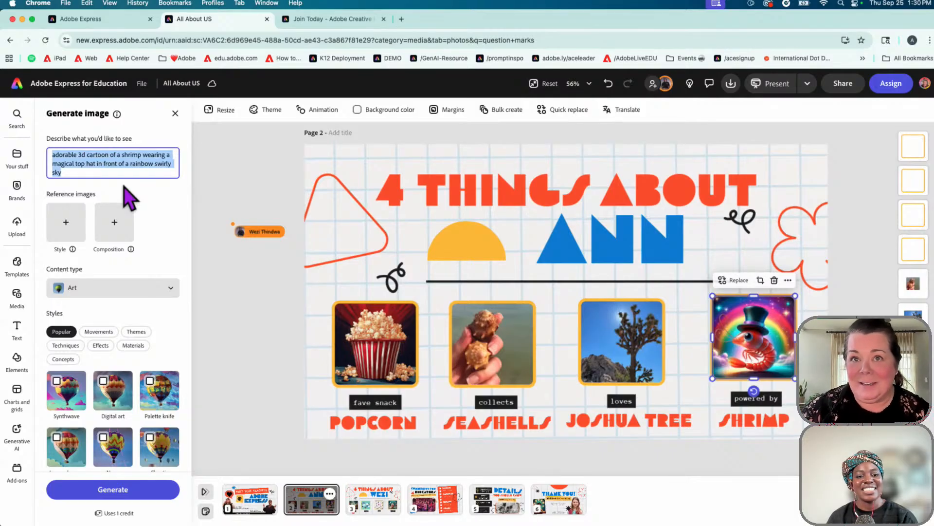
pyautogui.click(389, 345)
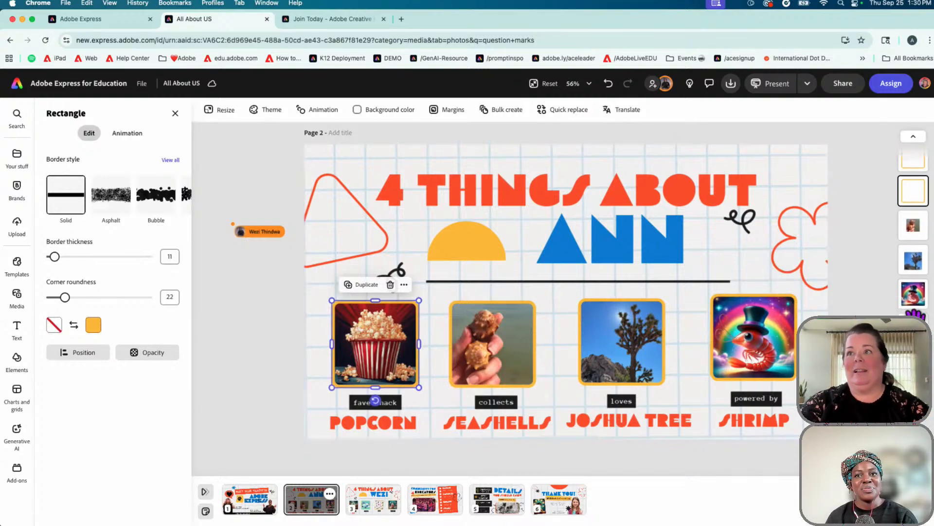
pyautogui.click(914, 318)
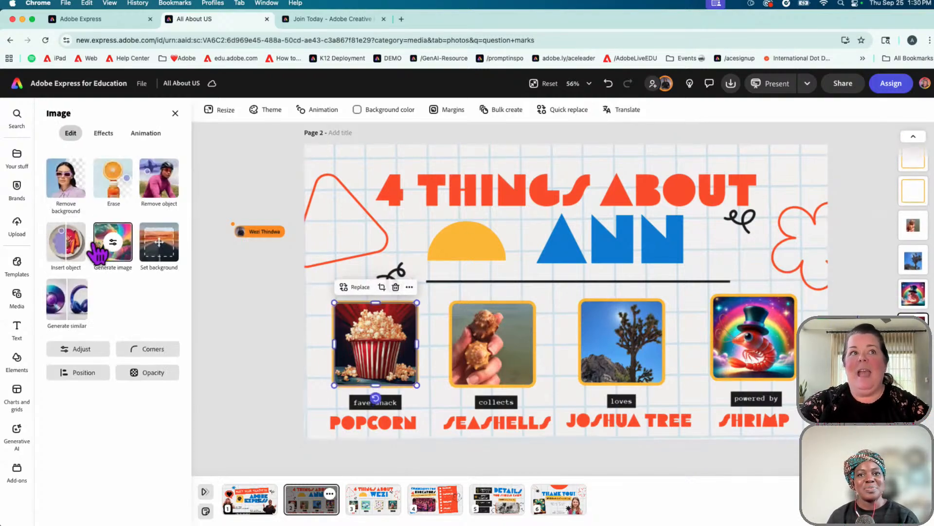
pyautogui.click(113, 254)
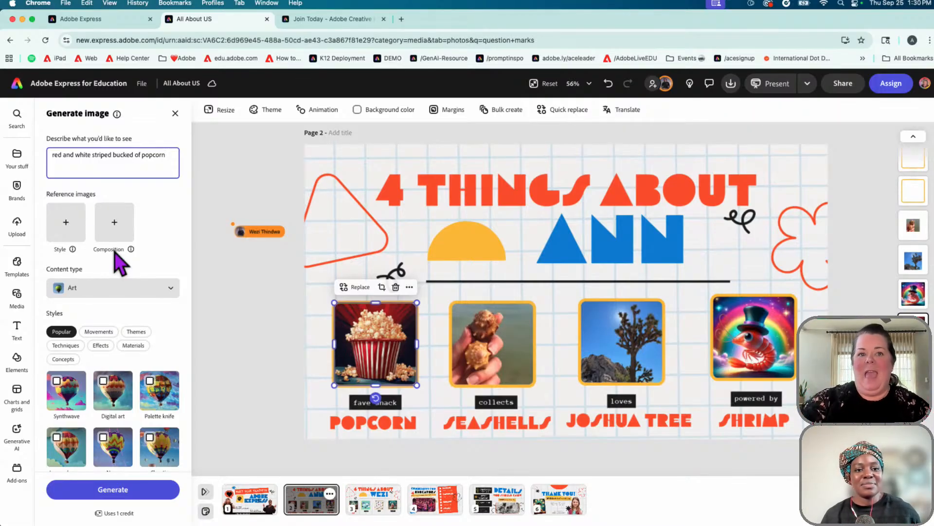
pyautogui.click(330, 494)
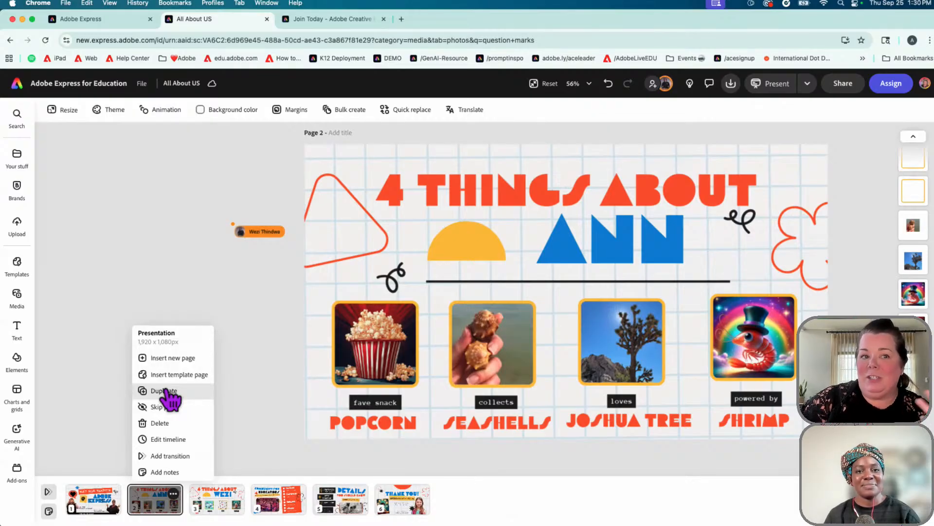
# Switch to page 3, the second person's 4 Things About slide with question-mark pictures
pyautogui.click(225, 506)
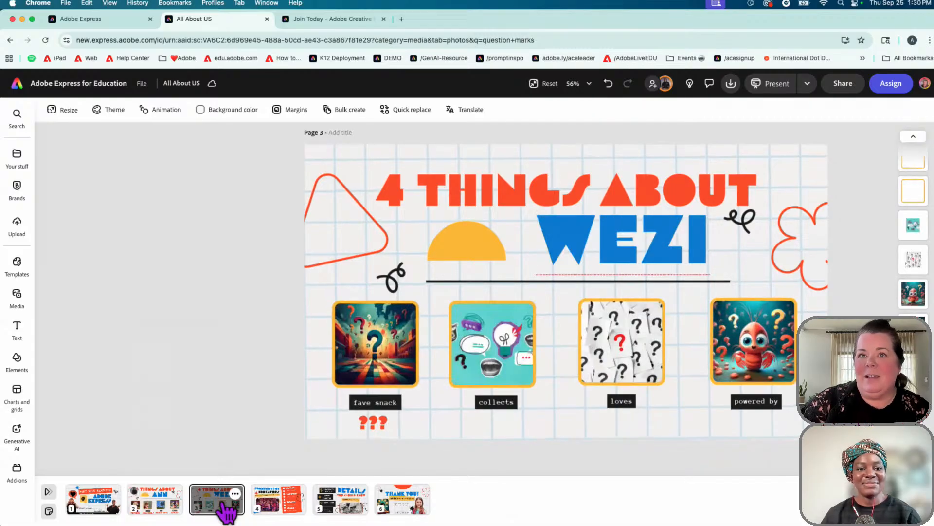
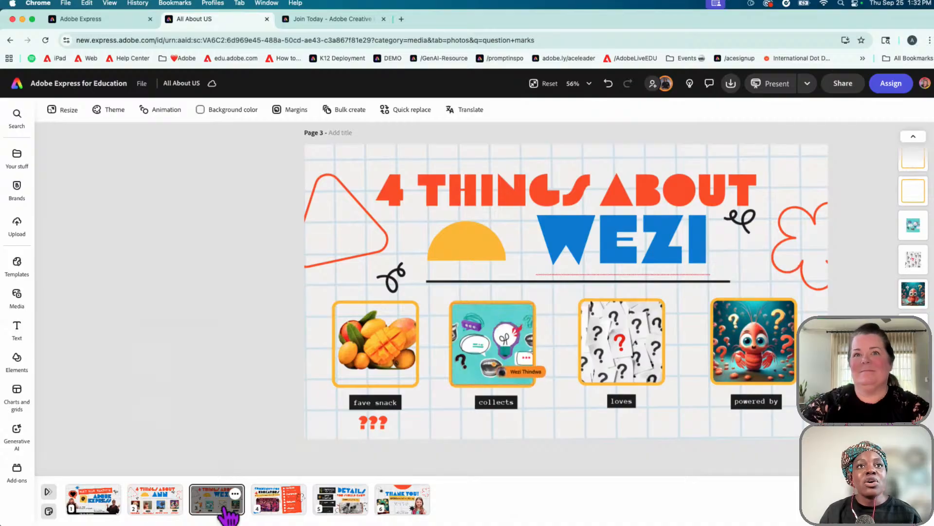
# Select the mango picture, then the image above 'collects' to bring up its image edit options
pyautogui.click(375, 343)
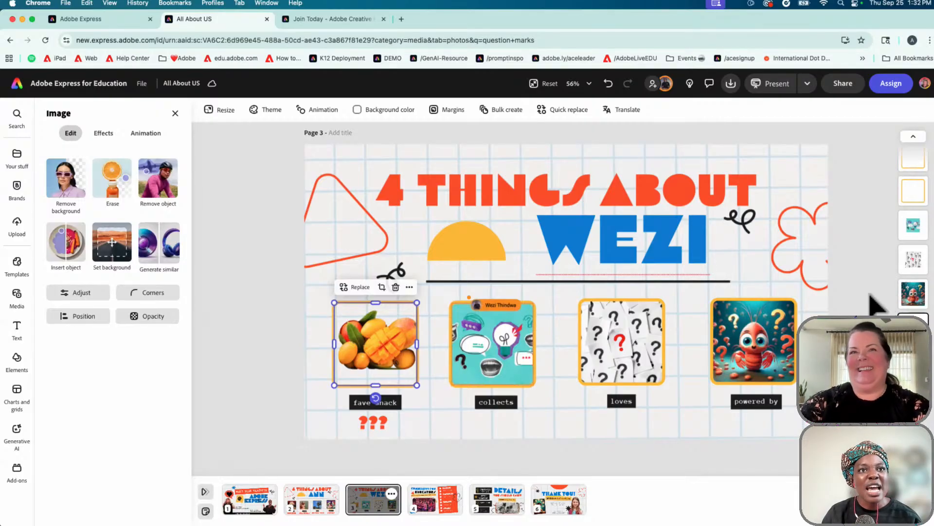
pyautogui.scroll(1, 870, 293)
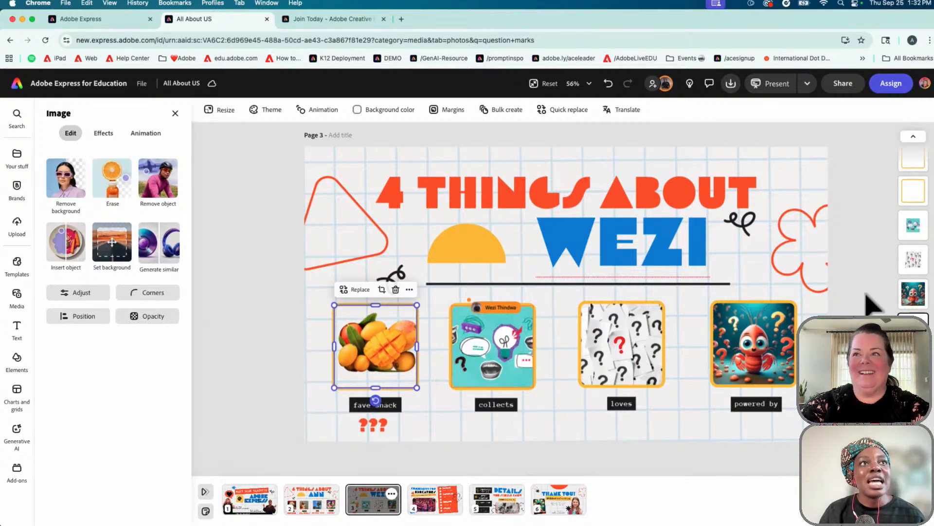
pyautogui.click(909, 226)
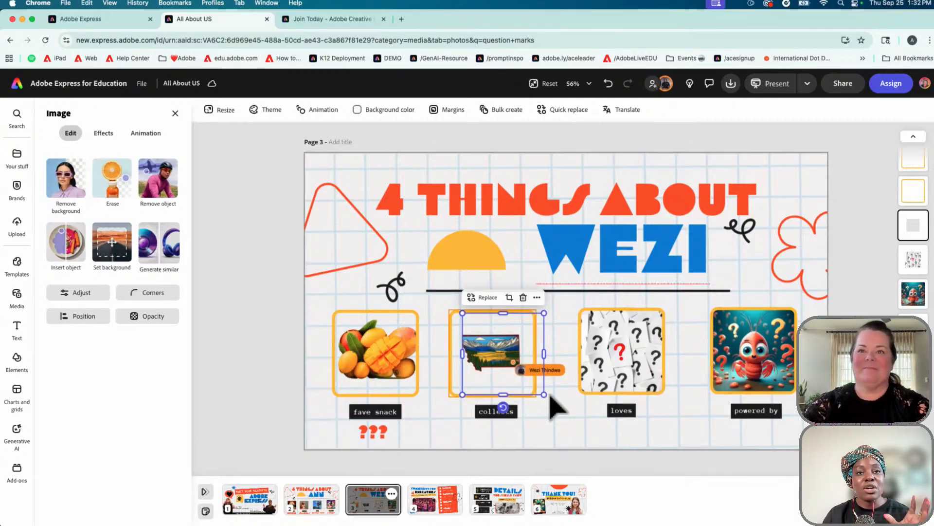
# Zoom in on the collects and loves images and select the question-mark picture above 'loves'
pyautogui.scroll(1, 546, 395)
pyautogui.scroll(5, 547, 396)
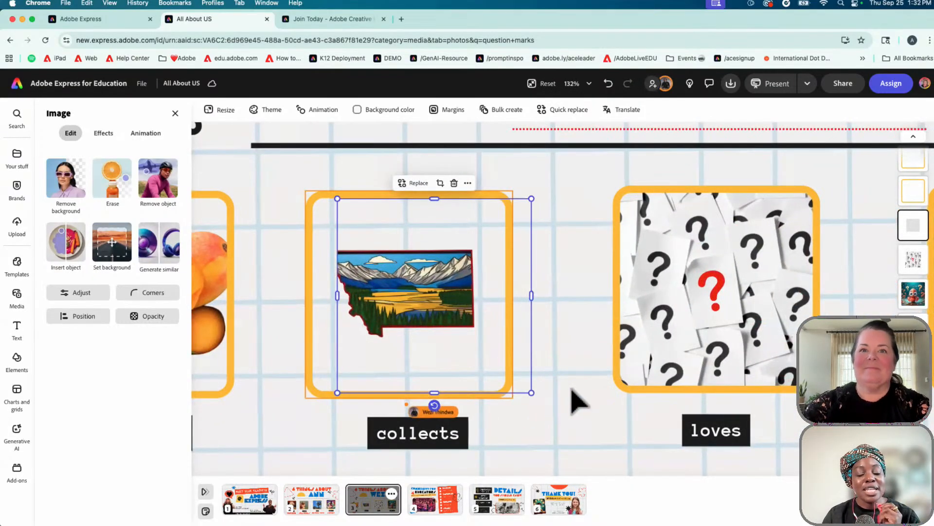
pyautogui.hscroll(1, 571, 378)
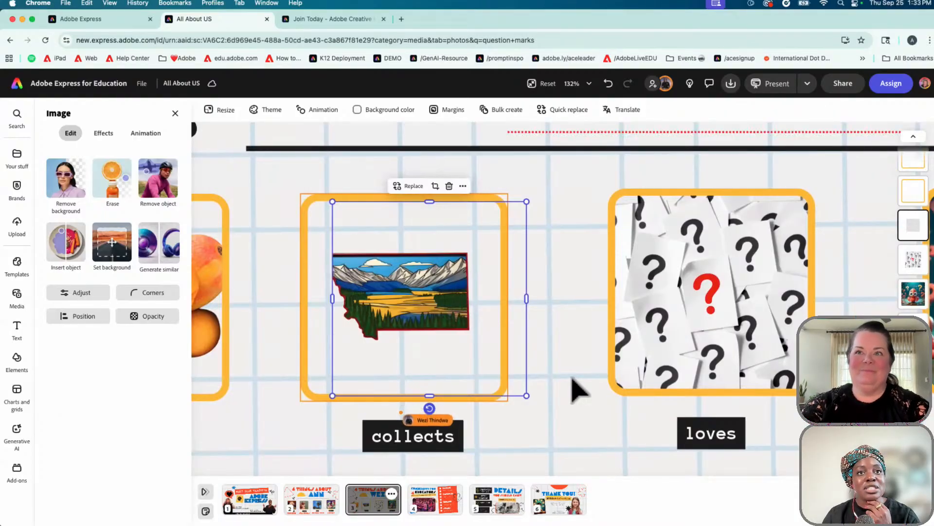
pyautogui.hscroll(1, 573, 378)
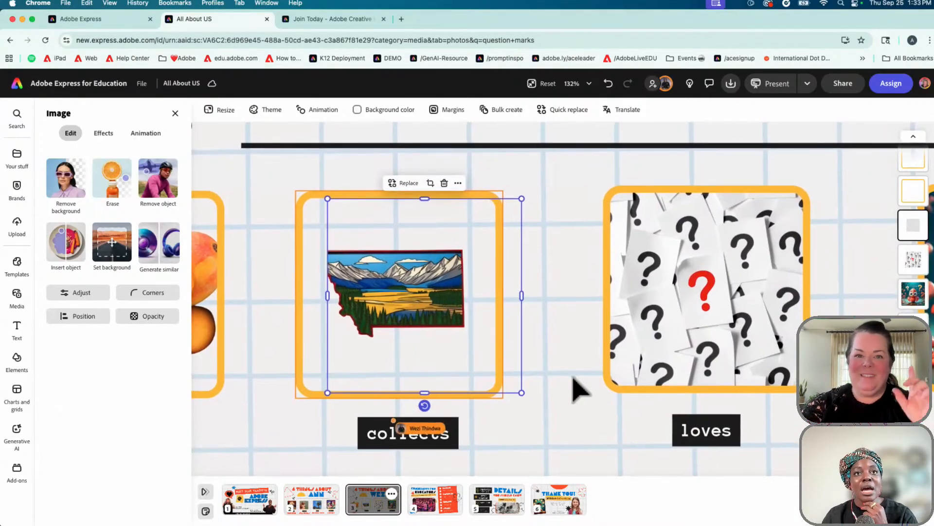
pyautogui.hscroll(-1, 567, 388)
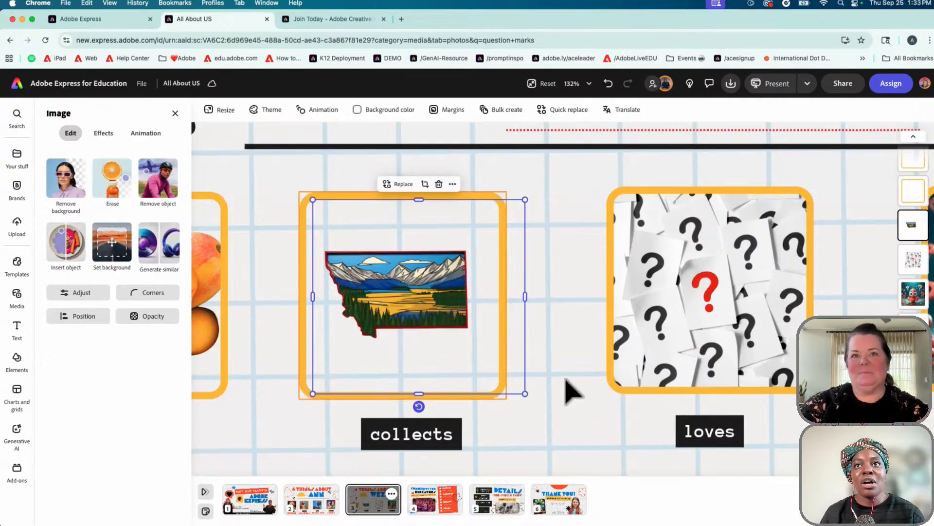
pyautogui.hscroll(-2, 571, 392)
pyautogui.scroll(-1, 572, 392)
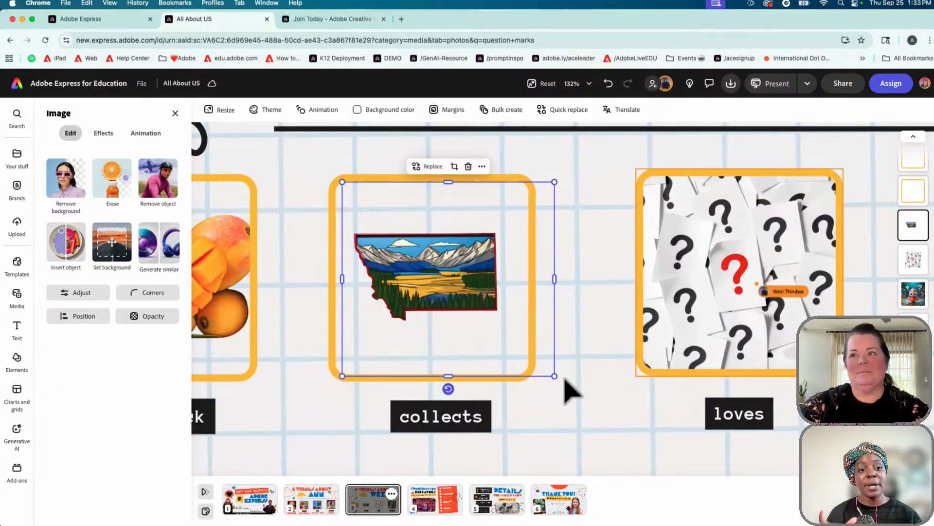
pyautogui.hscroll(5, 572, 391)
pyautogui.scroll(1, 572, 391)
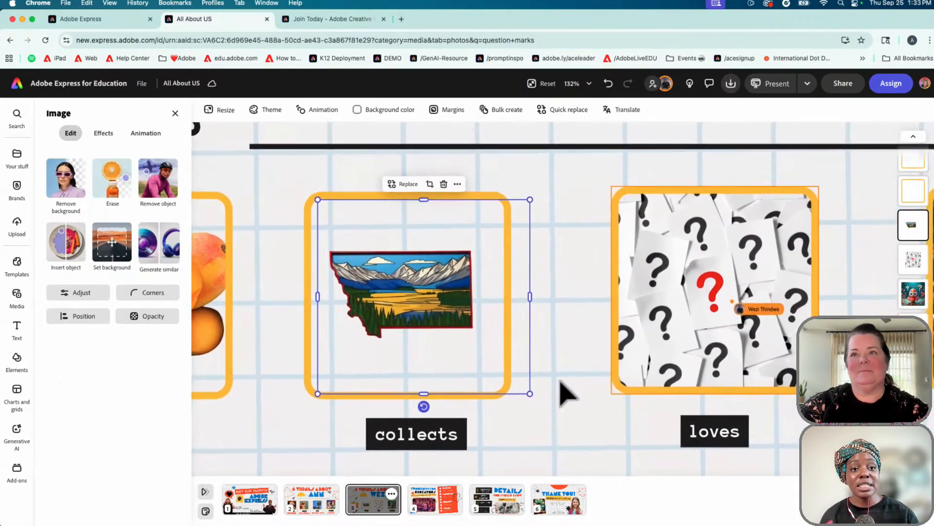
pyautogui.hscroll(1, 572, 392)
pyautogui.scroll(1, 572, 392)
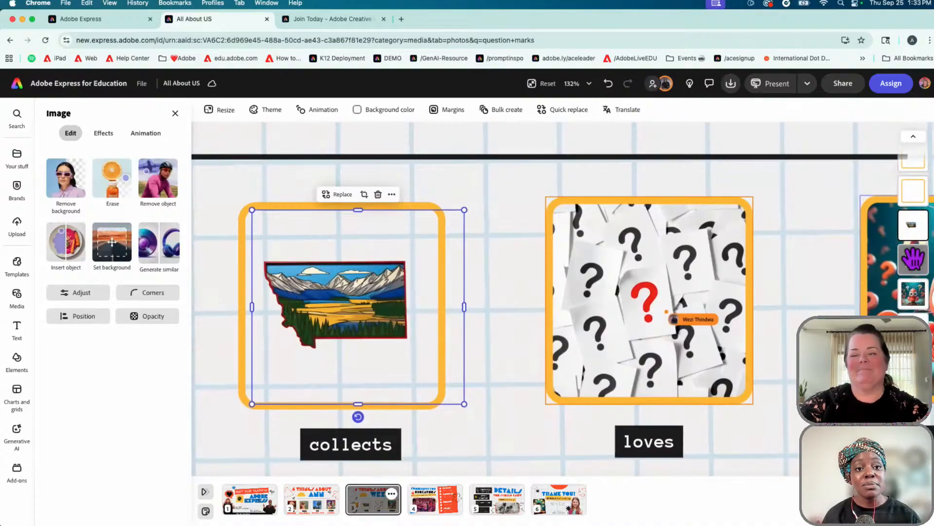
pyautogui.click(914, 258)
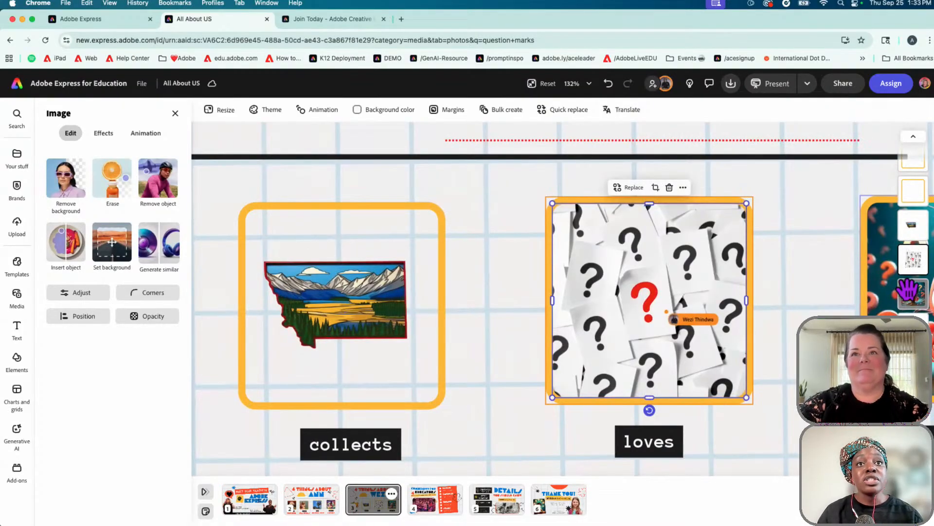
pyautogui.scroll(-1, 828, 299)
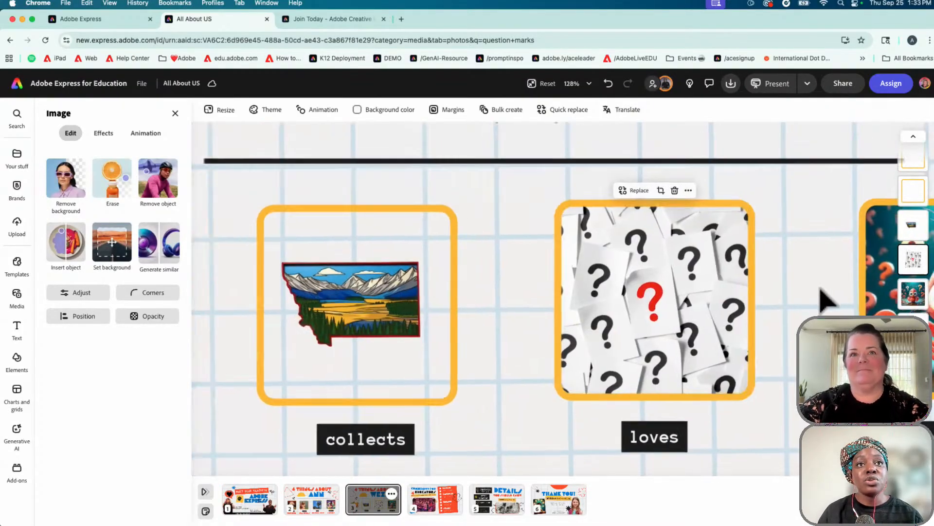
pyautogui.scroll(-10, 822, 292)
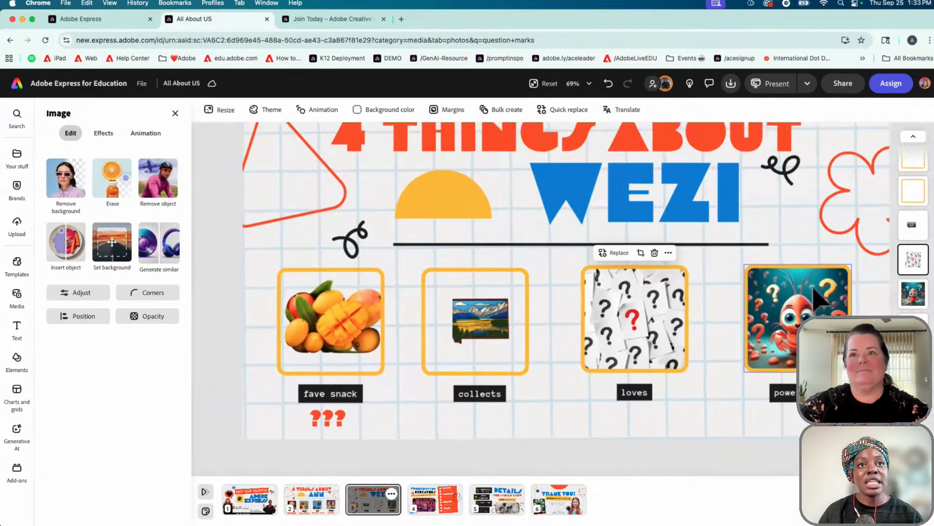
pyautogui.scroll(-2, 820, 297)
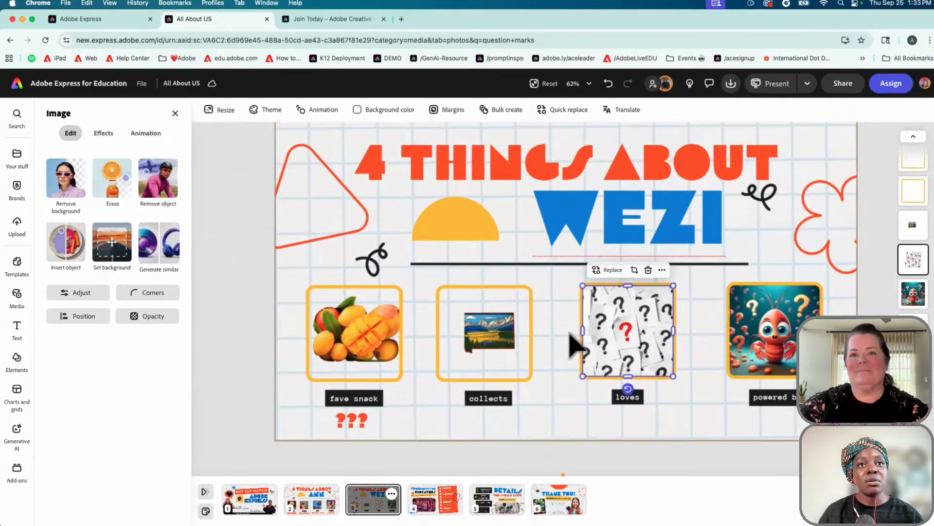
pyautogui.scroll(10, 560, 350)
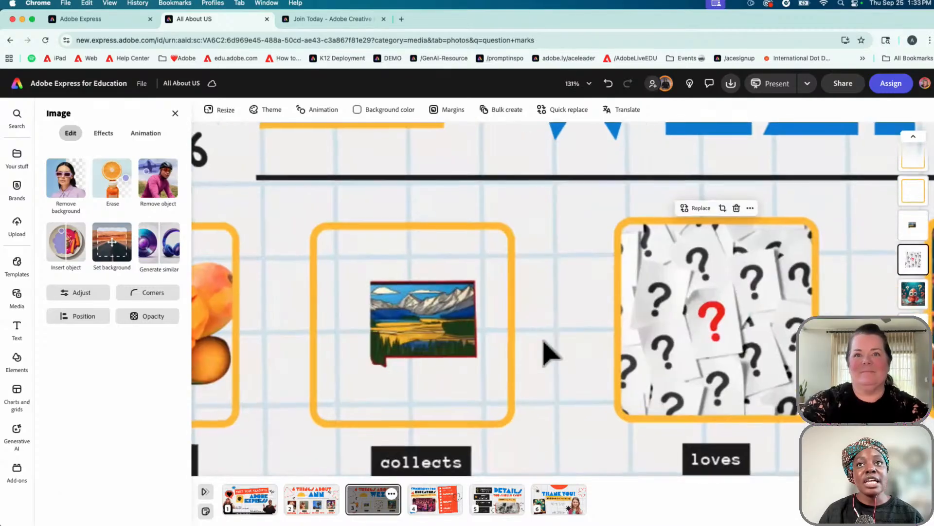
pyautogui.scroll(1, 550, 353)
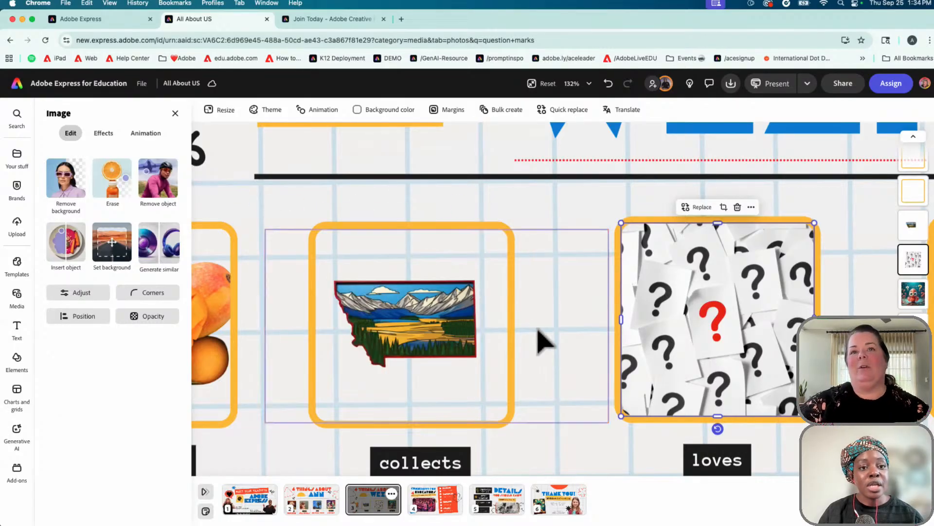
# Check the locked grid background, then select the Montana landscape image within its orange frame
pyautogui.click(566, 203)
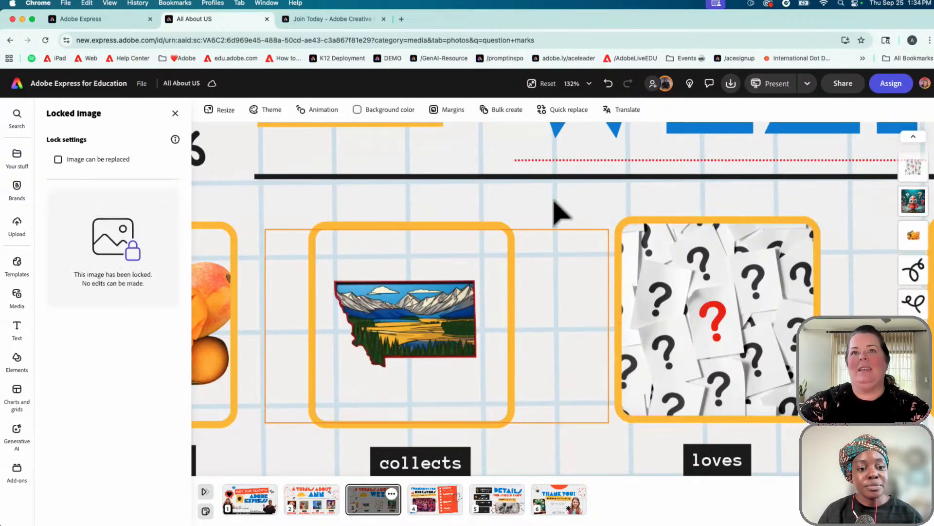
pyautogui.click(175, 113)
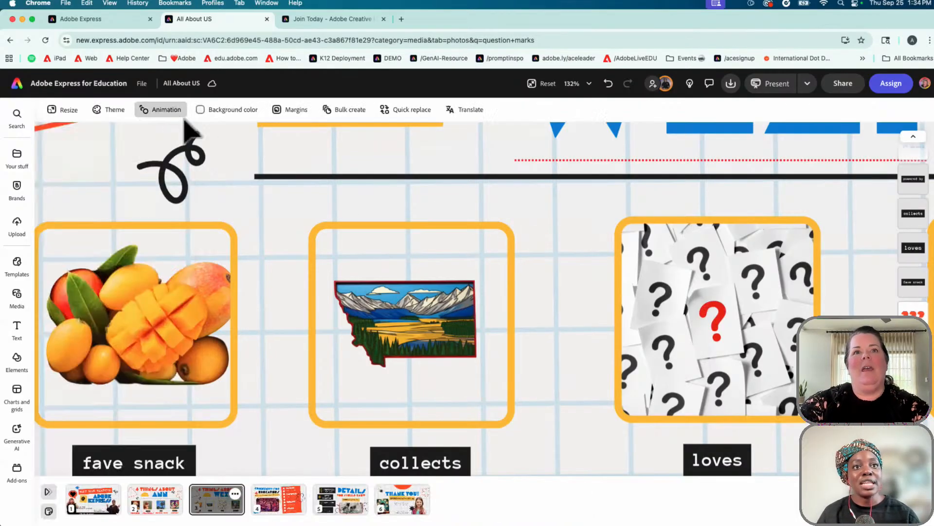
pyautogui.click(414, 331)
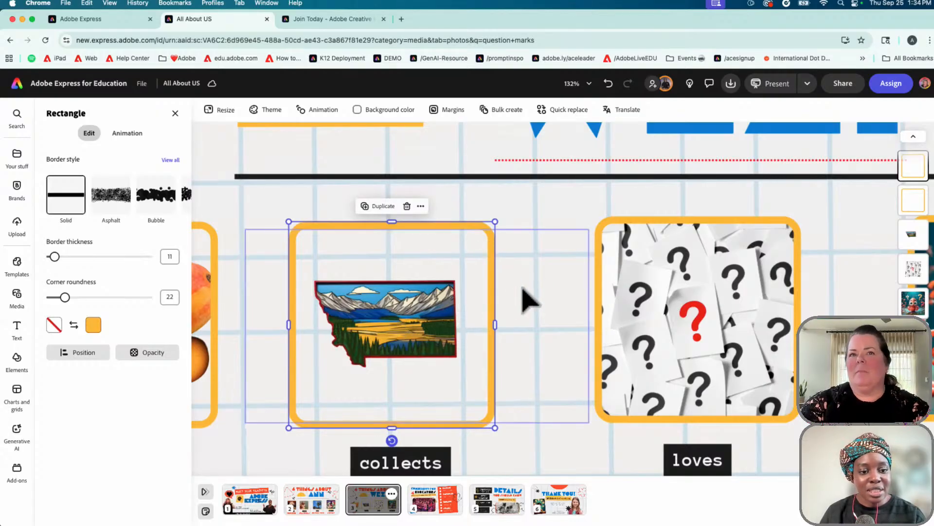
pyautogui.click(376, 339)
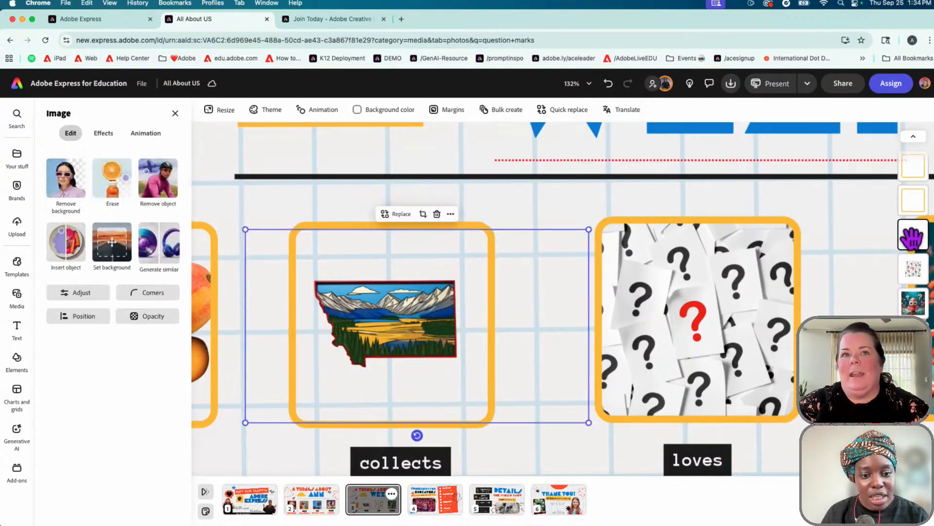
pyautogui.click(376, 340)
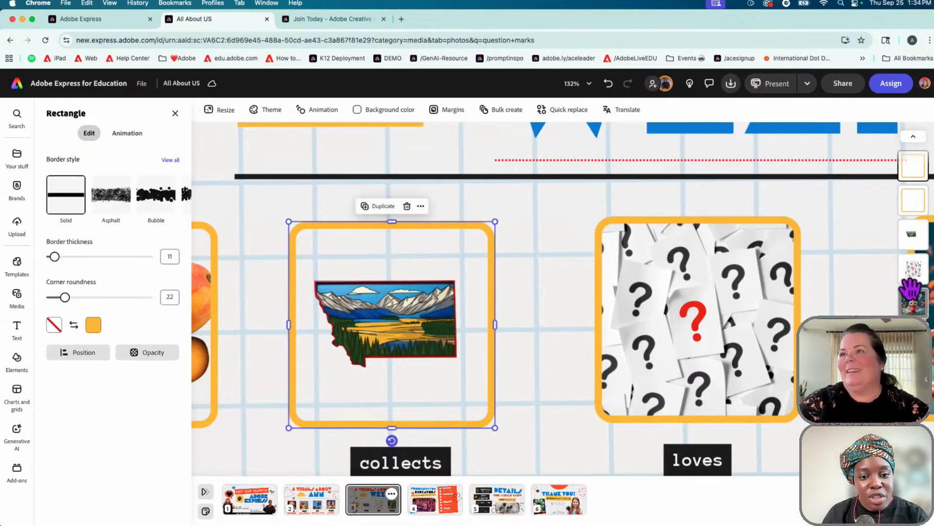
# Move the Montana image to the top layer with Bring to front and start cropping it
pyautogui.moveTo(917, 237); pyautogui.dragTo(917, 178)
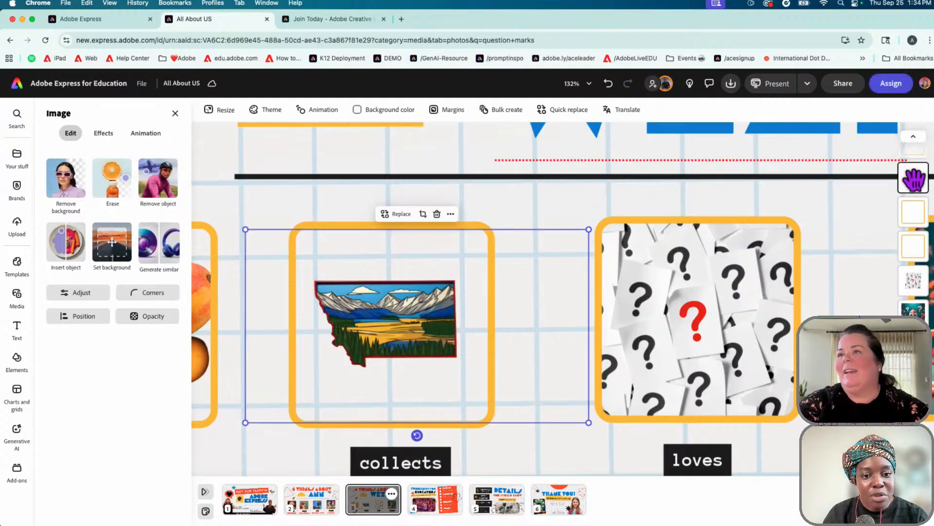
pyautogui.click(451, 214)
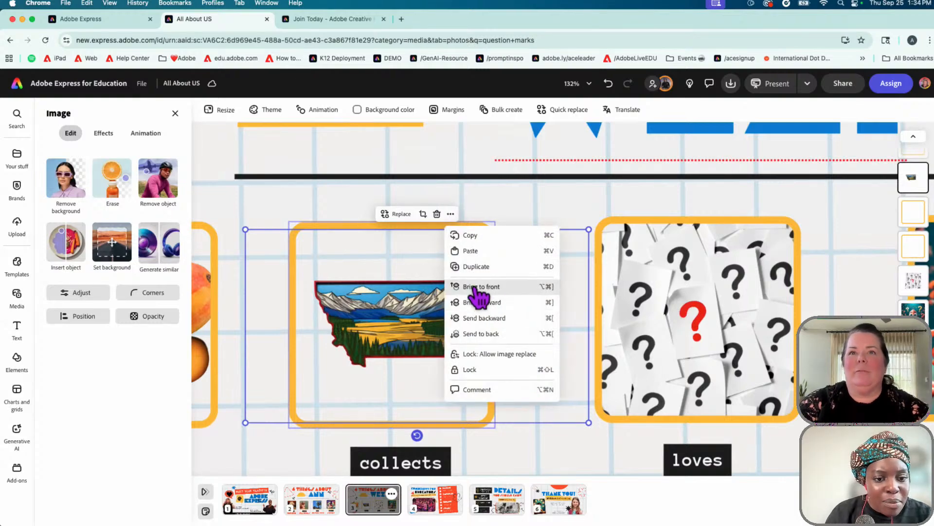
pyautogui.click(481, 286)
pyautogui.doubleClick(423, 323)
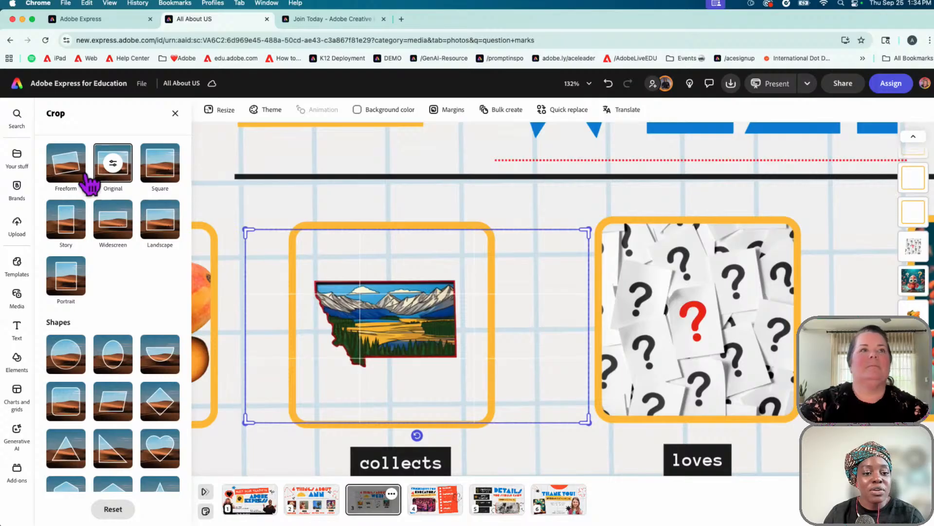
# Apply the Original crop to the Montana image, close the crop panels and zoom out
pyautogui.click(125, 178)
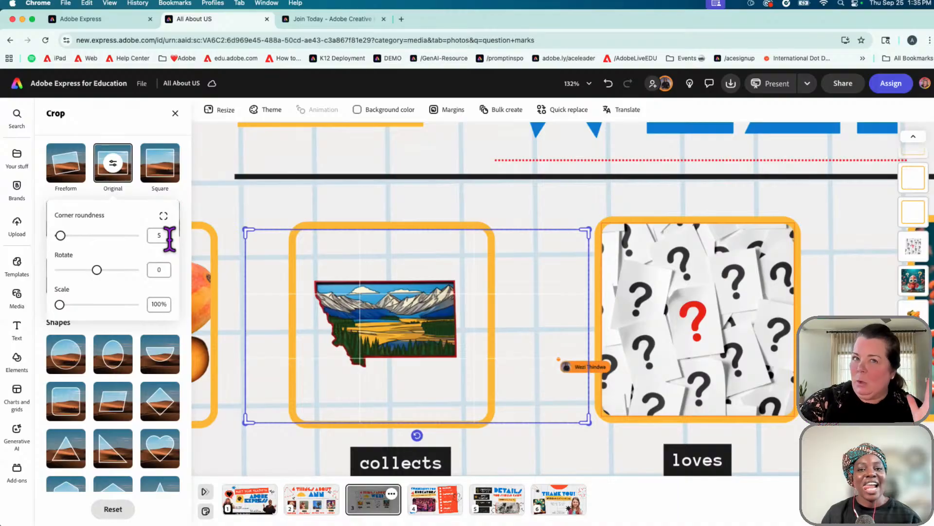
pyautogui.click(175, 114)
pyautogui.click(175, 114)
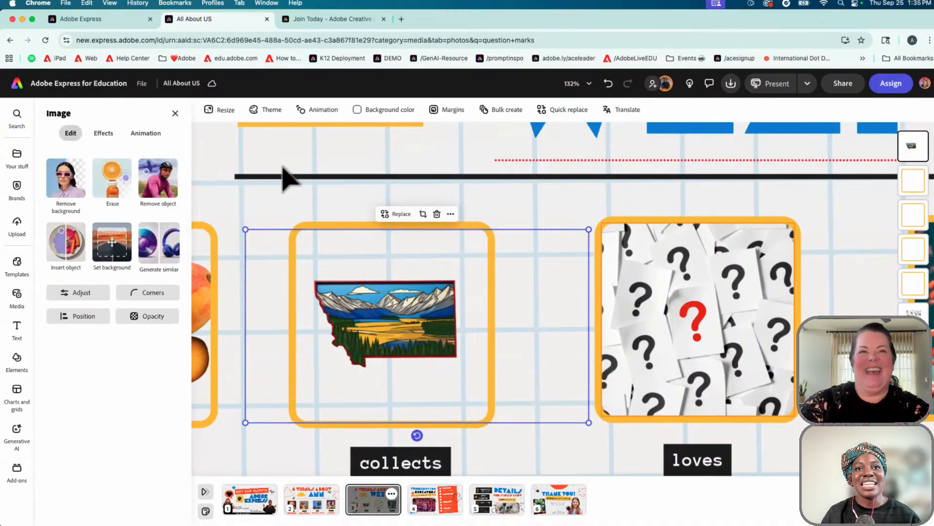
pyautogui.scroll(-5, 745, 277)
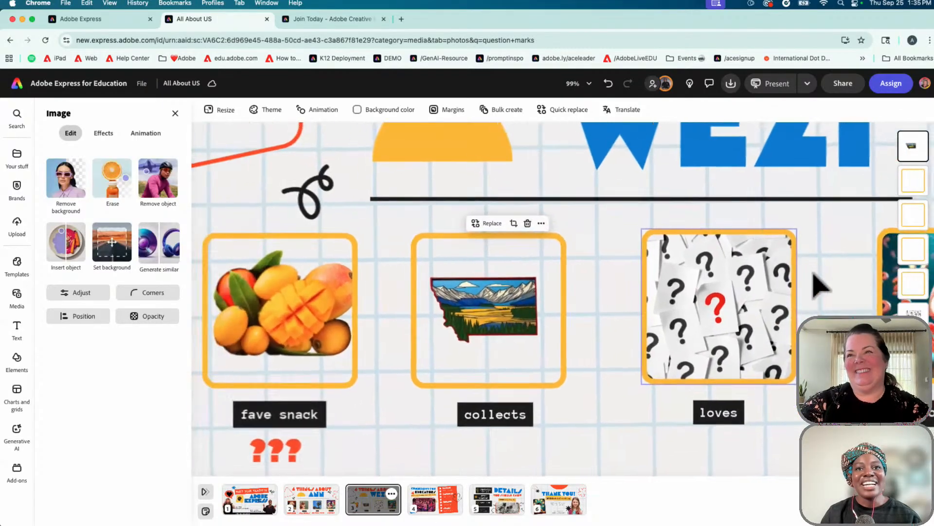
pyautogui.scroll(-2, 584, 410)
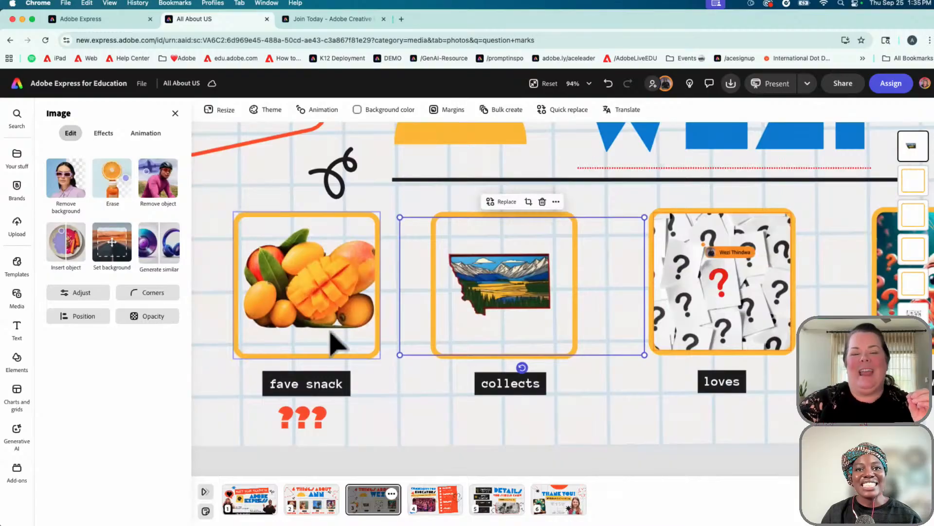
# Replace the ??? text under 'fave snack' with MANGOES, then tilt, enlarge and position the label
pyautogui.click(309, 428)
pyautogui.doubleClick(305, 417)
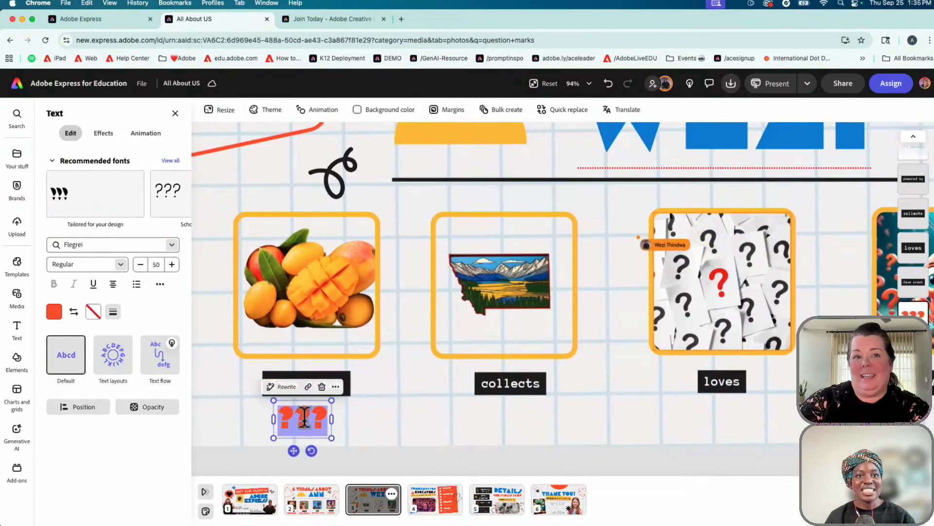
pyautogui.write('MANGOES')
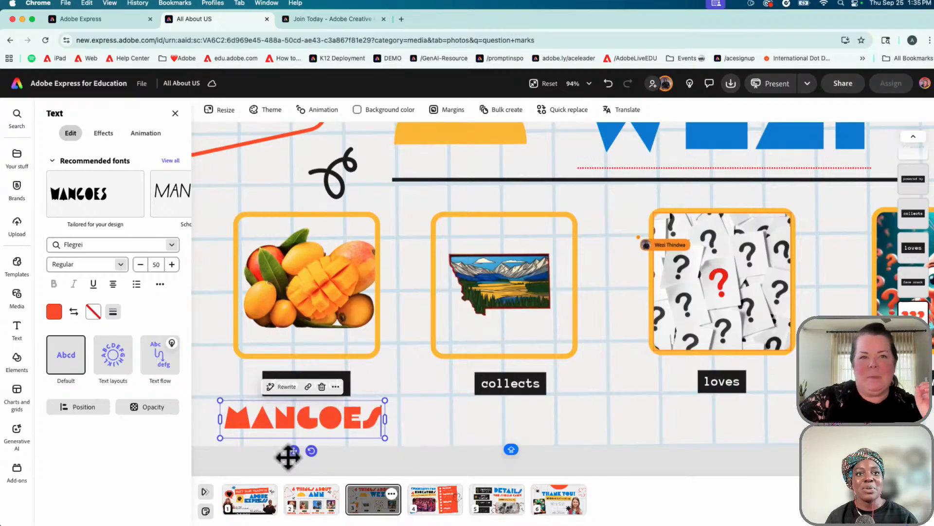
pyautogui.moveTo(312, 450); pyautogui.dragTo(324, 475)
pyautogui.moveTo(385, 400)
pyautogui.mouseDown()
pyautogui.moveTo(371, 402)
pyautogui.moveTo(388, 399)
pyautogui.mouseUp()
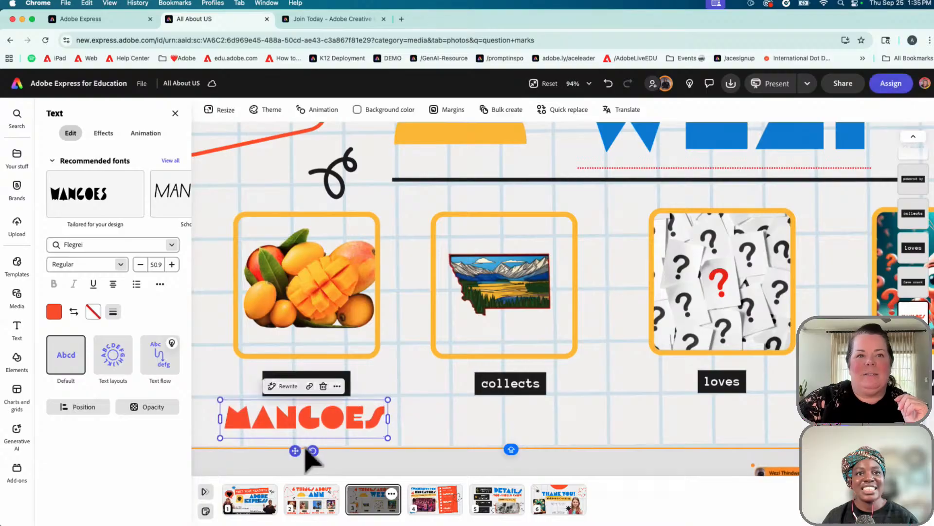
pyautogui.moveTo(295, 451); pyautogui.dragTo(297, 451)
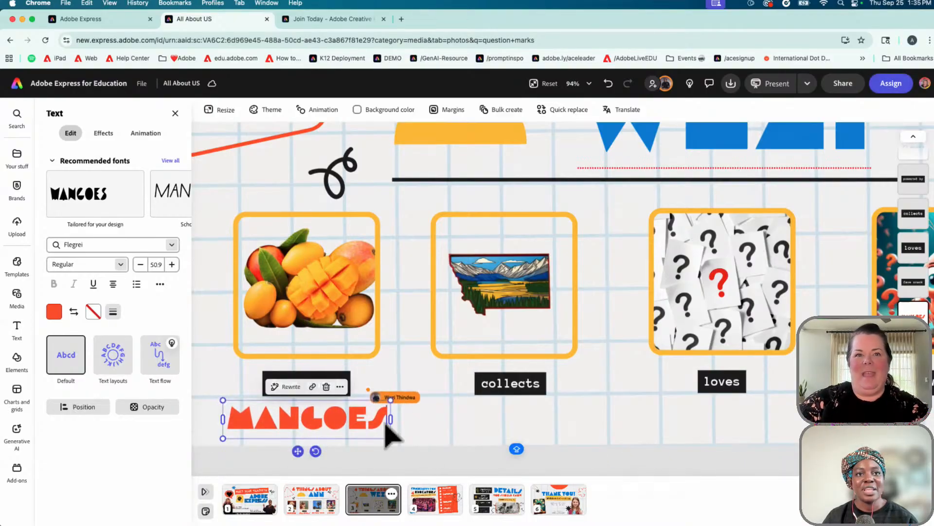
# Duplicate the MANGOES label, place the copy under 'collects' and retype it as MAGNETS
pyautogui.click(340, 387)
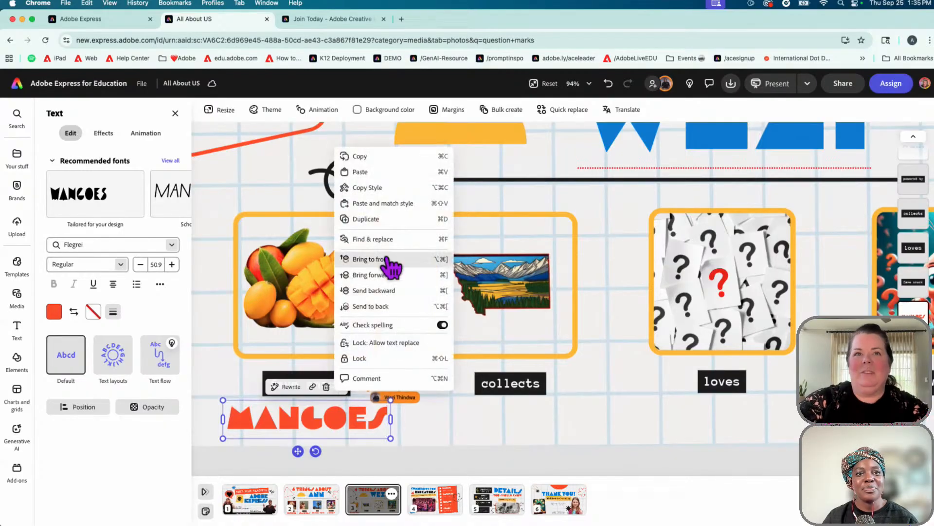
pyautogui.click(377, 225)
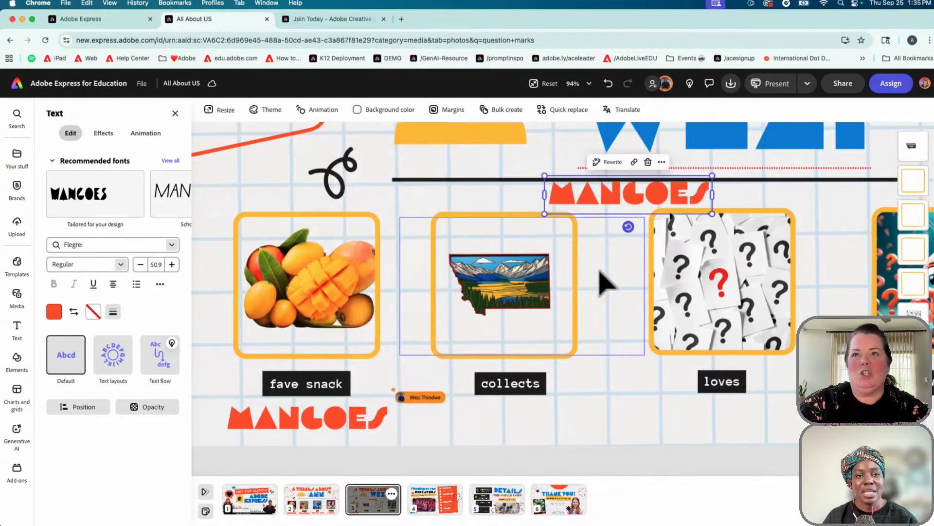
pyautogui.moveTo(630, 206); pyautogui.dragTo(504, 421)
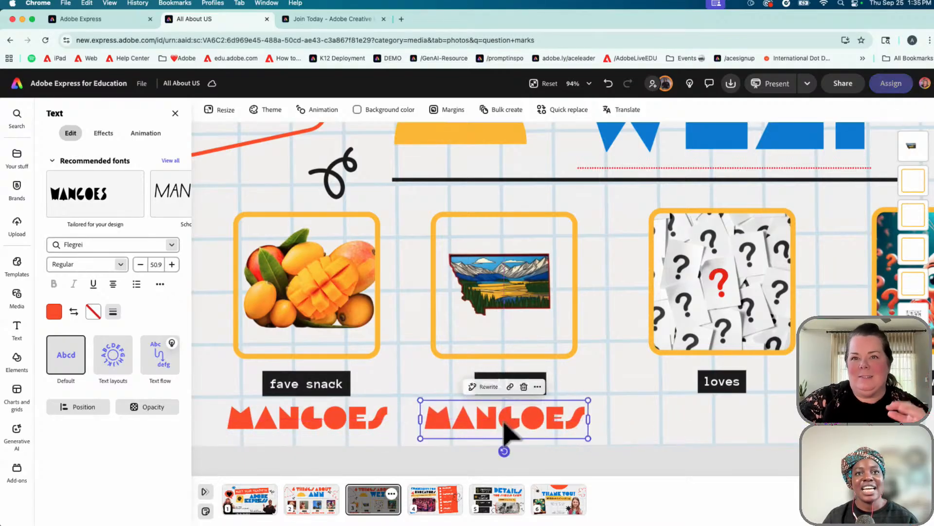
pyautogui.doubleClick(497, 424)
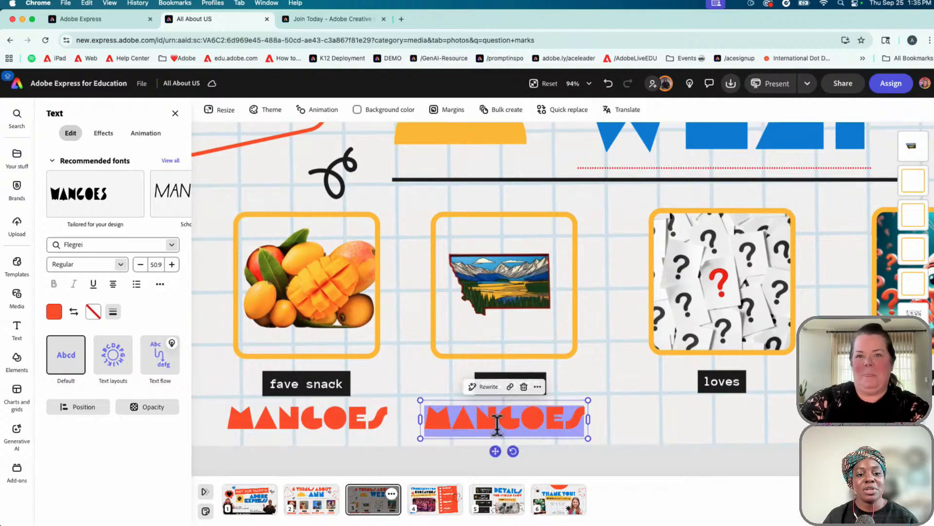
pyautogui.write('MAGNETS')
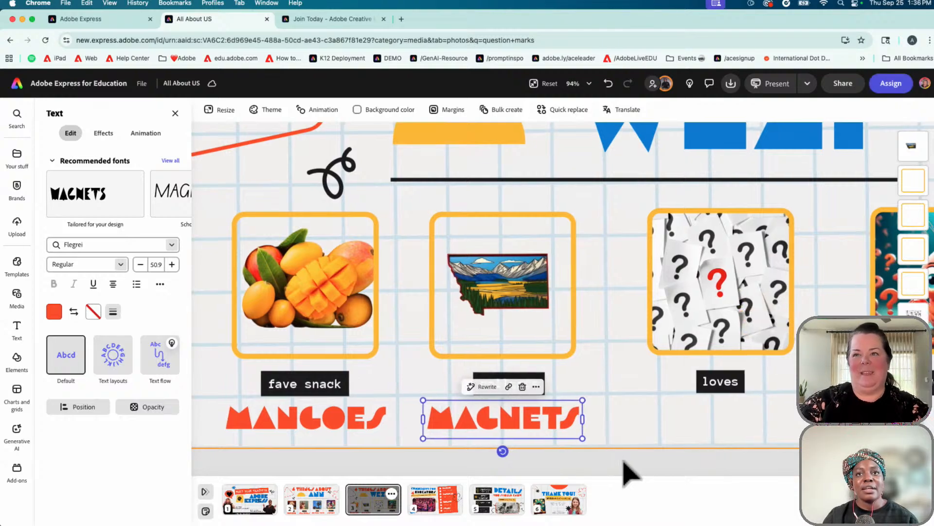
pyautogui.hscroll(5, 628, 472)
pyautogui.hscroll(2, 630, 471)
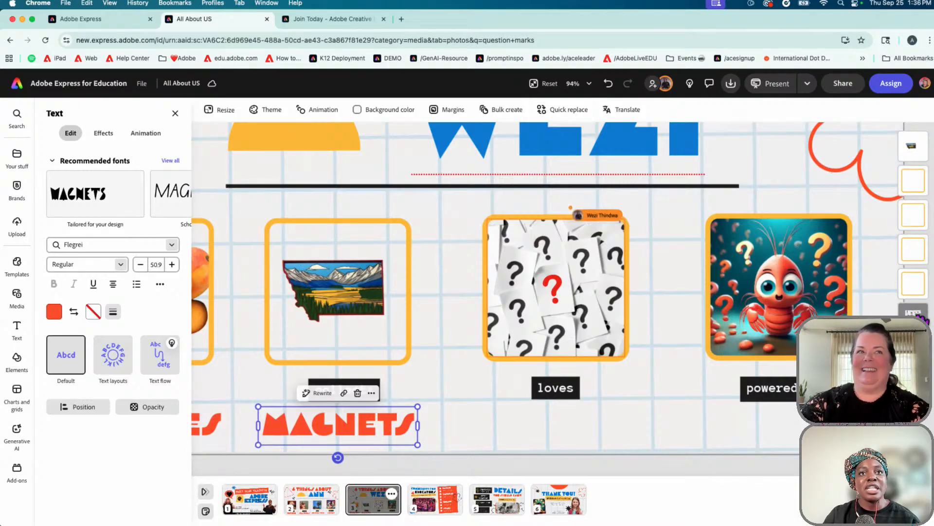
# Replace the question-mark image above 'loves' with the family front-door picture, then select the MAGNETS label
pyautogui.click(917, 312)
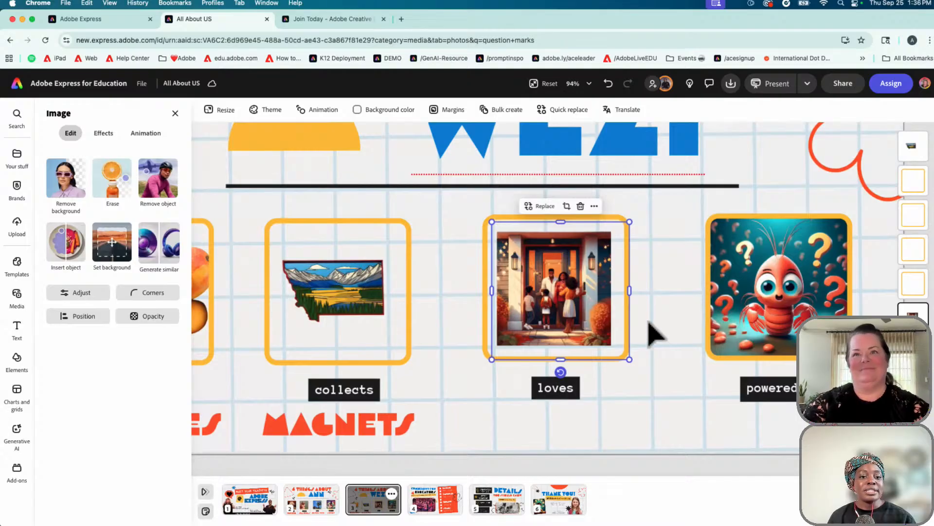
pyautogui.scroll(2, 655, 333)
pyautogui.scroll(5, 654, 333)
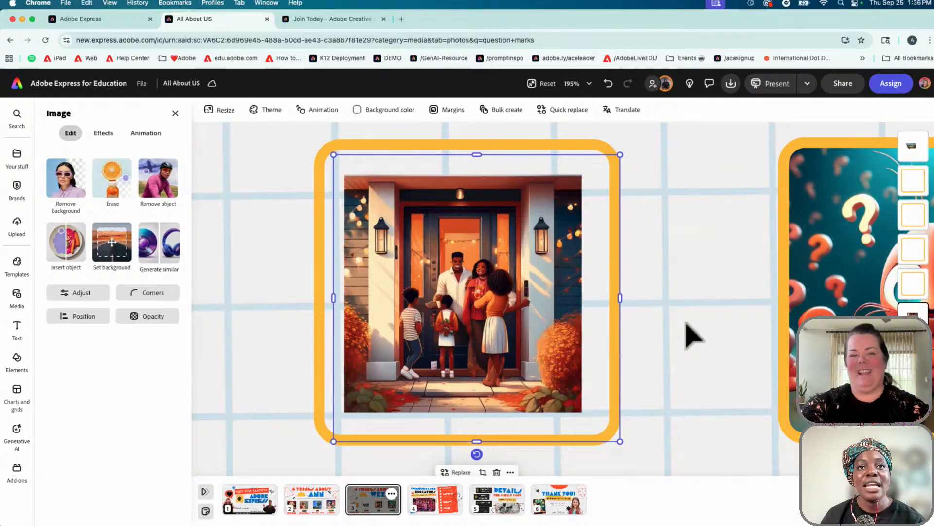
pyautogui.scroll(-5, 694, 336)
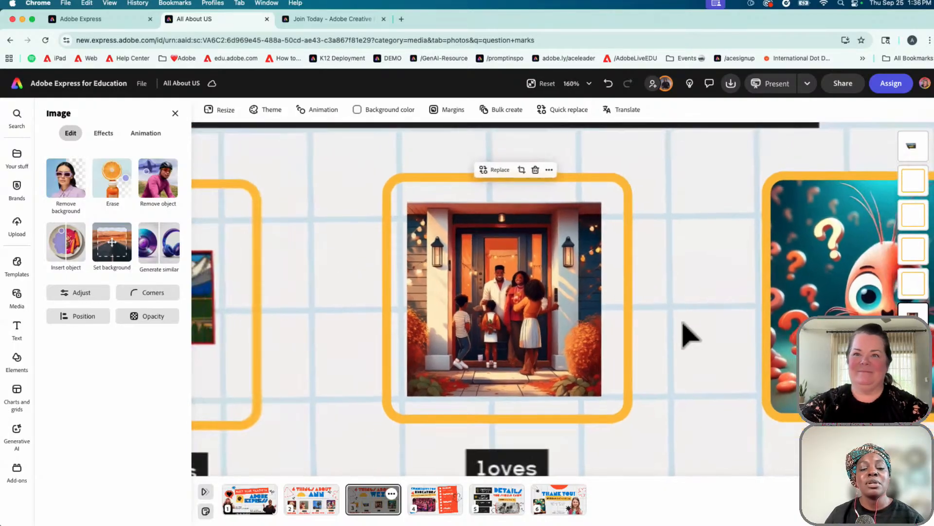
pyautogui.scroll(-5, 691, 335)
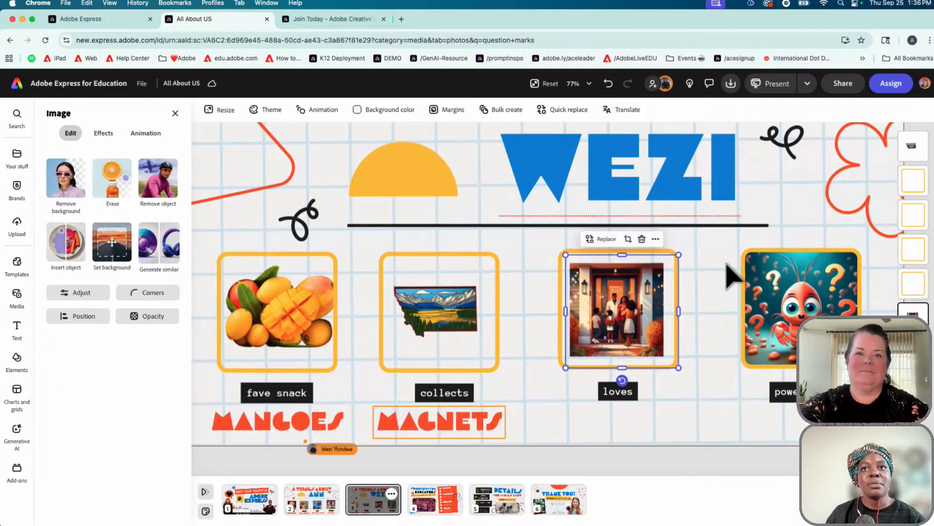
pyautogui.scroll(-5, 691, 346)
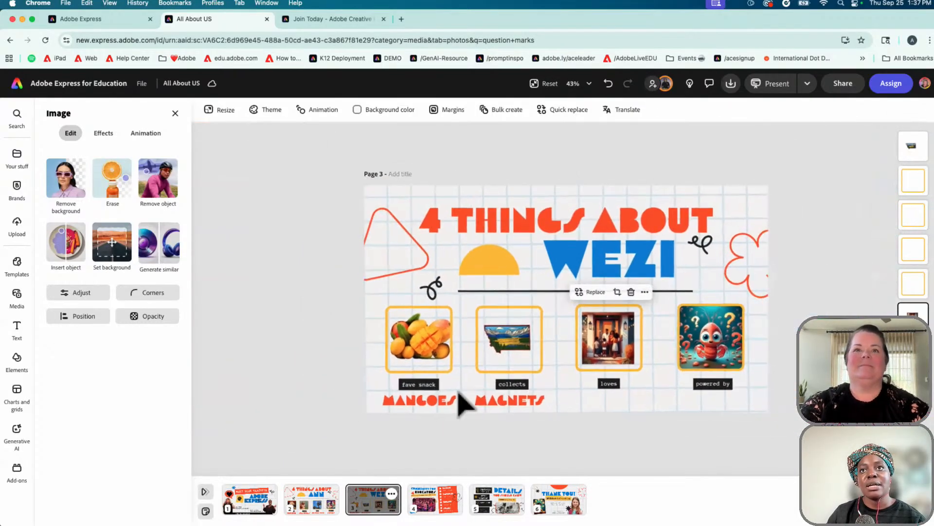
pyautogui.click(532, 407)
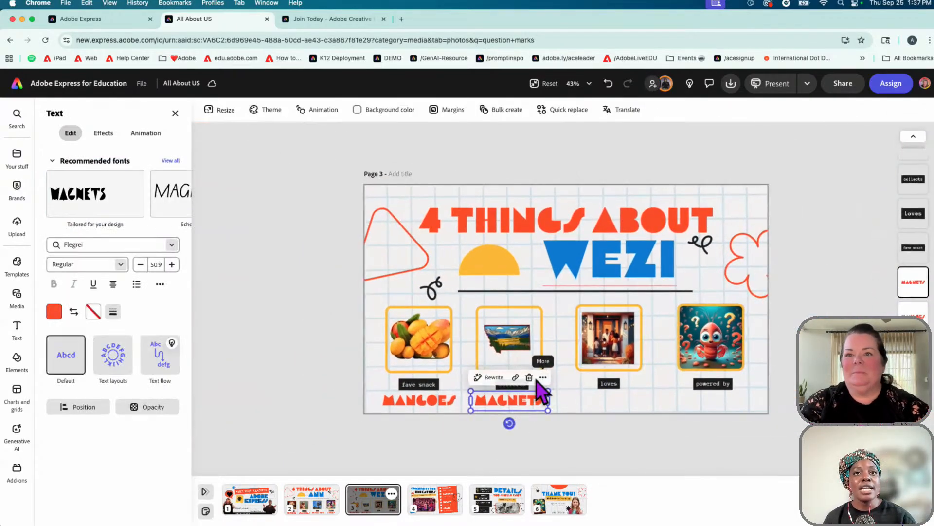
pyautogui.rightClick(538, 392)
# Duplicate the MAGNETS label, move the copy below the 'loves' picture and retype it as FAMILY TIME
pyautogui.click(569, 210)
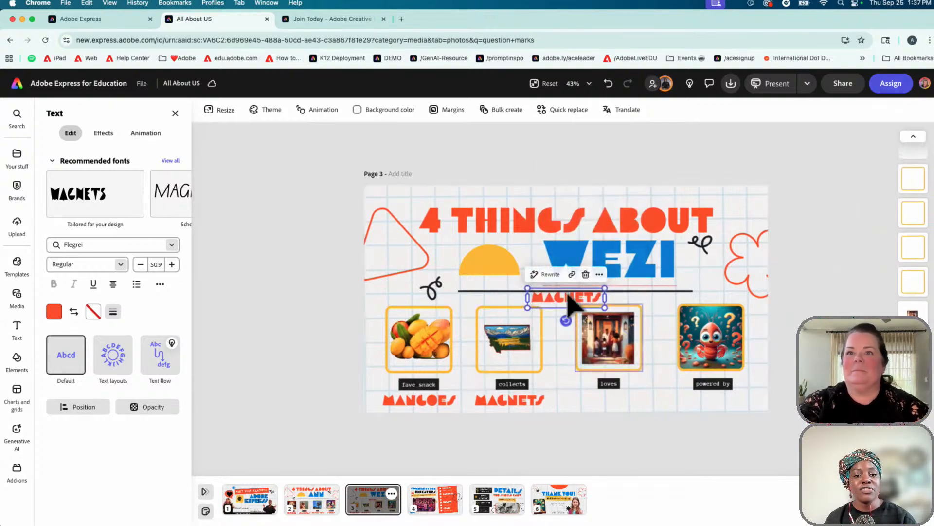
pyautogui.moveTo(564, 298); pyautogui.dragTo(607, 402)
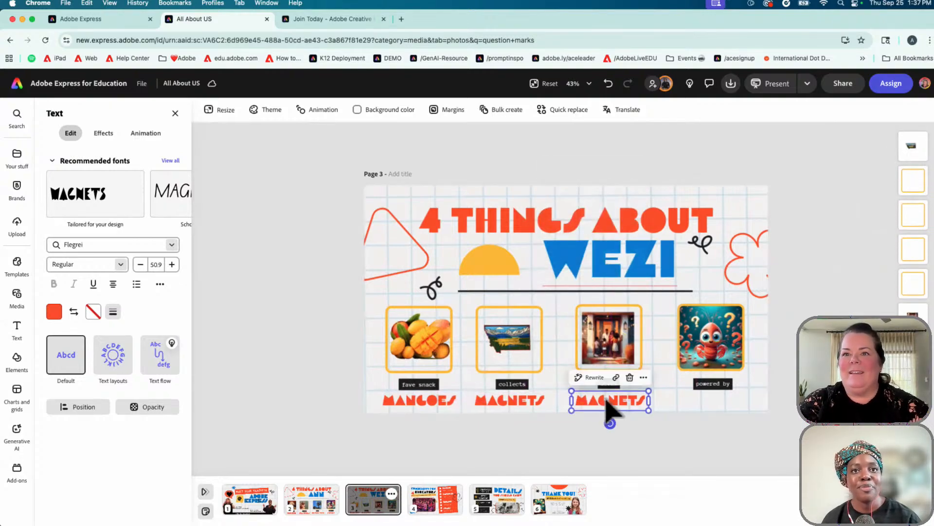
pyautogui.write('FAMILY TIME')
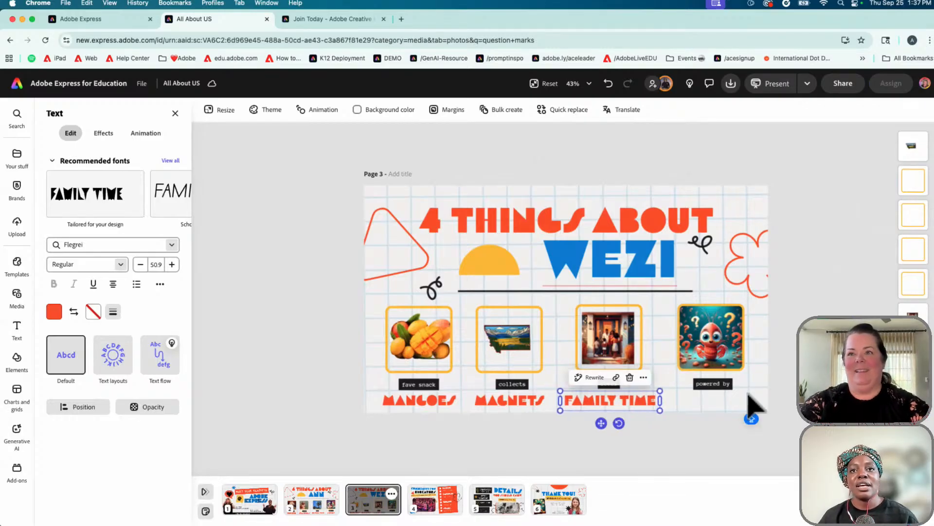
pyautogui.scroll(5, 745, 396)
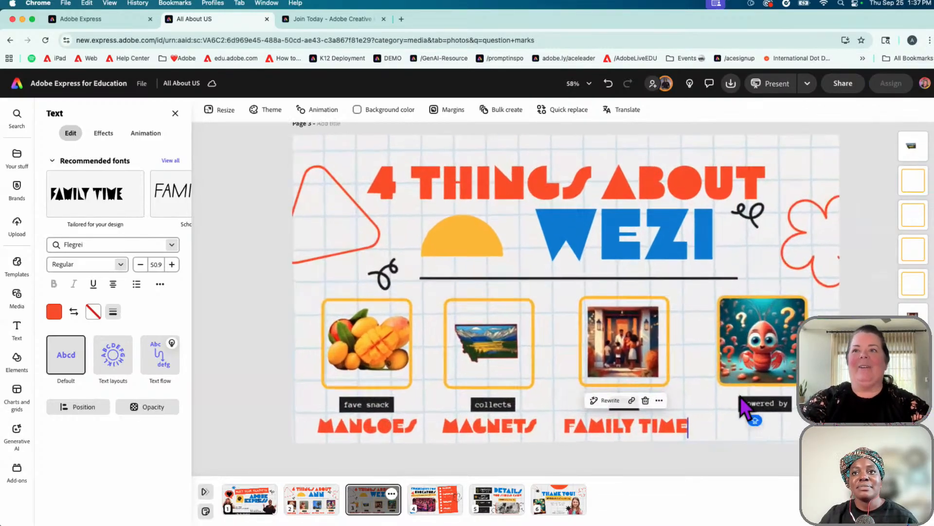
pyautogui.scroll(-2, 745, 409)
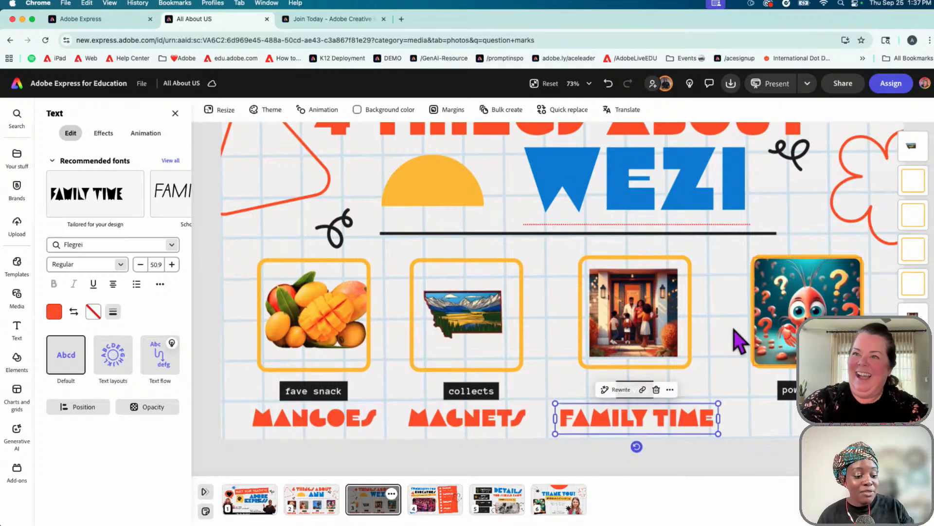
pyautogui.scroll(5, 739, 342)
pyautogui.hscroll(5, 737, 341)
pyautogui.scroll(-2, 737, 341)
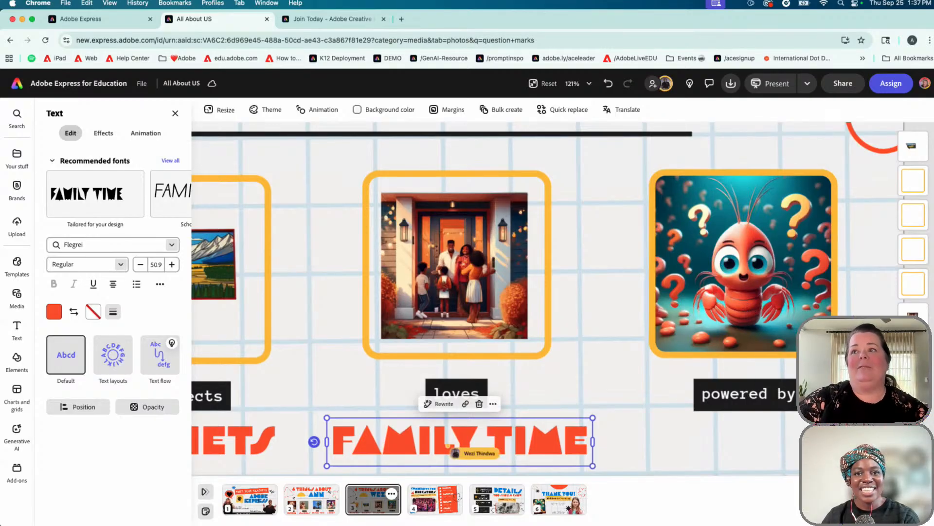
# View the shrimp image's Generate image prompt, then check the grid background's Locked Image settings
pyautogui.click(799, 304)
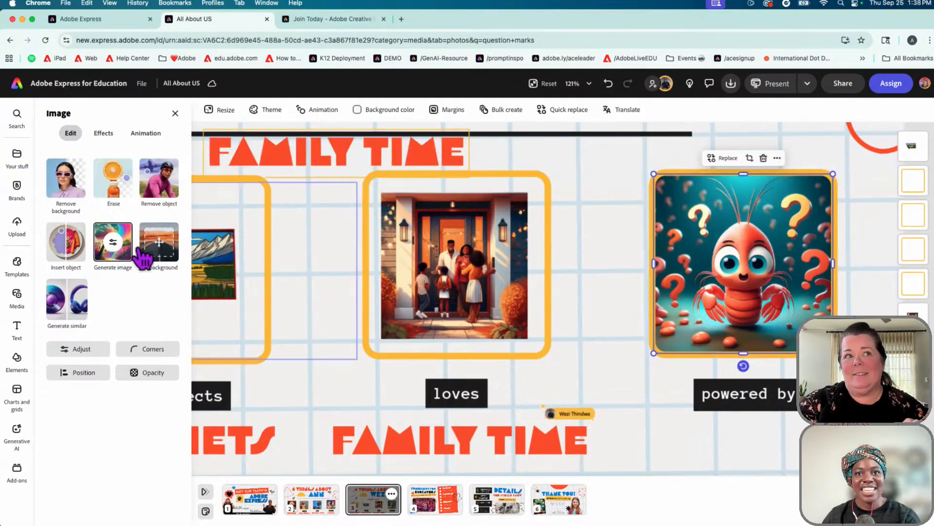
pyautogui.click(121, 246)
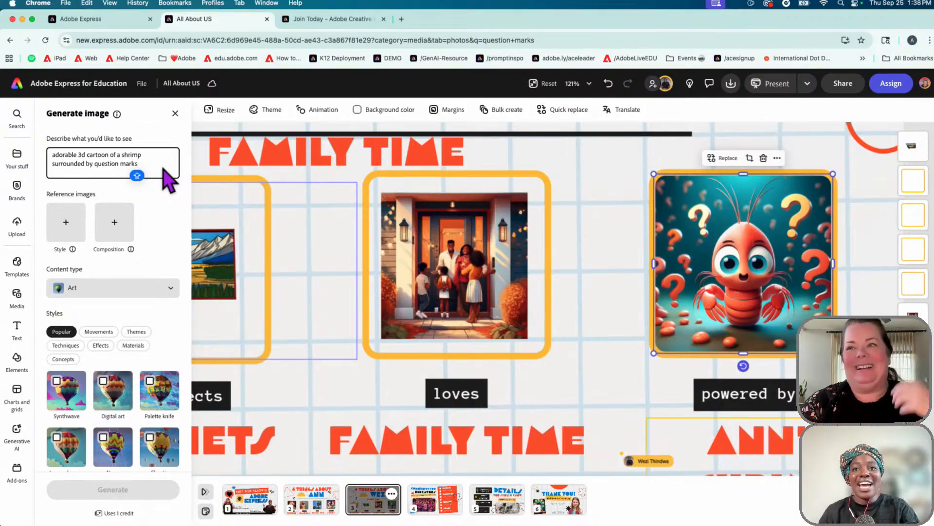
pyautogui.scroll(-1, 535, 341)
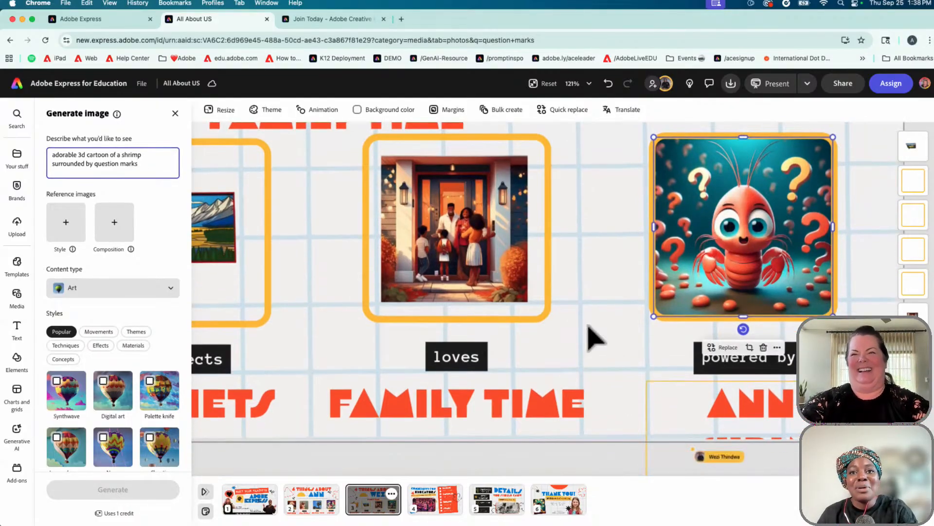
pyautogui.click(589, 274)
pyautogui.scroll(-5, 592, 277)
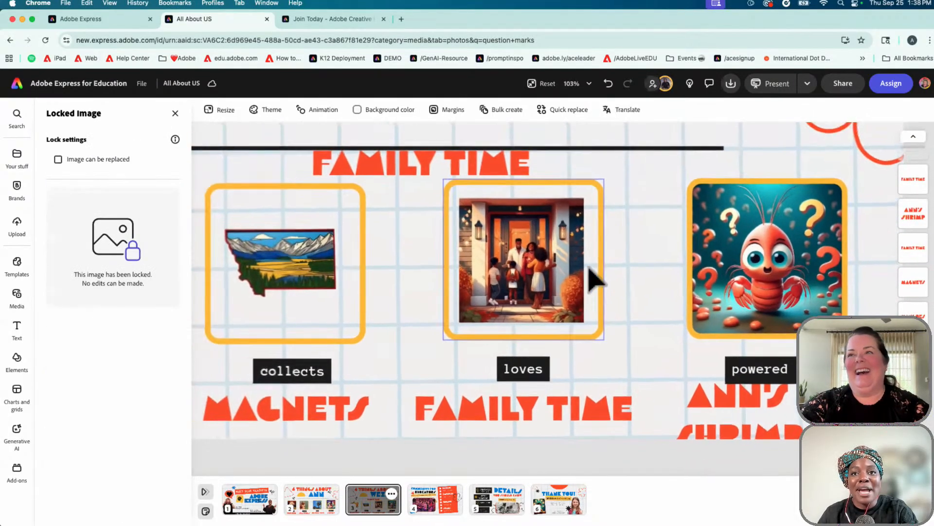
# Close the Locked Image panel, zoom out to the full slide and show the Media photo library
pyautogui.scroll(1, 594, 272)
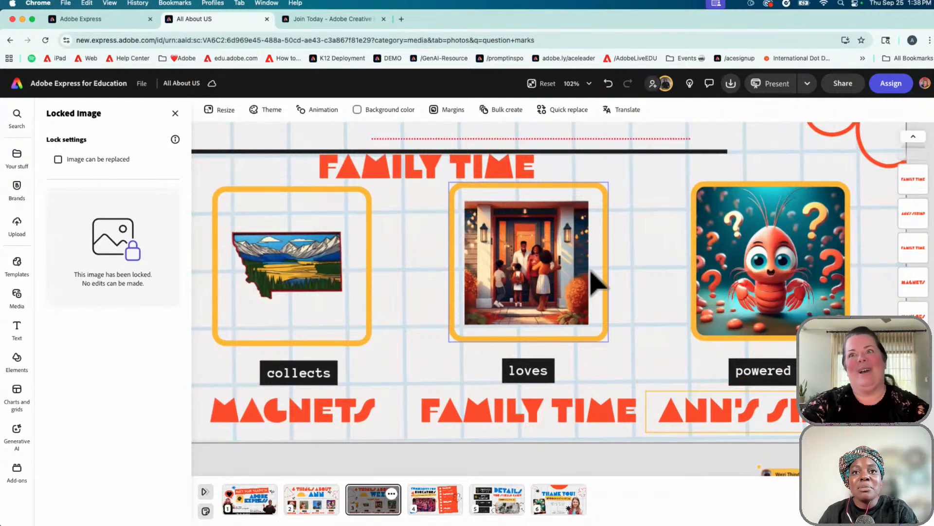
pyautogui.click(175, 114)
pyautogui.hscroll(3, 624, 293)
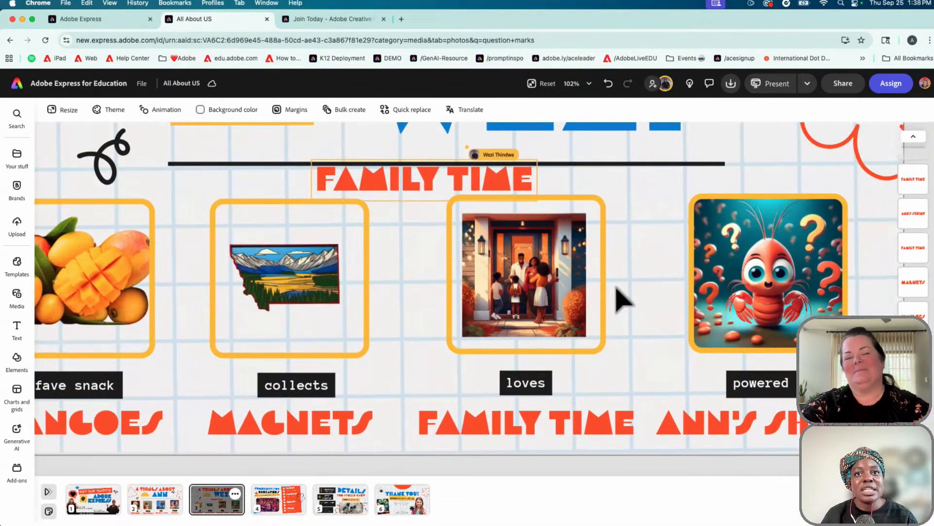
pyautogui.scroll(2, 623, 299)
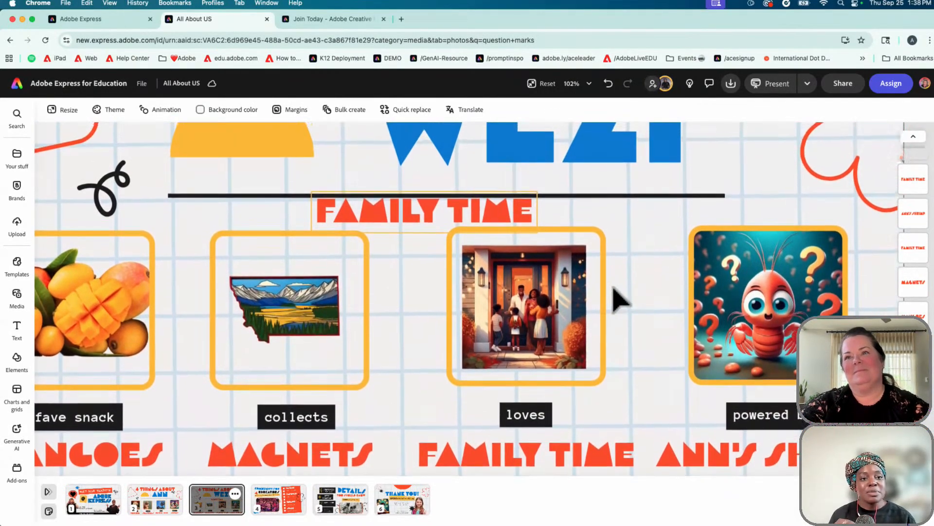
pyautogui.scroll(-5, 615, 288)
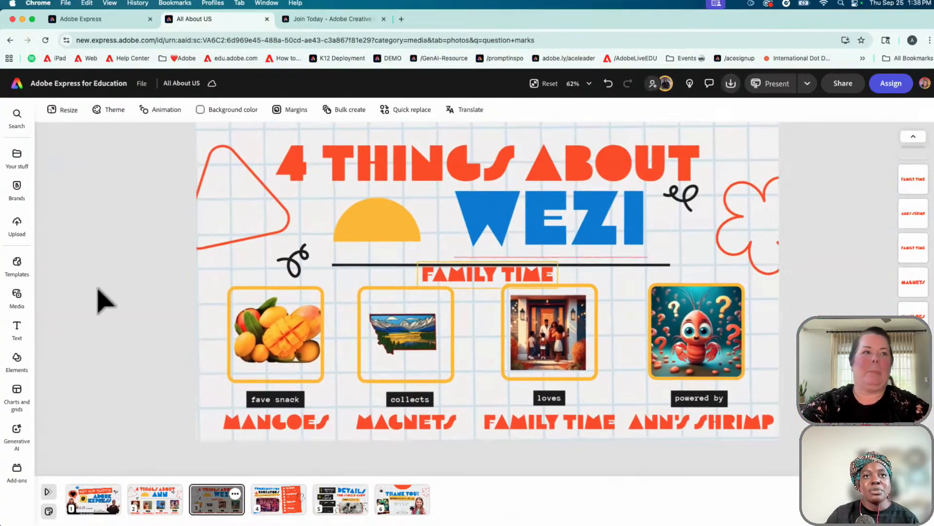
pyautogui.click(17, 294)
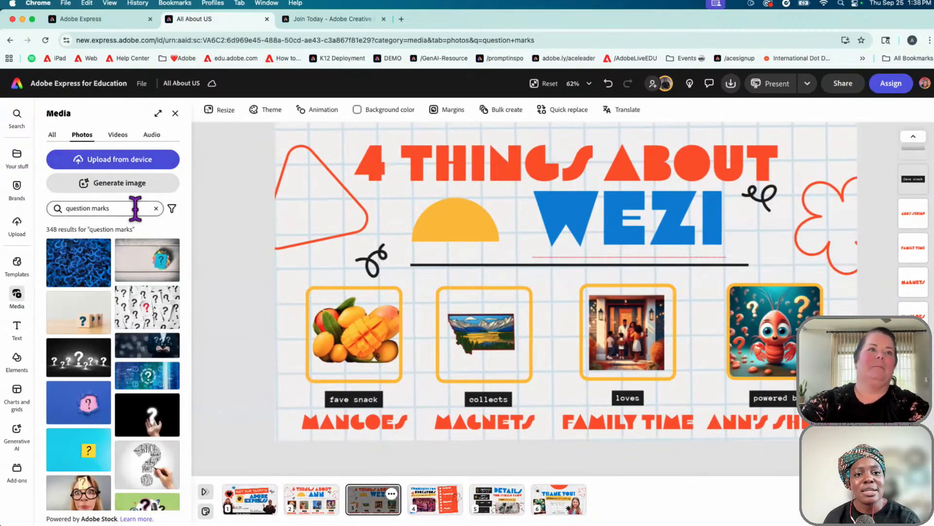
# Replace the 'question marks' photo search with a search for OCEAN
pyautogui.click(156, 208)
pyautogui.click(121, 209)
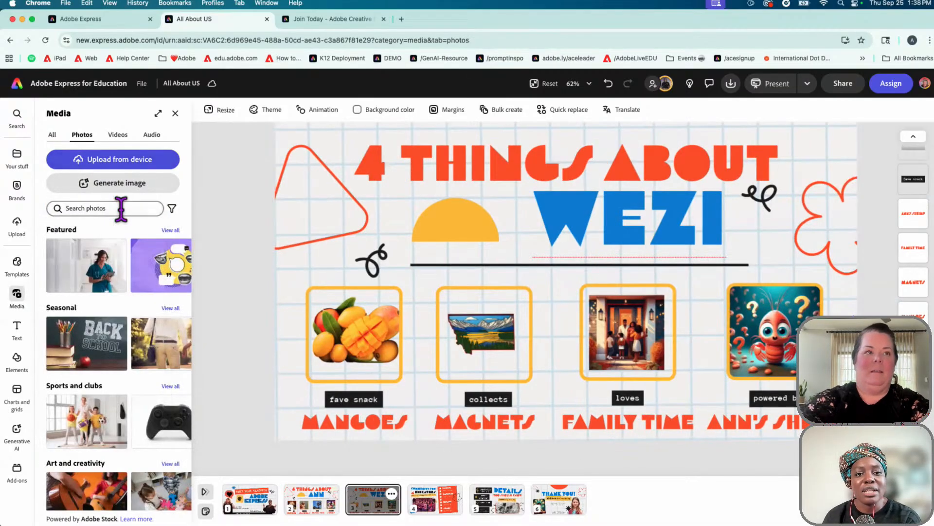
pyautogui.click(121, 209)
pyautogui.write('OCEAN')
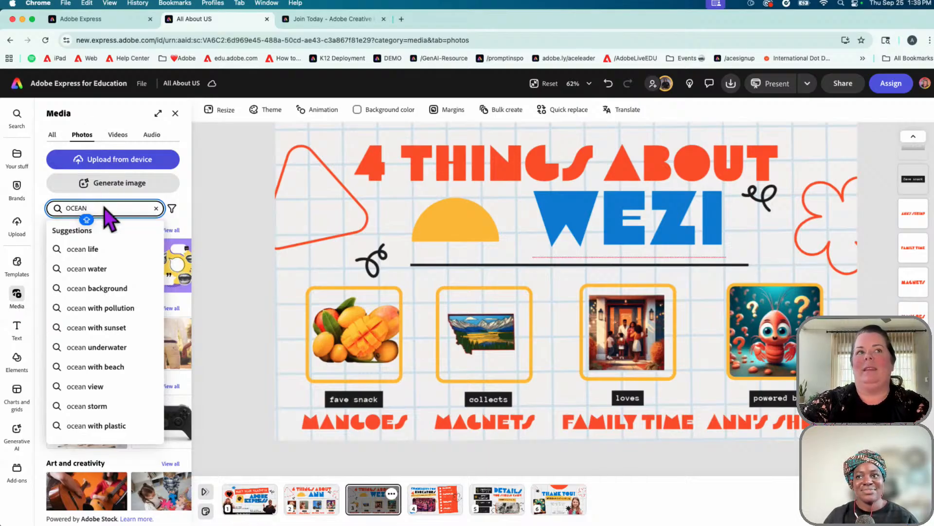
pyautogui.press('Return')
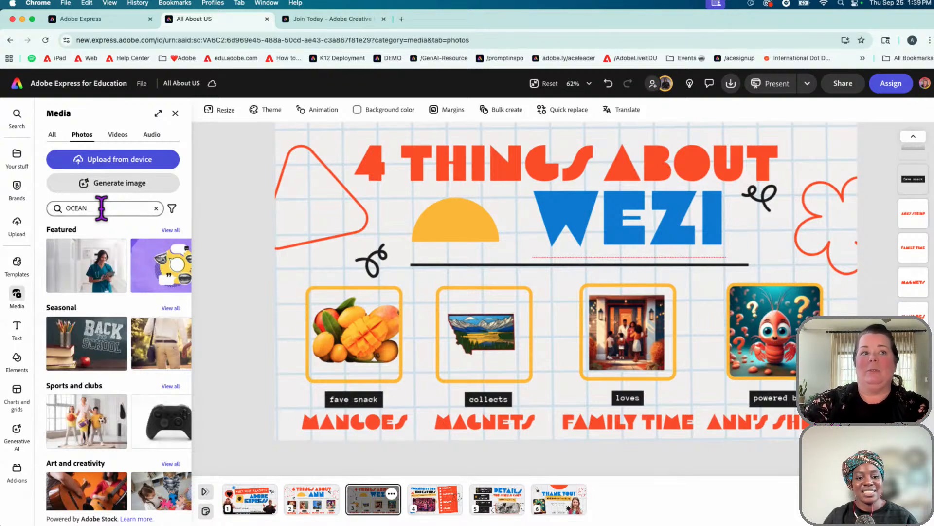
pyautogui.click(101, 208)
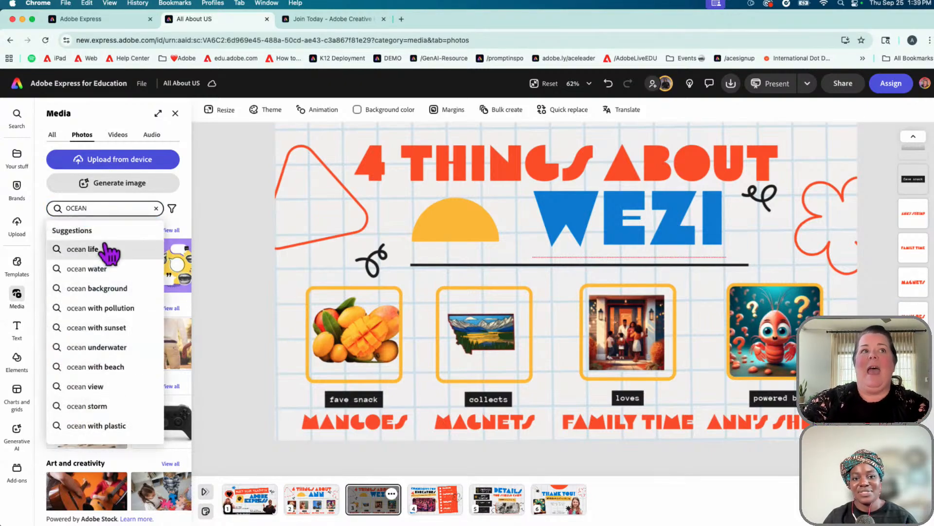
pyautogui.click(225, 251)
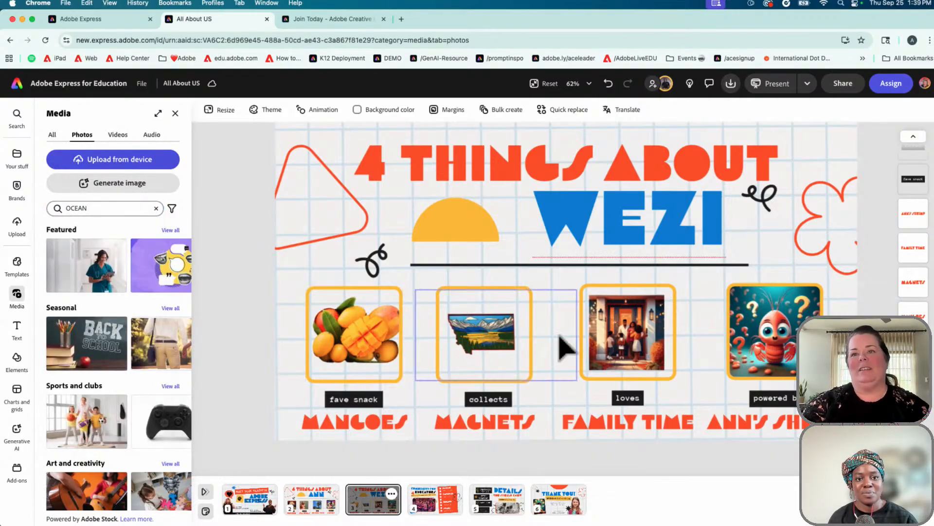
# Select the crab picture inside its orange frame and bring up the Elements icon library
pyautogui.click(767, 331)
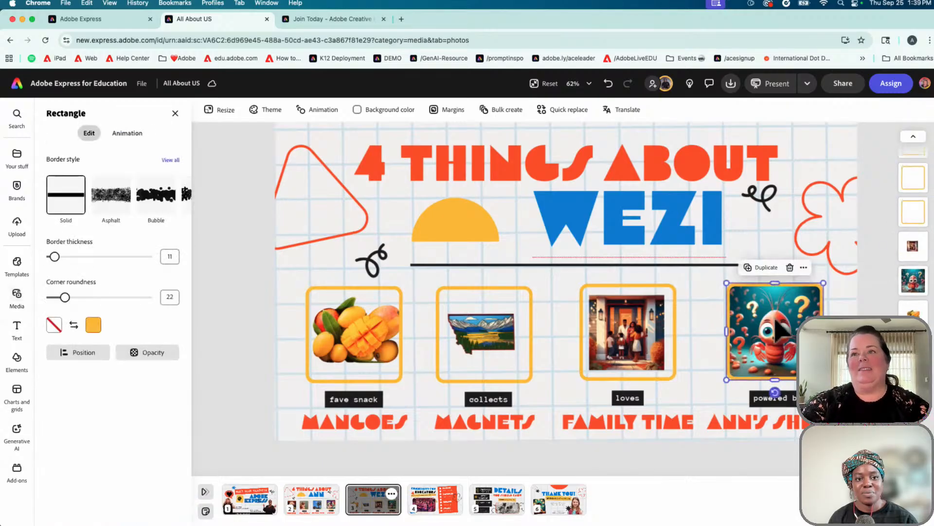
pyautogui.click(767, 331)
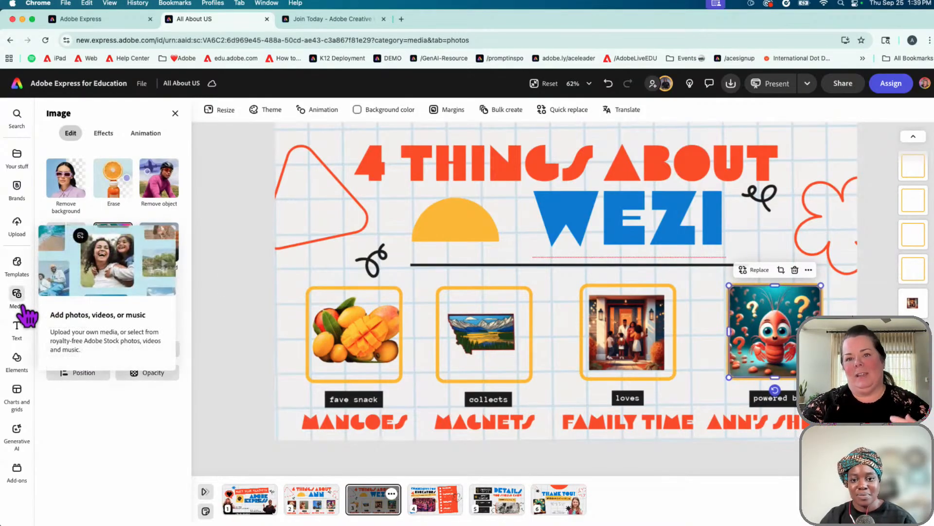
pyautogui.click(17, 360)
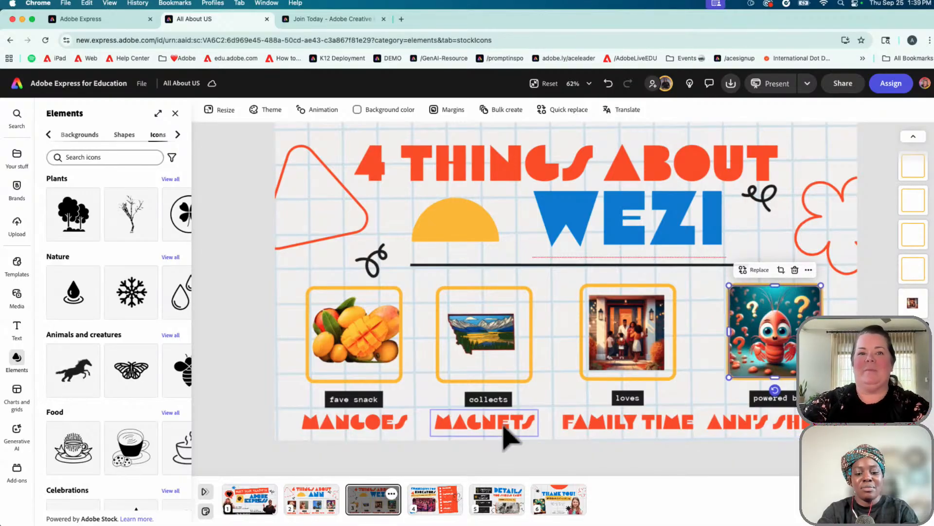
pyautogui.click(318, 507)
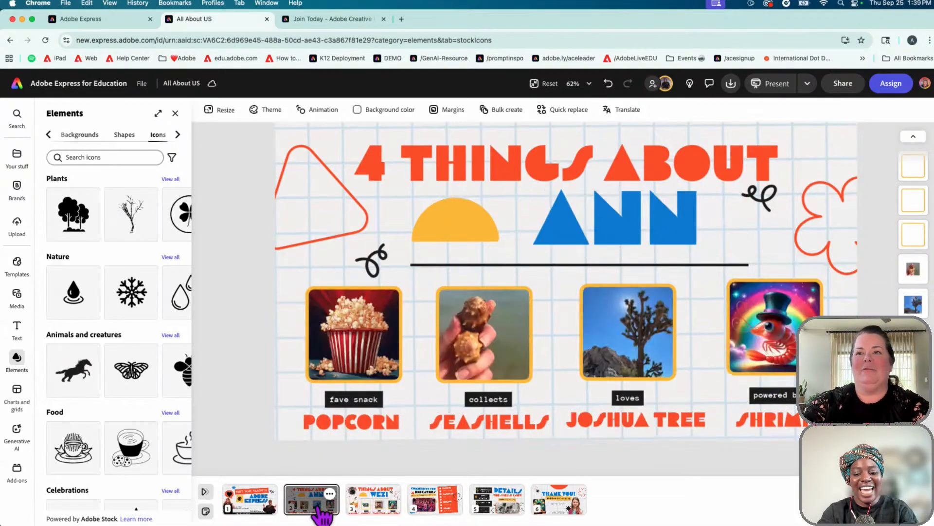
pyautogui.click(373, 509)
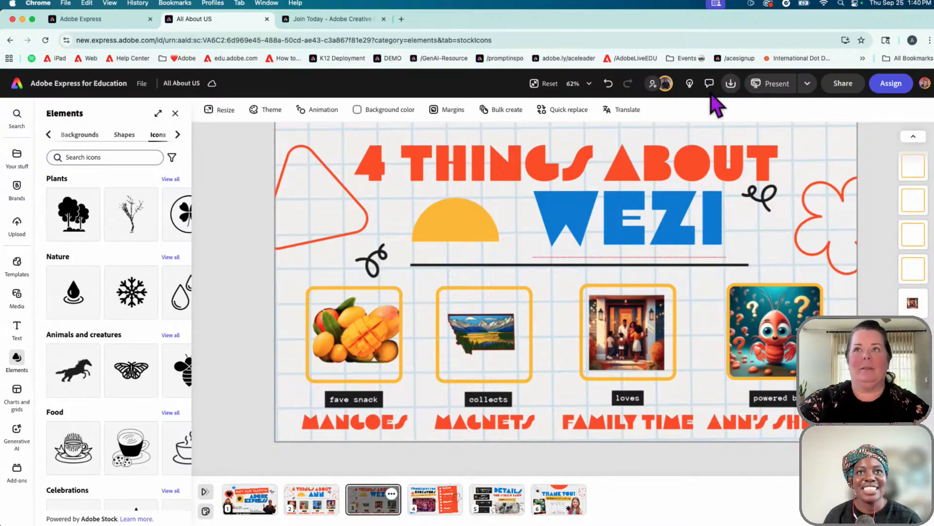
# Open the Comments panel on the design
pyautogui.scroll(5, 712, 94)
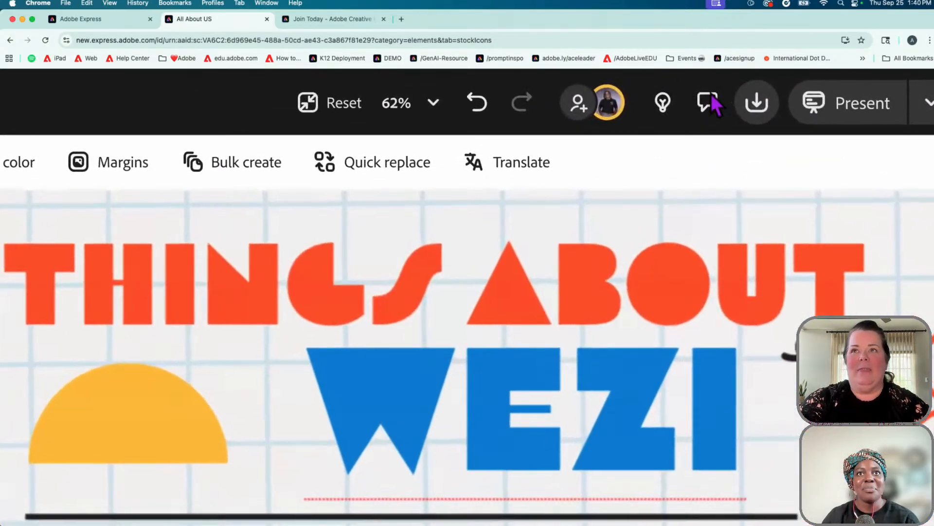
pyautogui.scroll(-3, 711, 93)
pyautogui.scroll(-2, 711, 93)
pyautogui.click(711, 87)
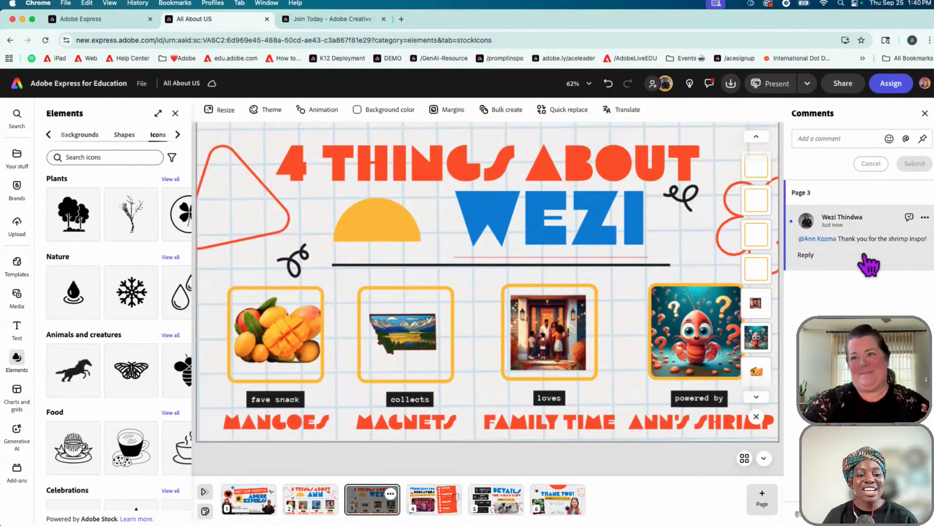
pyautogui.click(807, 256)
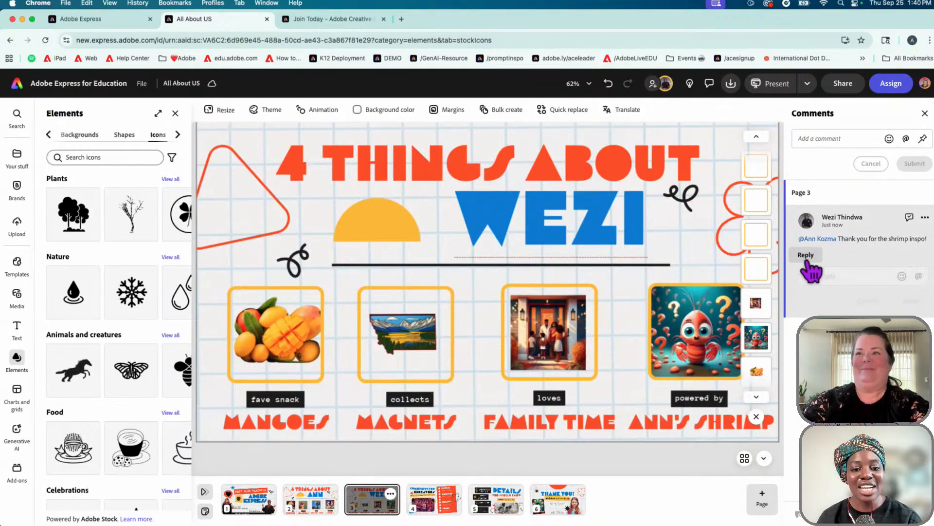
pyautogui.write('YOU')
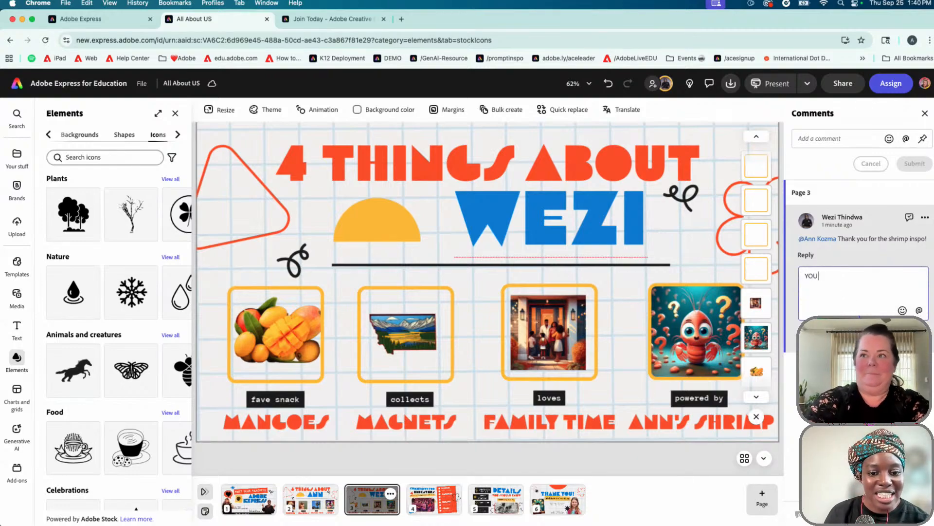
pyautogui.write(' ARE WE#')
pyautogui.press('BackSpace')
pyautogui.write('LCOME')
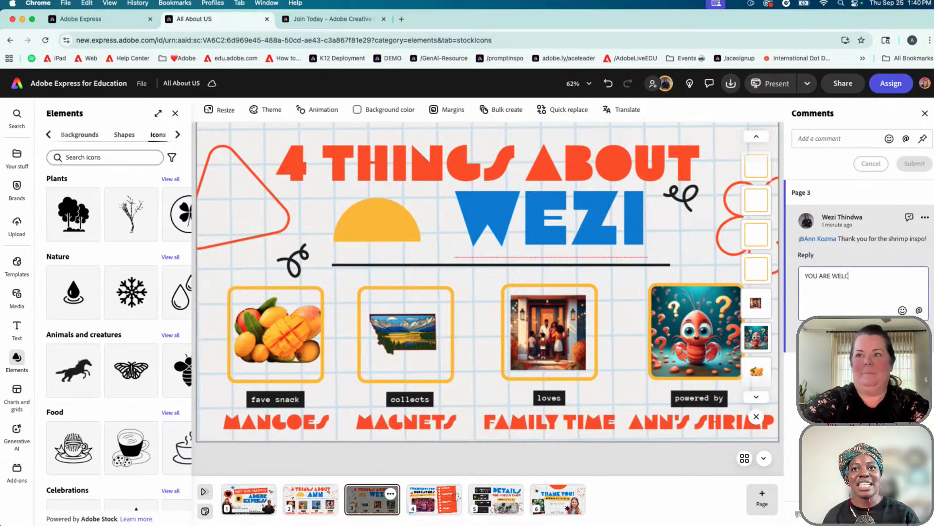
pyautogui.press('BackSpace')
pyautogui.press('BackSpace')
pyautogui.write('ME')
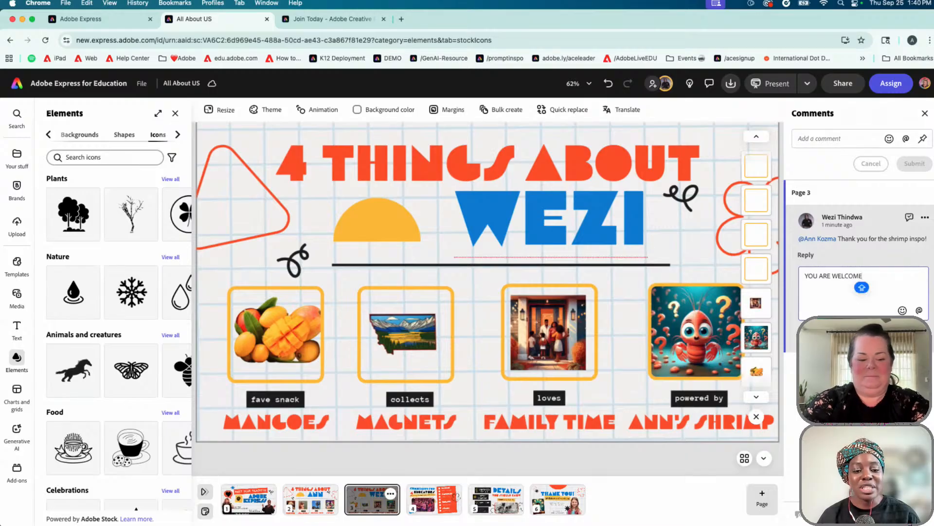
pyautogui.write('!!! @WEZI')
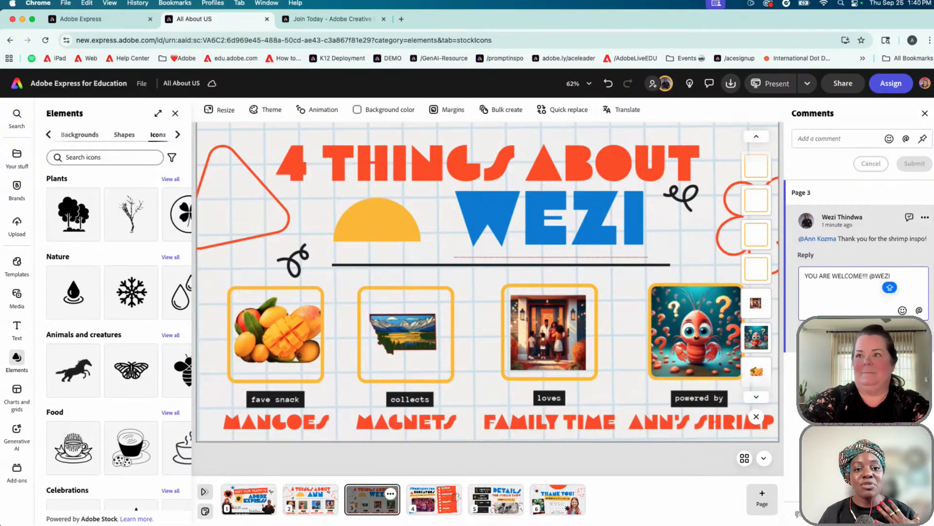
pyautogui.press('Return')
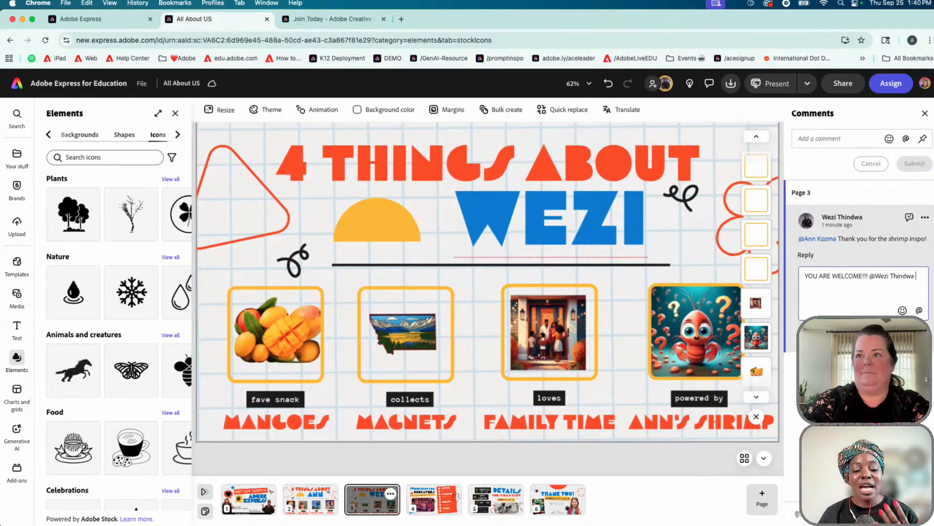
# Finish the reply with 'YOU ROCK!!' plus an emoji and post it
pyautogui.write('YOU REA')
pyautogui.press('BackSpace')
pyautogui.press('BackSpace')
pyautogui.write('OCK!!!')
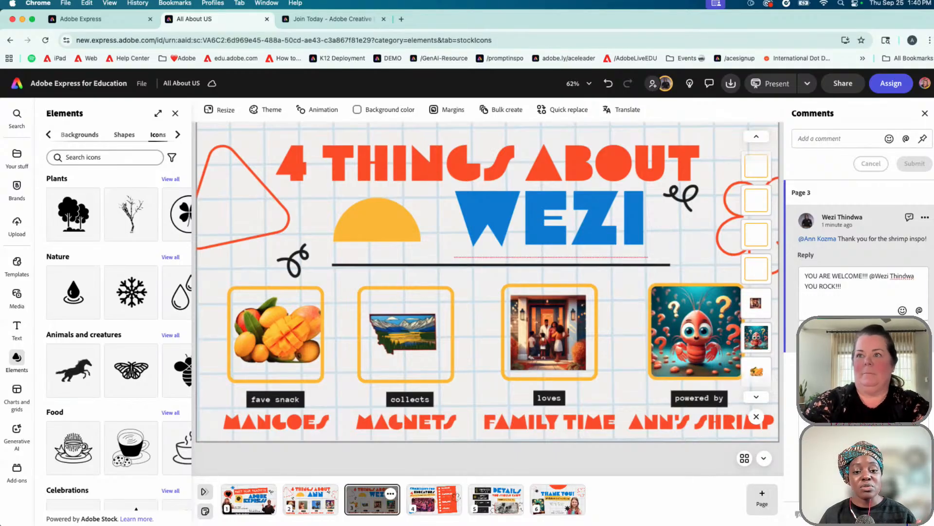
pyautogui.click(863, 379)
pyautogui.click(910, 335)
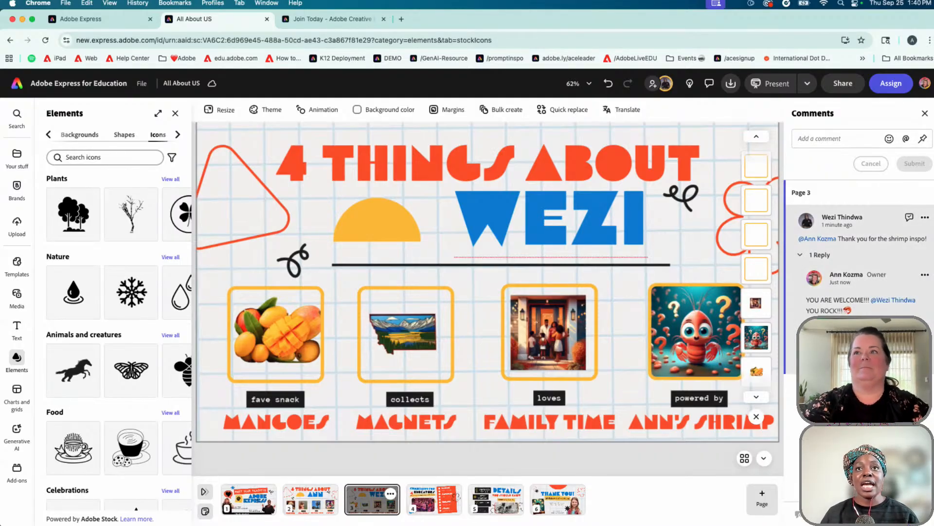
pyautogui.scroll(5, 842, 350)
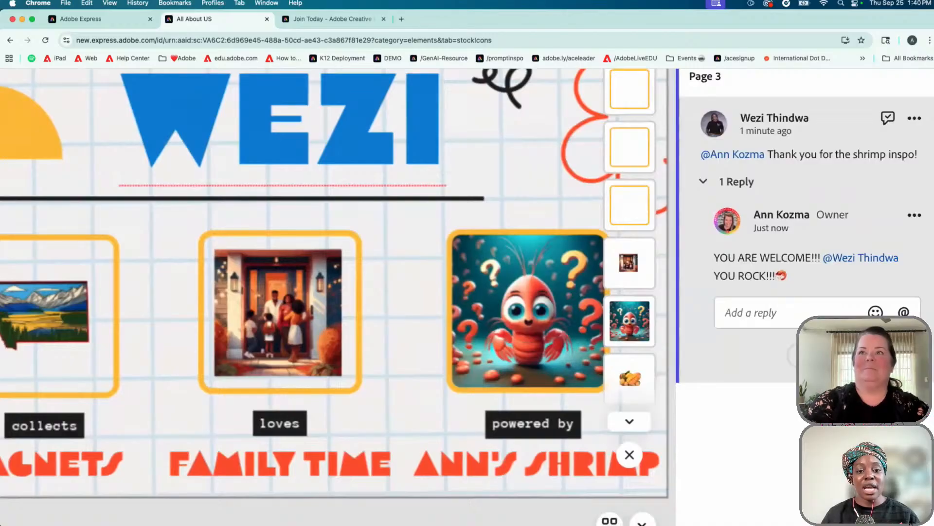
pyautogui.scroll(4, 774, 360)
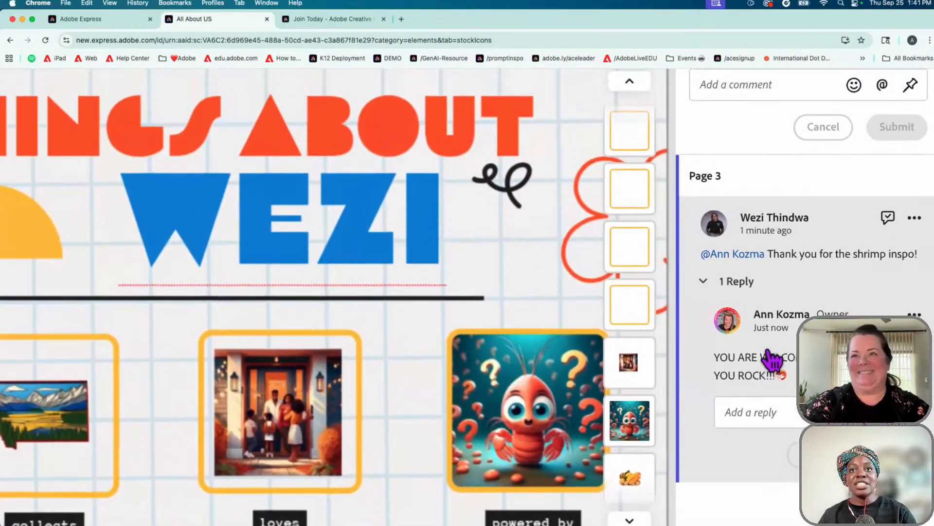
pyautogui.scroll(1, 773, 359)
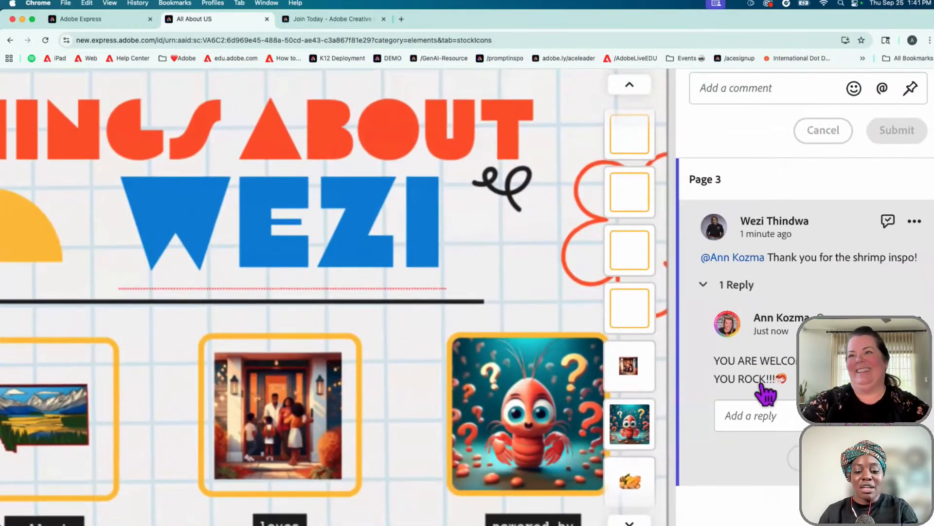
pyautogui.scroll(-3, 467, 297)
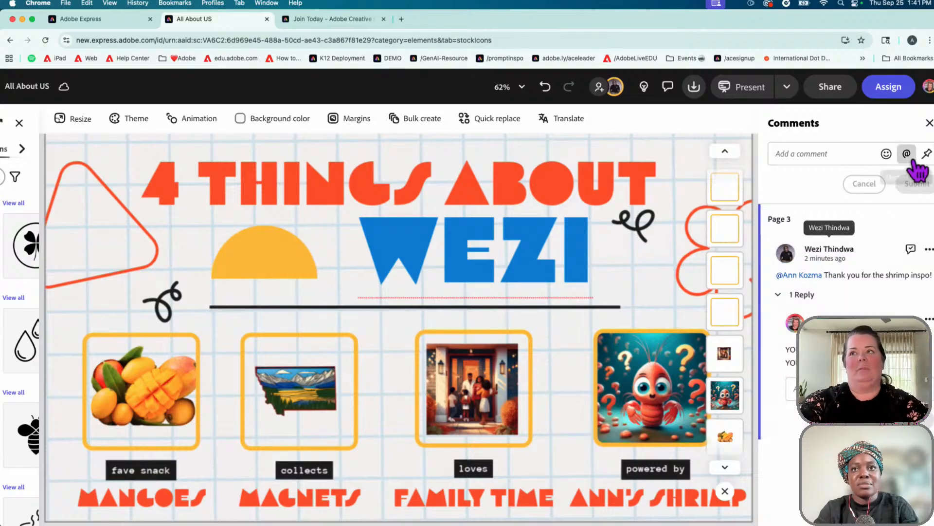
# Set the next comment to pin to a spot on the slide and zoom the canvas out
pyautogui.click(927, 155)
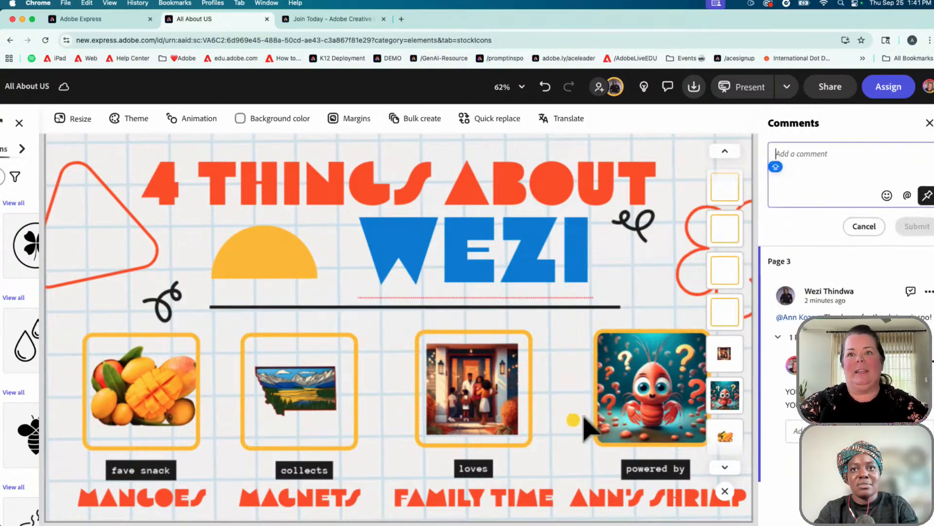
pyautogui.scroll(-3, 578, 424)
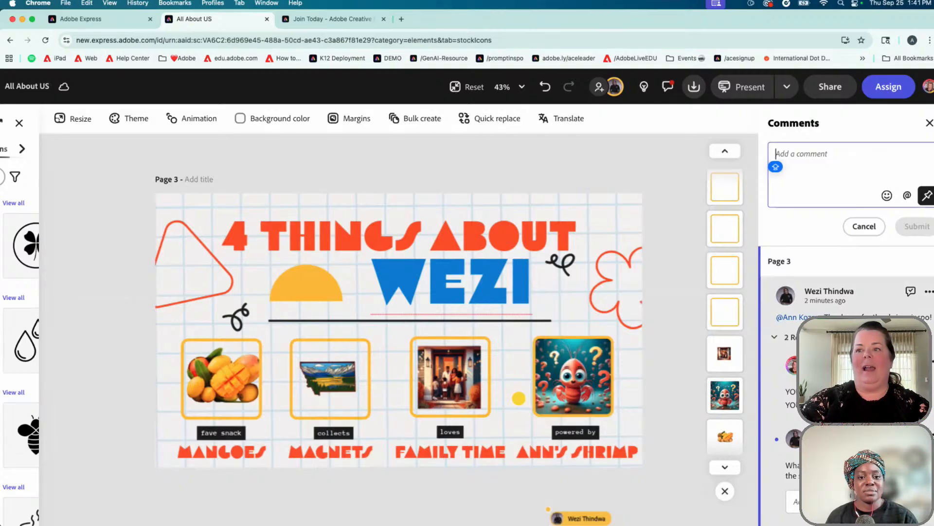
pyautogui.scroll(-2, 467, 299)
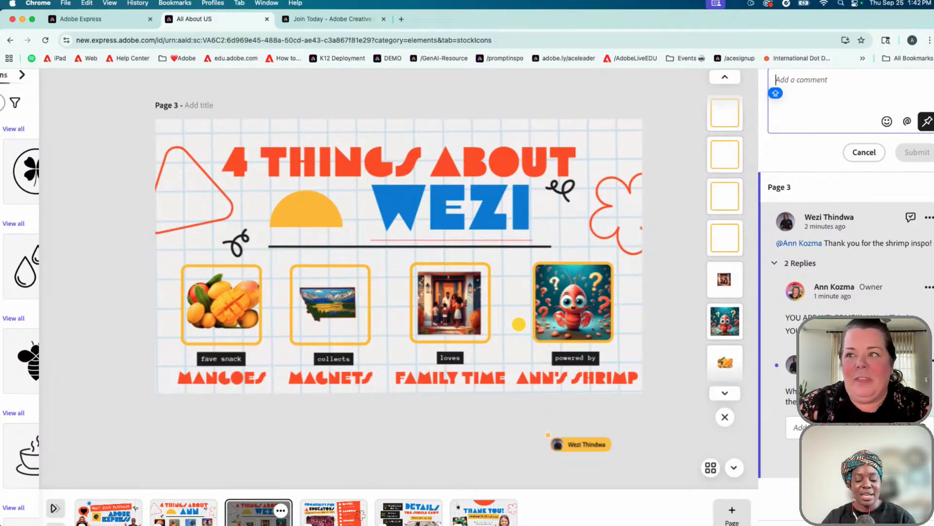
pyautogui.click(665, 370)
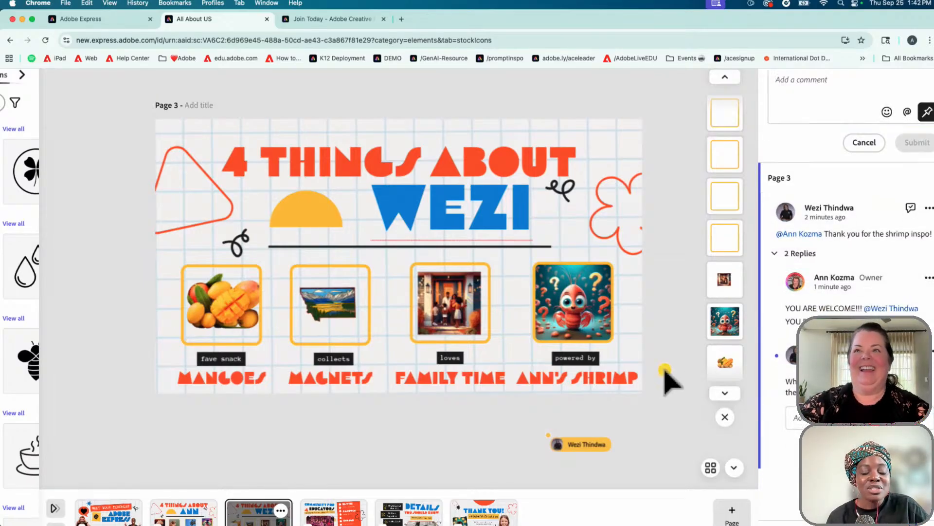
pyautogui.scroll(-2, 664, 368)
pyautogui.scroll(-2, 665, 369)
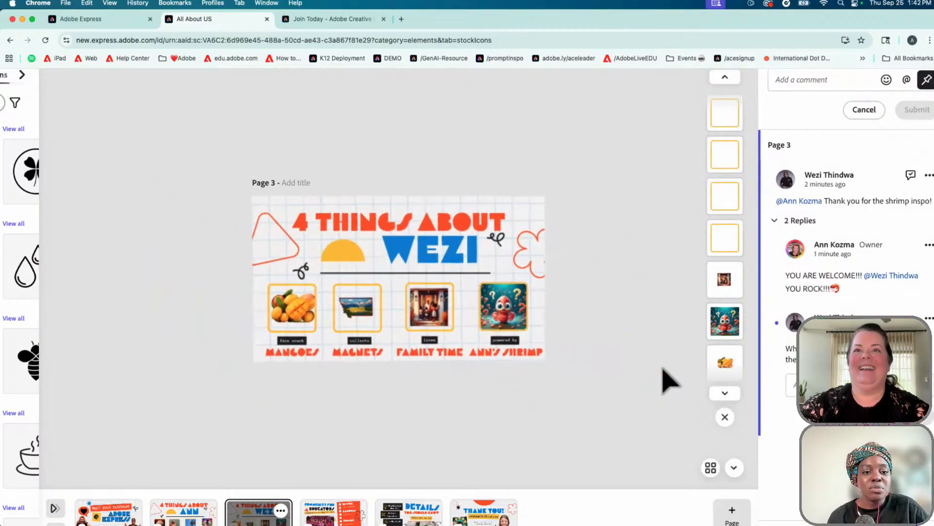
pyautogui.scroll(2, 668, 368)
pyautogui.scroll(1, 801, 384)
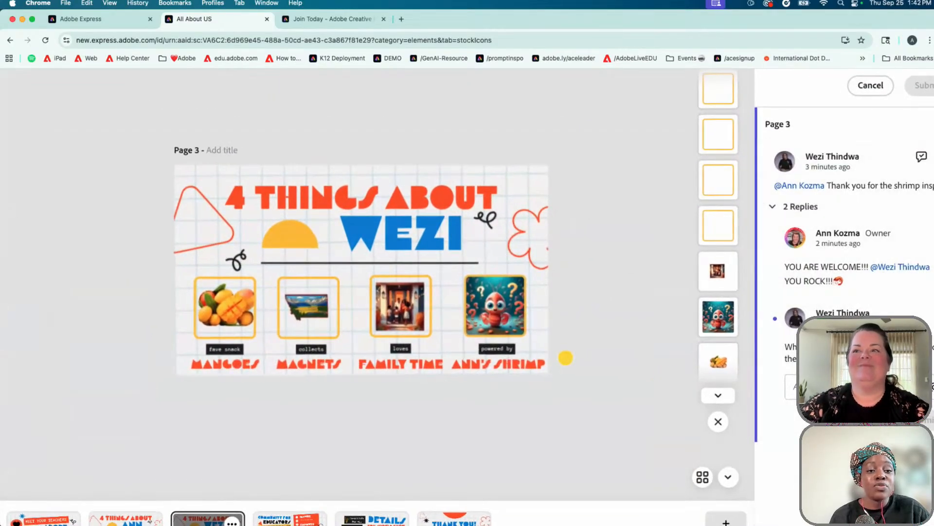
pyautogui.scroll(-1, 572, 359)
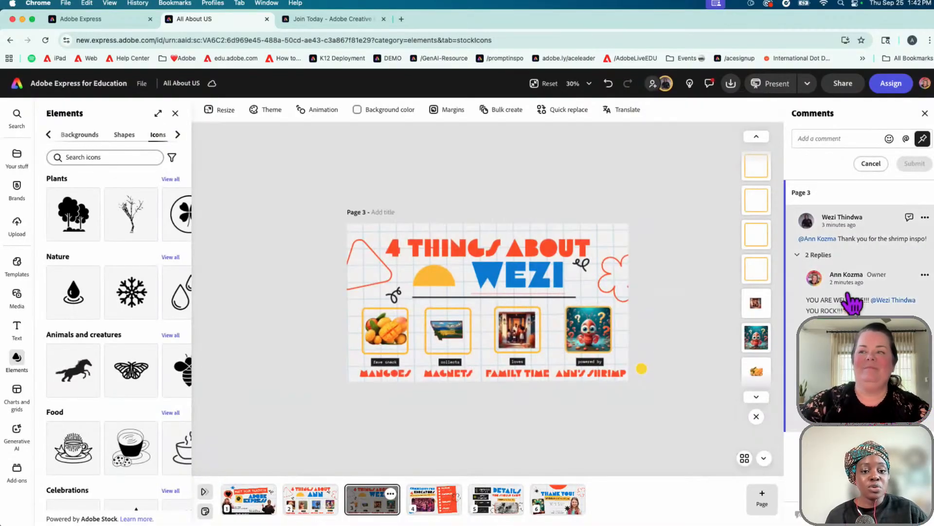
# Reopen the Comments panel and expand the 2 replies on the shrimp comment
pyautogui.click(925, 113)
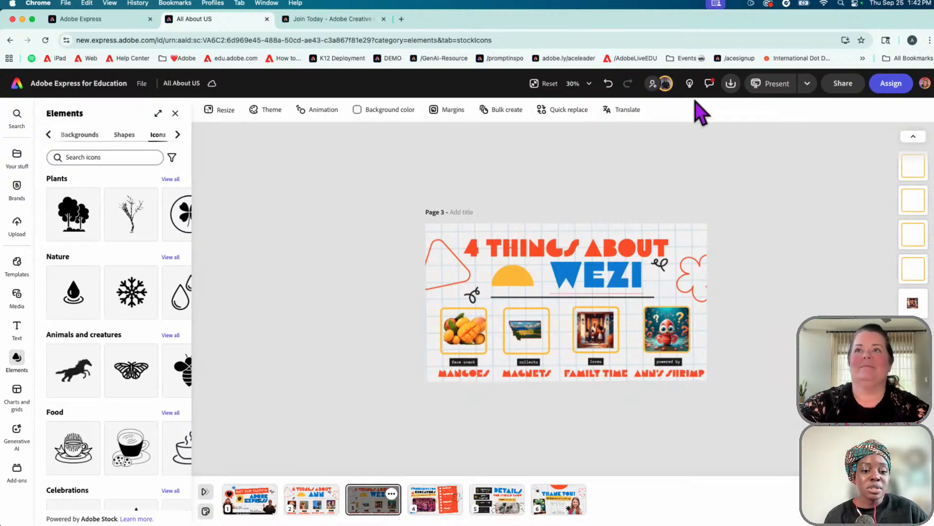
pyautogui.click(710, 86)
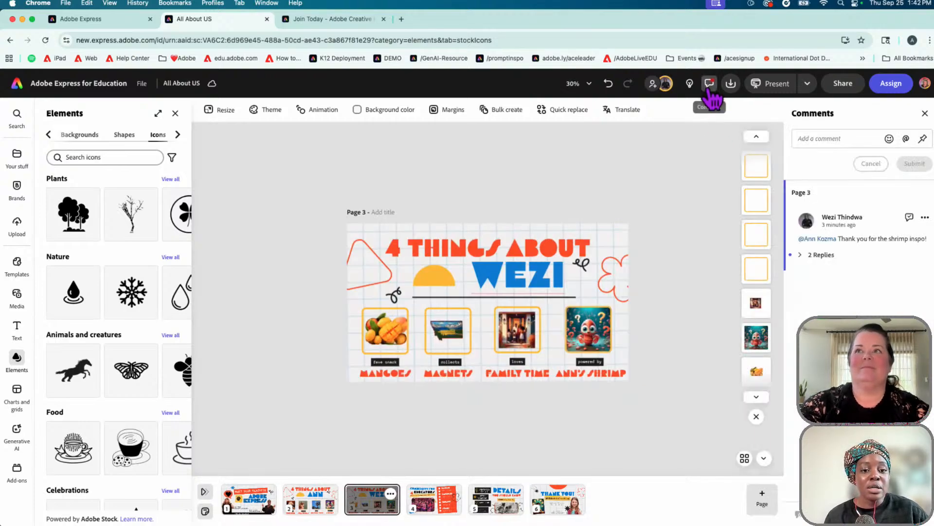
pyautogui.click(815, 254)
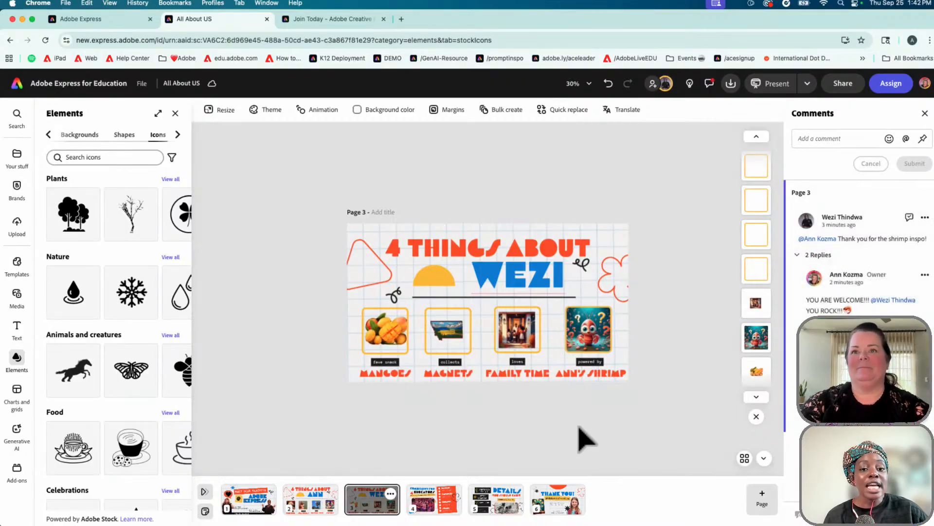
# Select the page 3 shrimp image, then go to page 4, Community for Educators
pyautogui.scroll(3, 574, 425)
pyautogui.scroll(1, 582, 436)
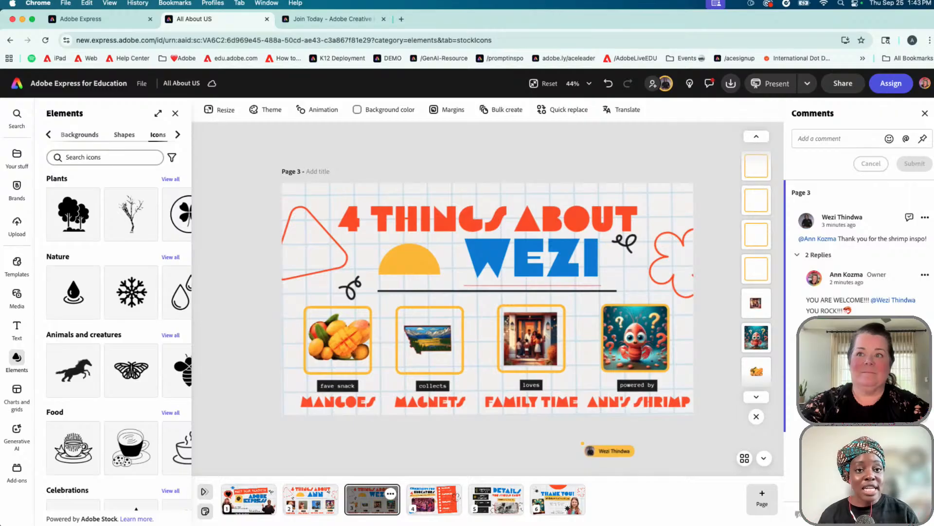
pyautogui.click(756, 337)
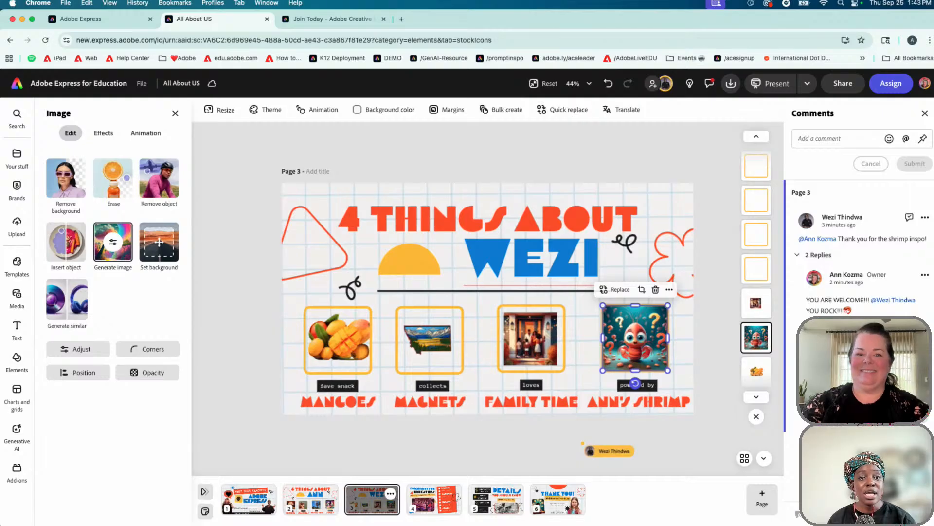
pyautogui.click(442, 508)
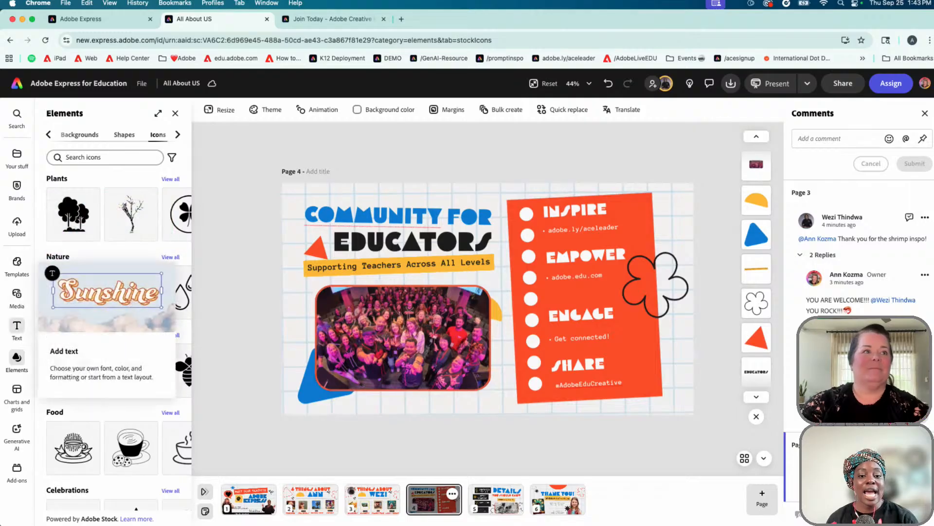
# Add a 'CUSTOMIZE YOUR CONTENT' text box, resized to 41 pt, below the group photo
pyautogui.click(16, 329)
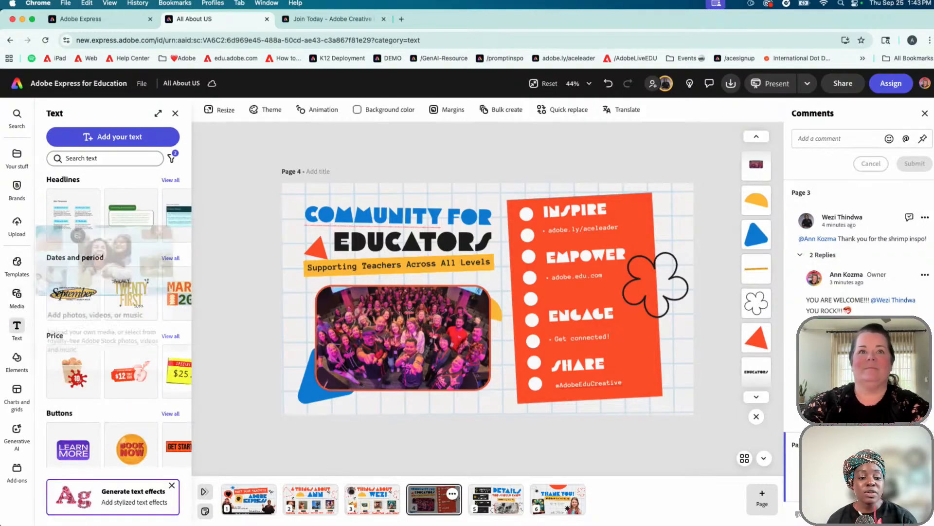
pyautogui.click(146, 137)
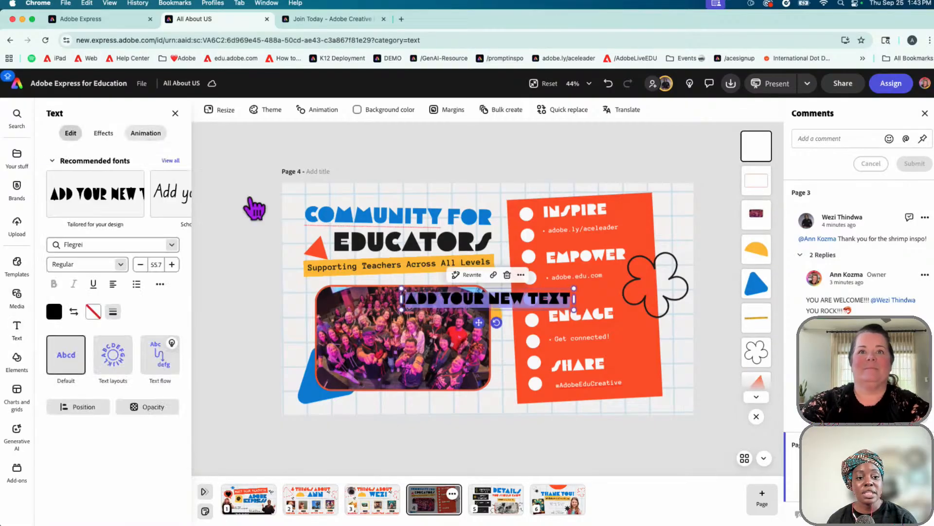
pyautogui.write('CUS')
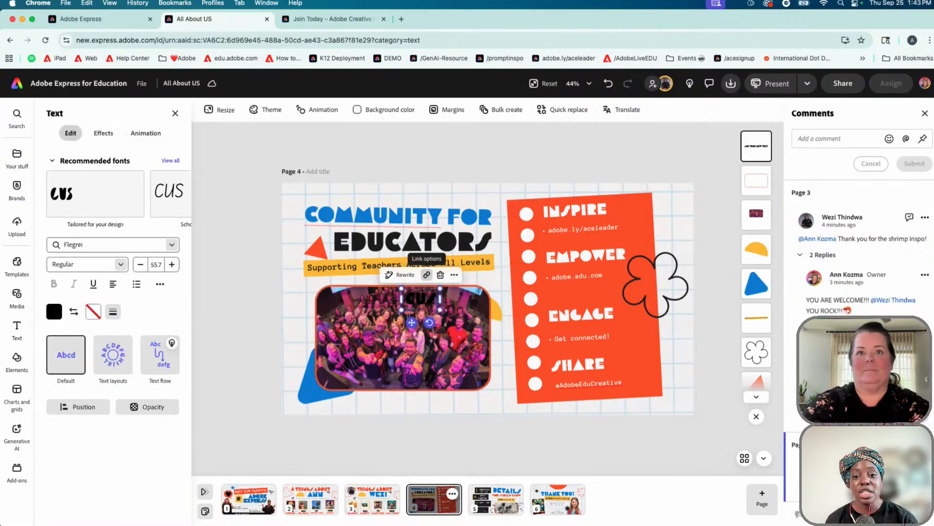
pyautogui.write('TOMIZE YOUR')
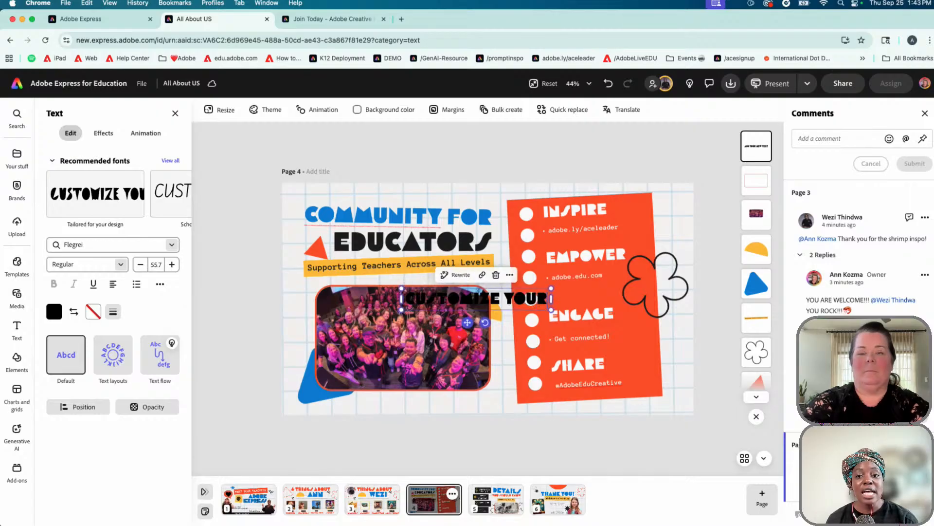
pyautogui.write(' CONTENT')
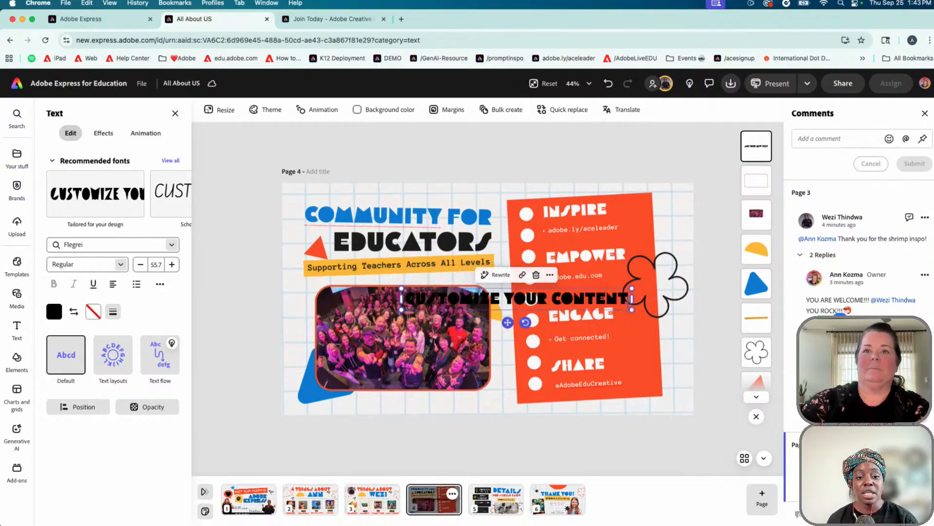
pyautogui.moveTo(507, 319); pyautogui.dragTo(446, 425)
pyautogui.moveTo(570, 391); pyautogui.dragTo(511, 398)
pyautogui.moveTo(414, 433); pyautogui.dragTo(416, 426)
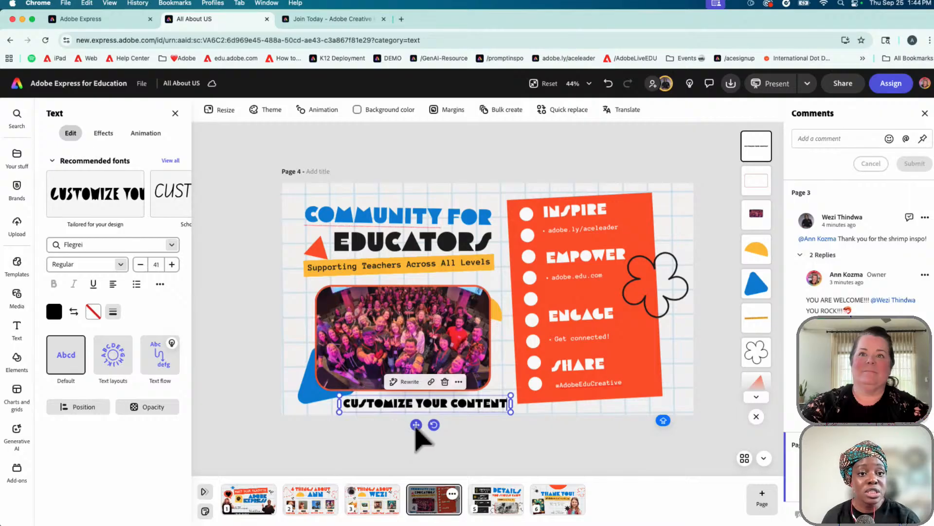
# Add a new 'ADD TEXT' bullet after adobe.ly/aceleader under INSPIRE and zoom in to check it
pyautogui.click(625, 233)
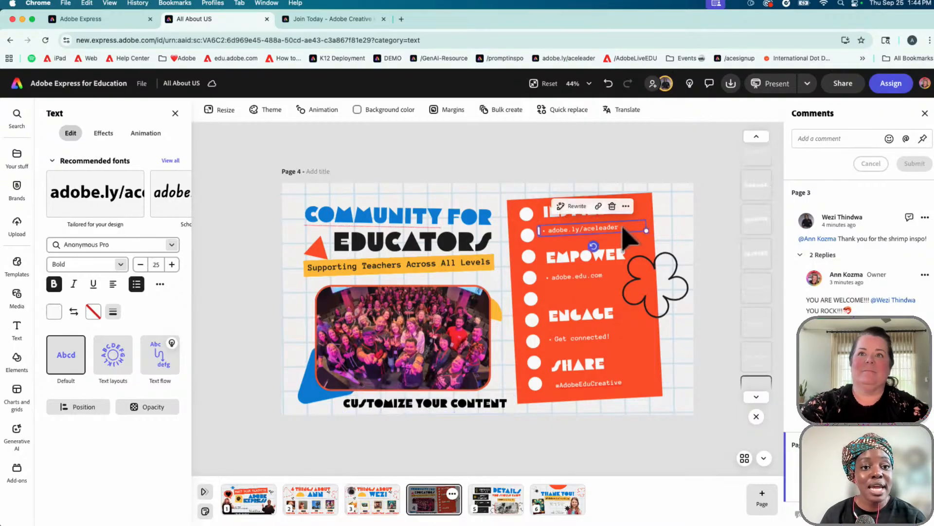
pyautogui.click(625, 227)
pyautogui.press('Return')
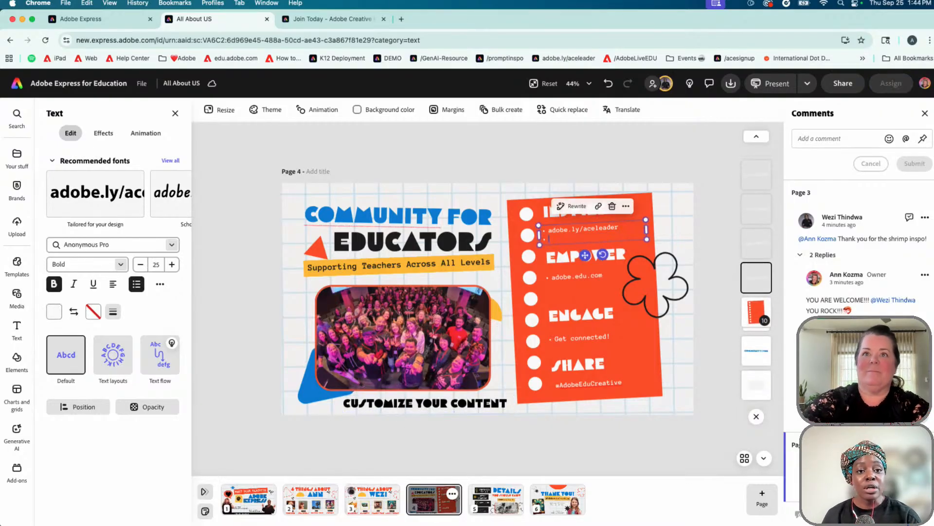
pyautogui.write('ADD TEXT')
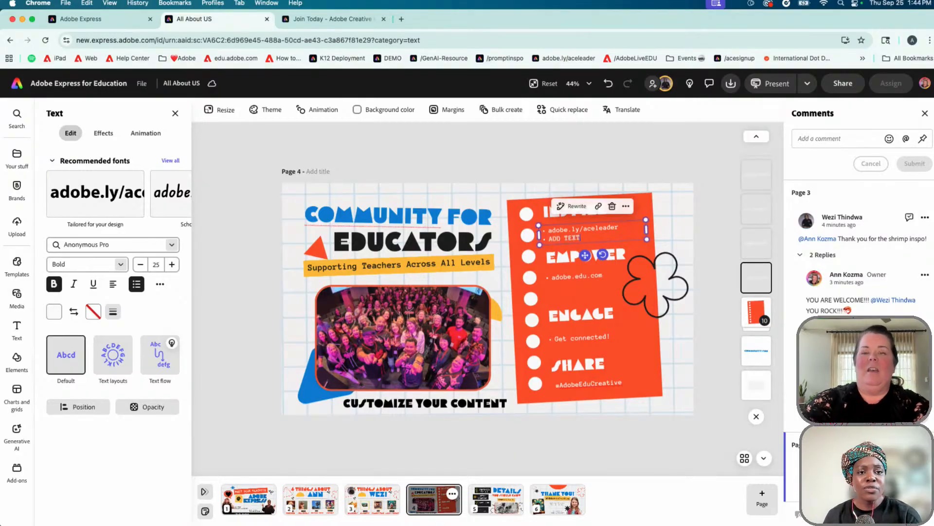
pyautogui.scroll(3, 614, 250)
pyautogui.scroll(1, 614, 225)
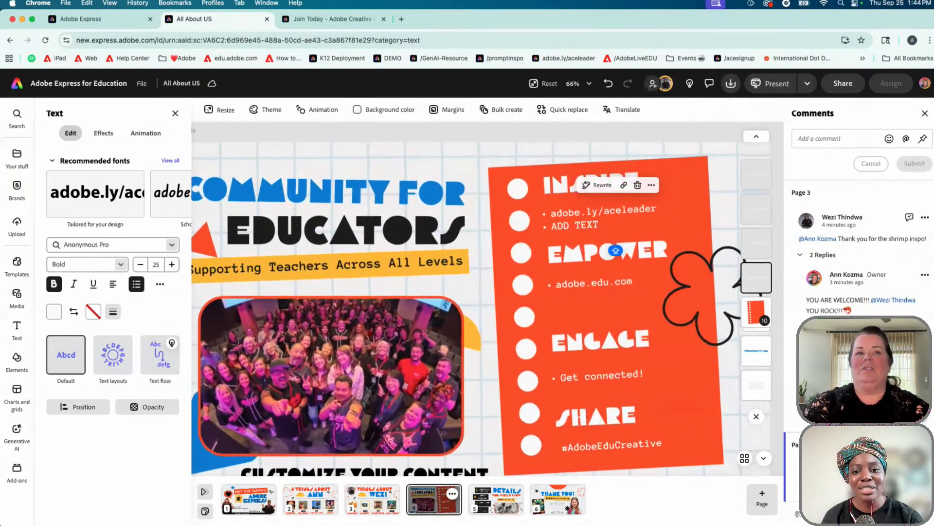
pyautogui.hscroll(-1, 628, 222)
pyautogui.hscroll(-1, 643, 223)
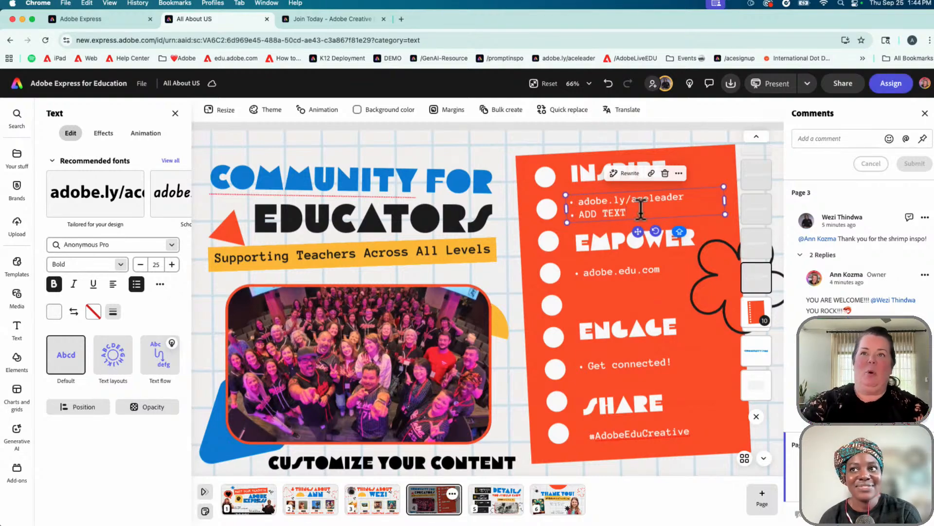
pyautogui.scroll(-3, 641, 209)
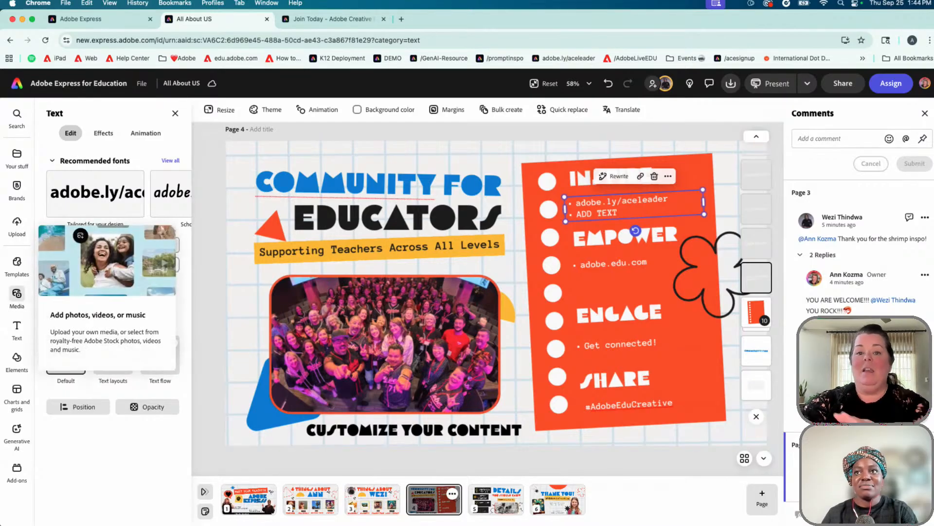
# Show the Media Videos library and preview Record yourself, closing it without recording
pyautogui.click(17, 295)
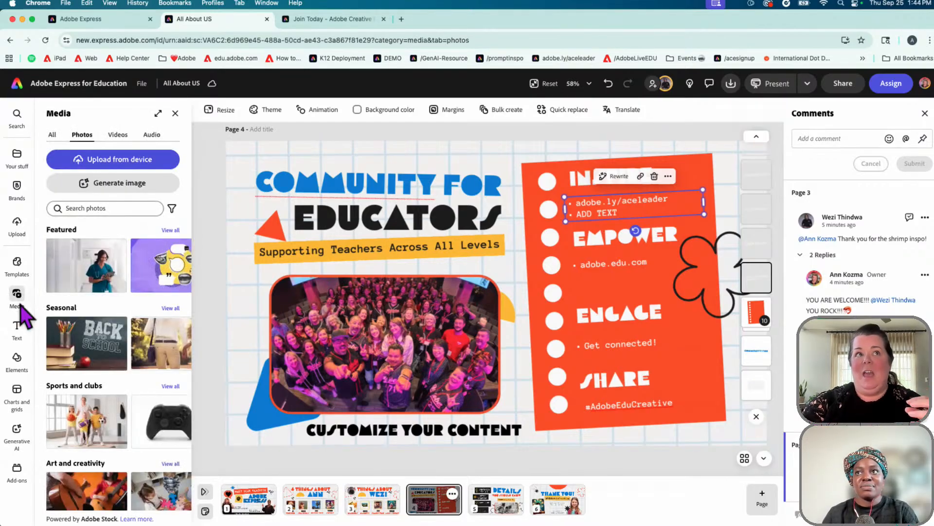
pyautogui.click(118, 135)
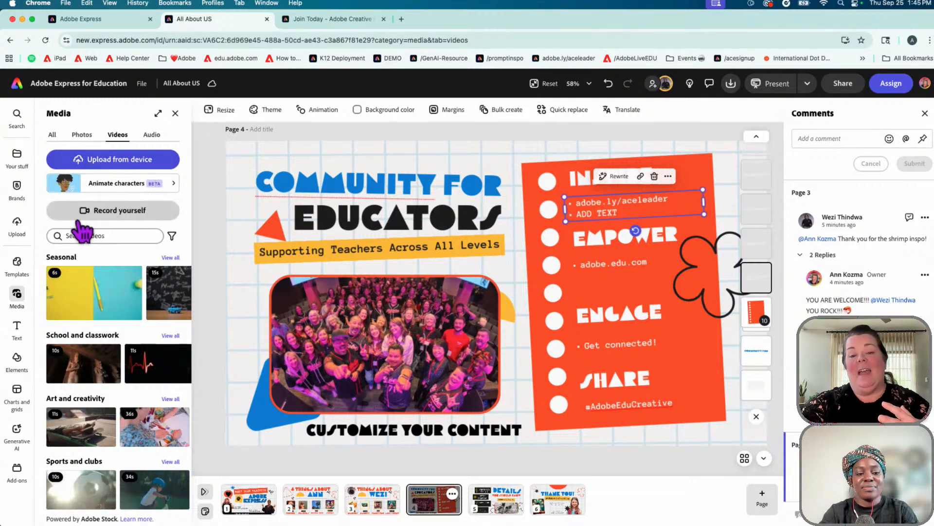
pyautogui.click(131, 217)
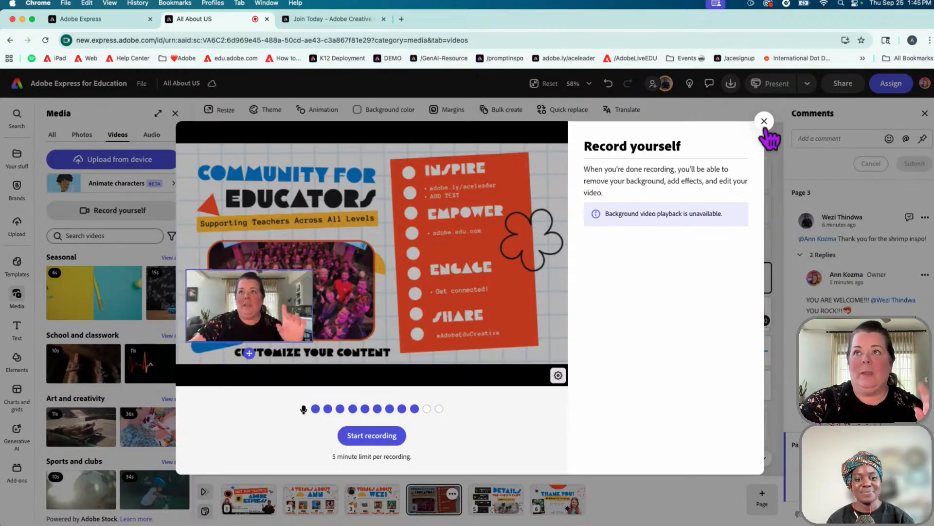
pyautogui.click(764, 121)
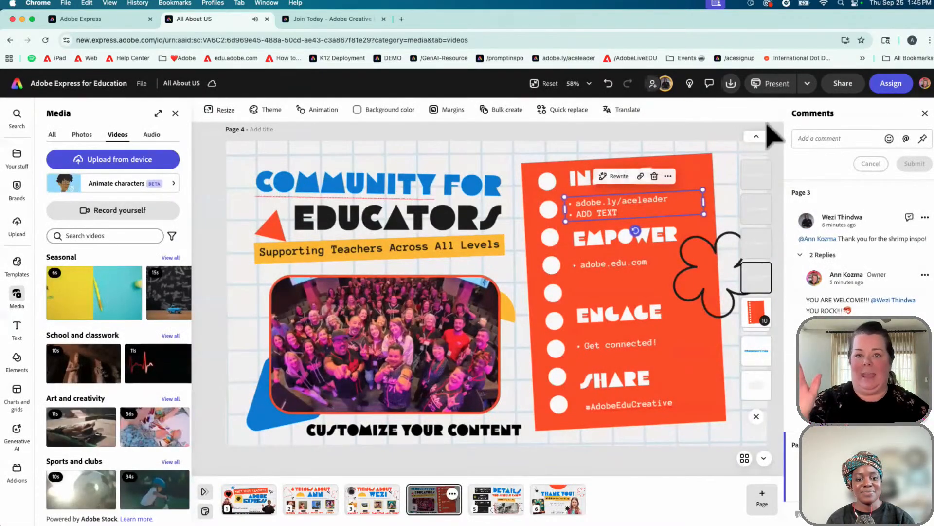
pyautogui.click(166, 187)
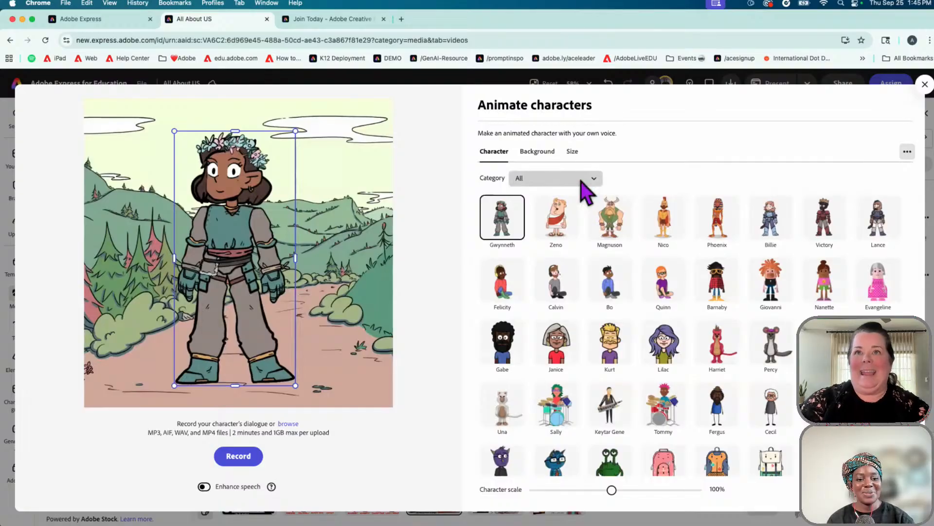
pyautogui.click(582, 179)
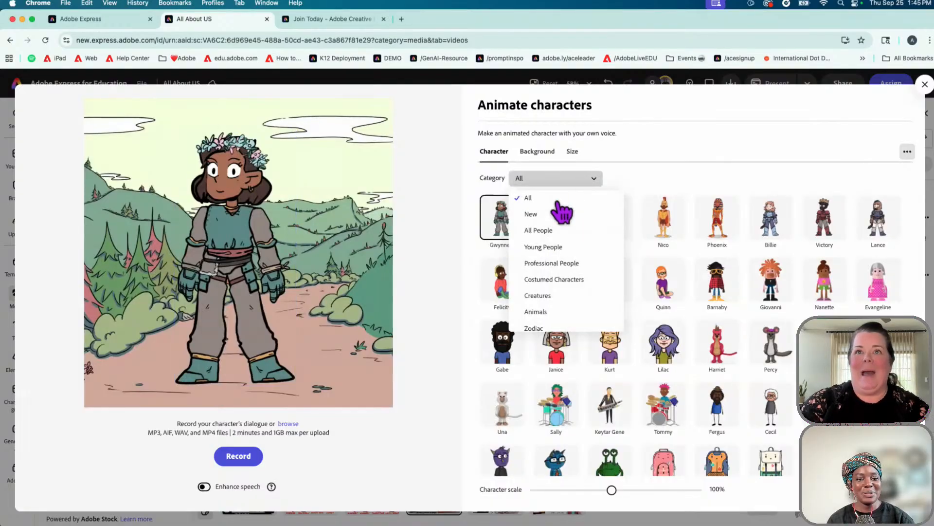
pyautogui.click(562, 249)
pyautogui.click(537, 152)
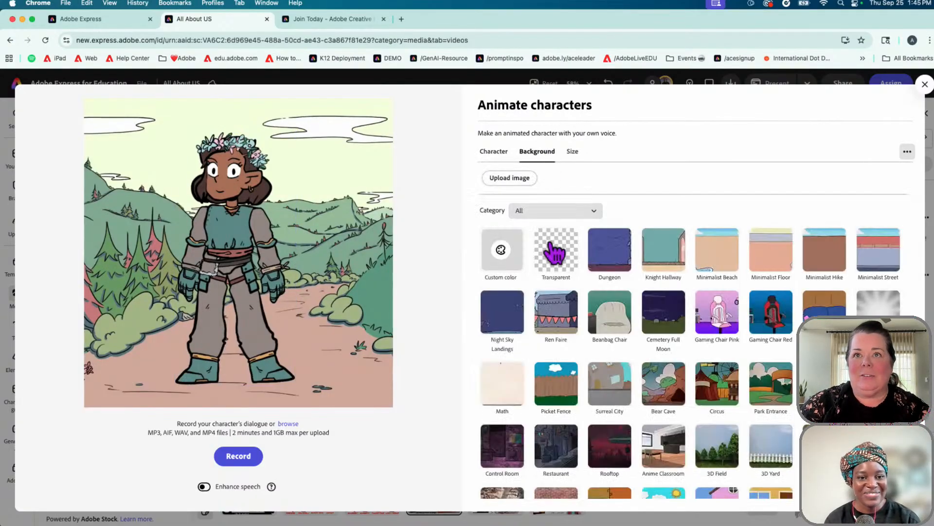
pyautogui.click(555, 253)
pyautogui.scroll(-1, 609, 317)
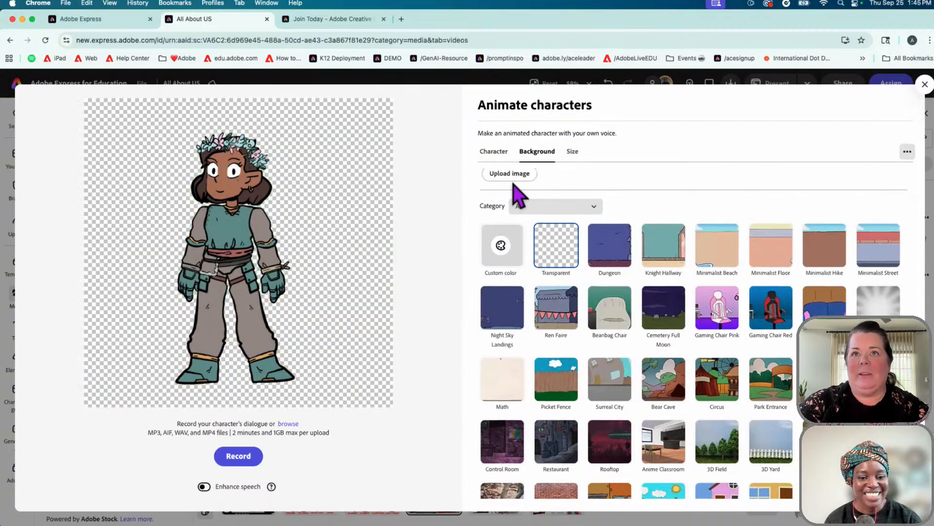
pyautogui.click(494, 151)
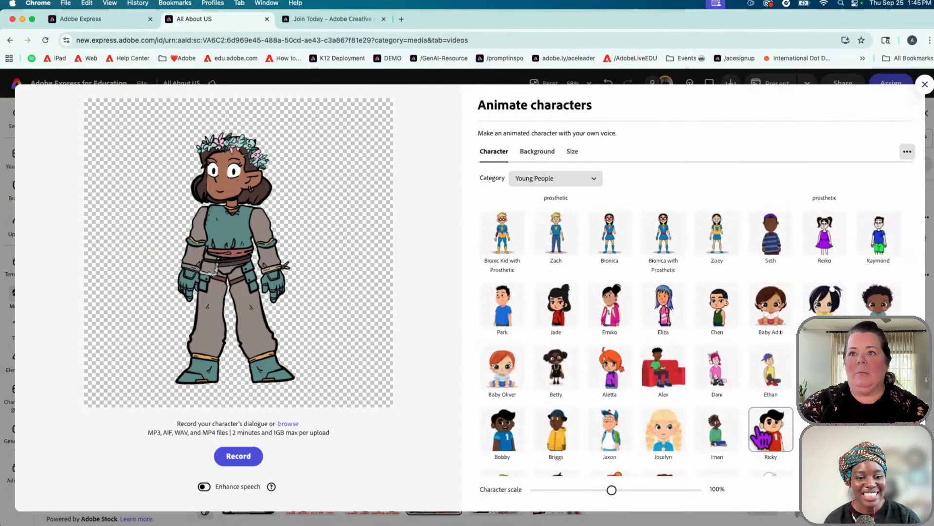
pyautogui.click(666, 314)
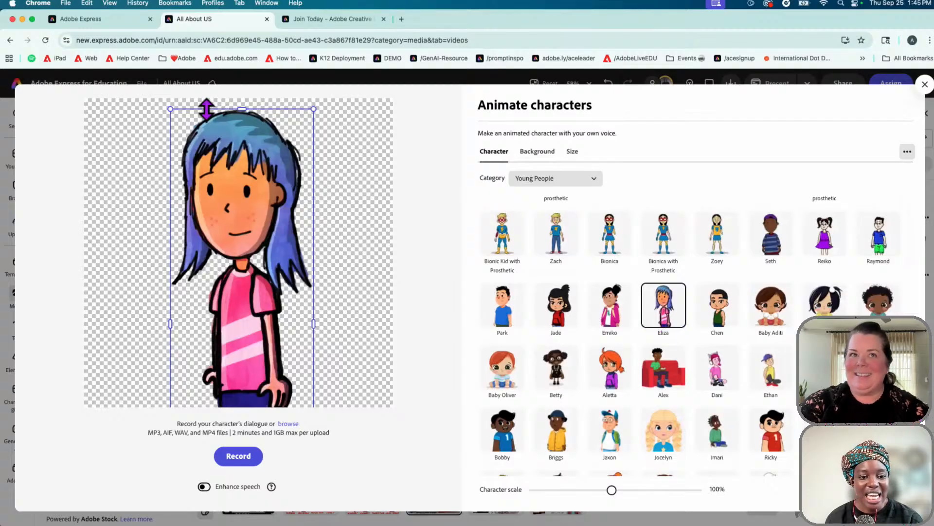
pyautogui.moveTo(313, 115); pyautogui.dragTo(244, 202)
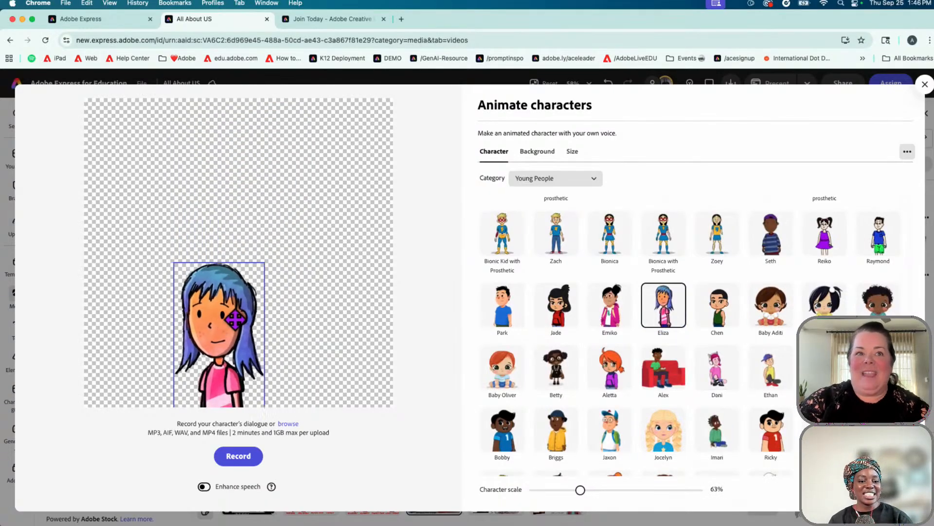
pyautogui.moveTo(235, 320); pyautogui.dragTo(252, 179)
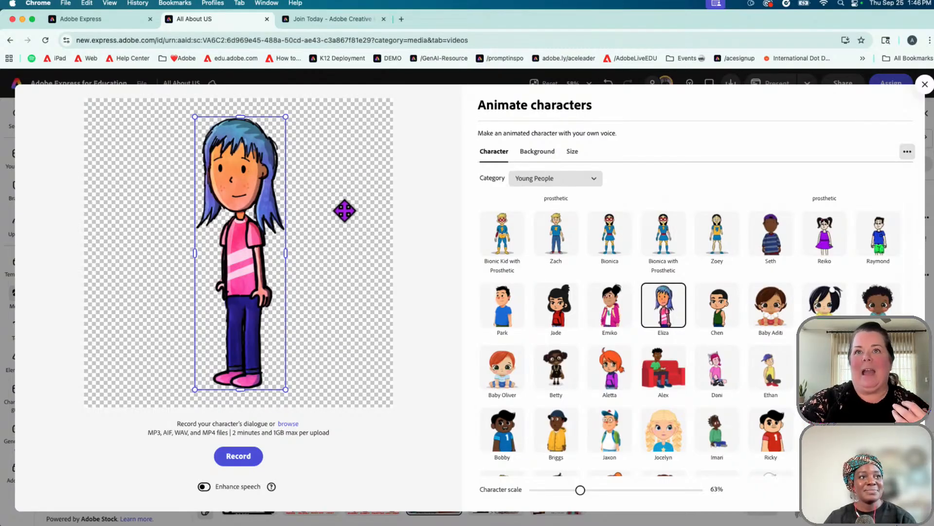
# View the character Background choices, enable Enhance speech, then close Animate characters without adding one
pyautogui.click(538, 153)
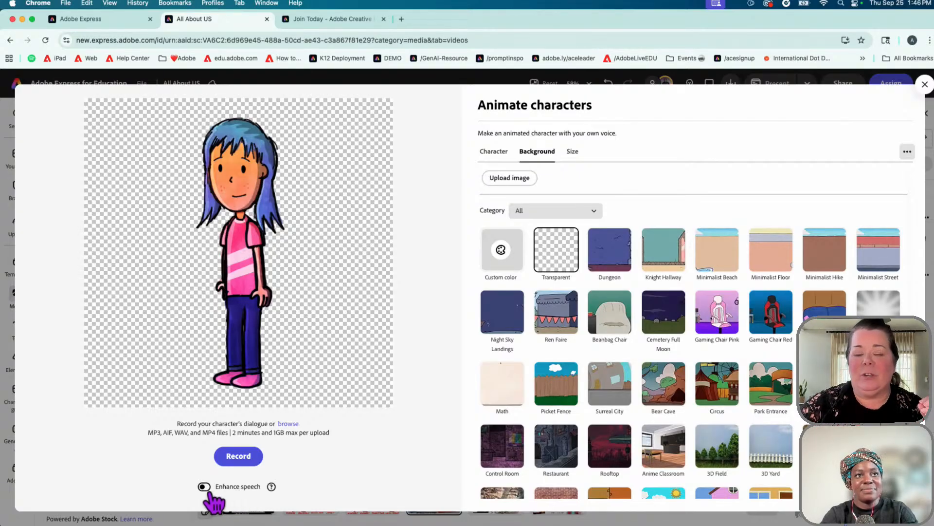
pyautogui.click(205, 487)
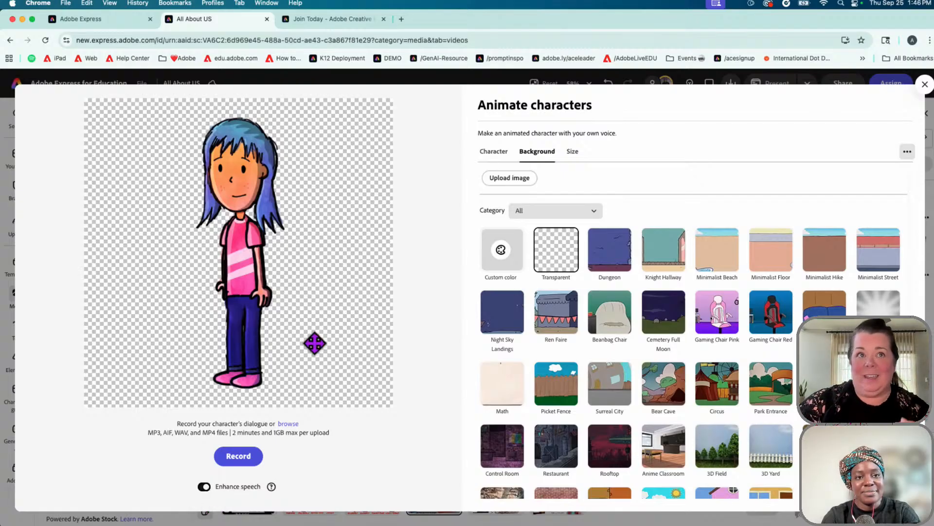
pyautogui.click(924, 85)
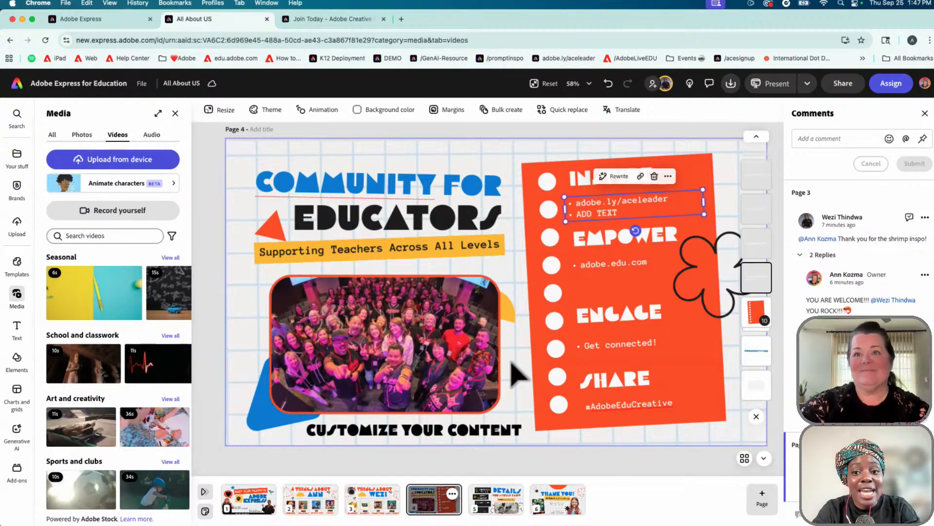
# Delete the ADD TEXT bullet under INSPIRE and the CUSTOMIZE YOUR CONTENT caption
pyautogui.tripleClick(601, 211)
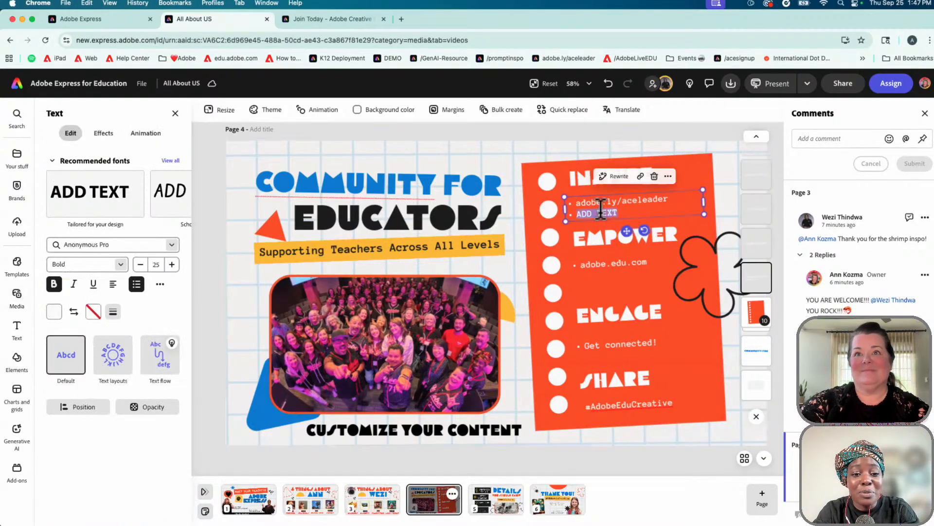
pyautogui.press('BackSpace')
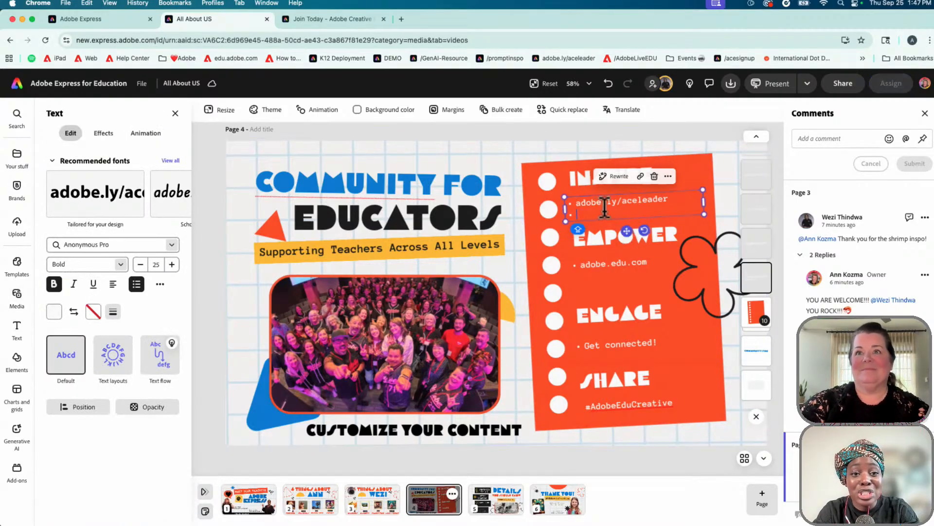
pyautogui.press('BackSpace')
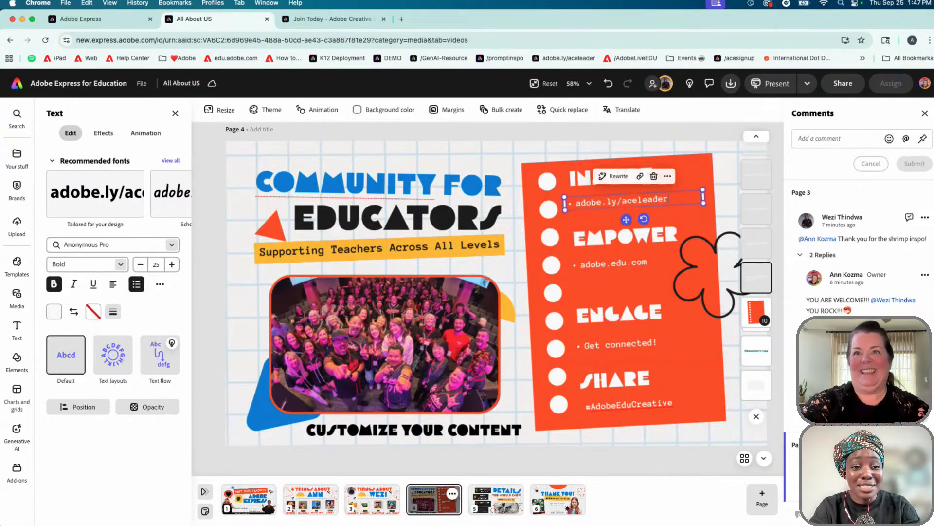
pyautogui.click(449, 434)
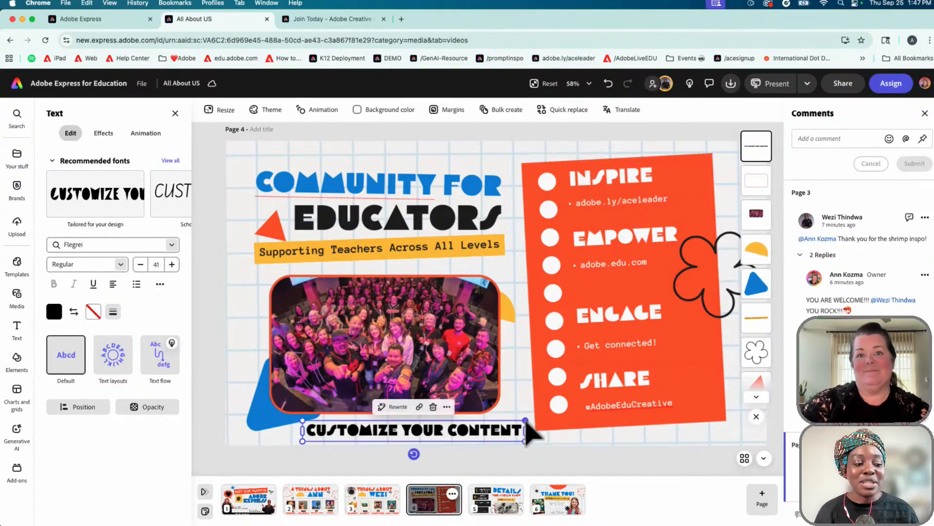
pyautogui.click(433, 407)
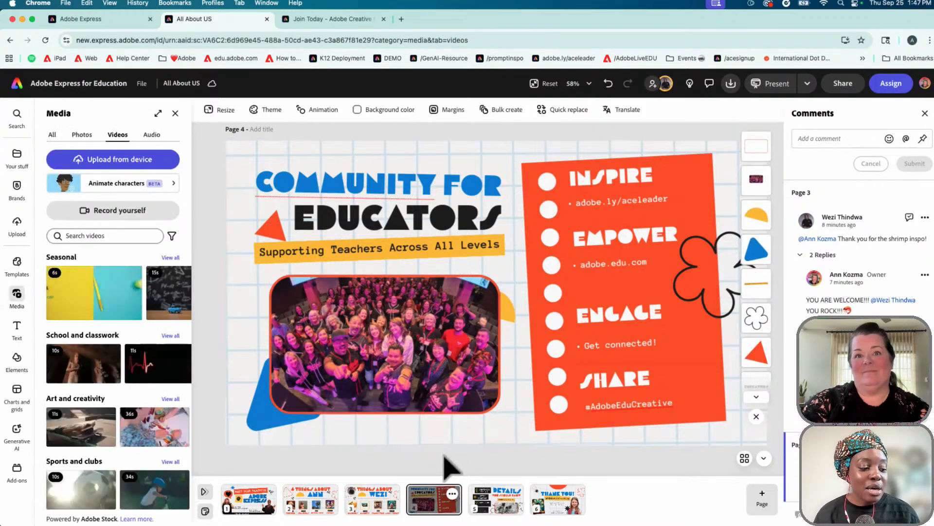
# Compare the Audio and Videos tabs in Media, ending on Audio with Sound Effects and Acoustic tracks
pyautogui.click(152, 135)
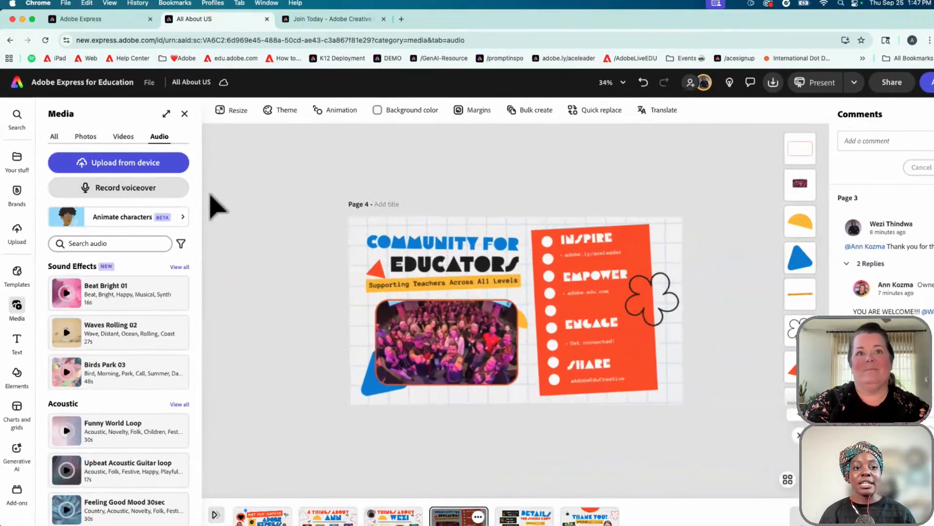
pyautogui.scroll(3, 211, 195)
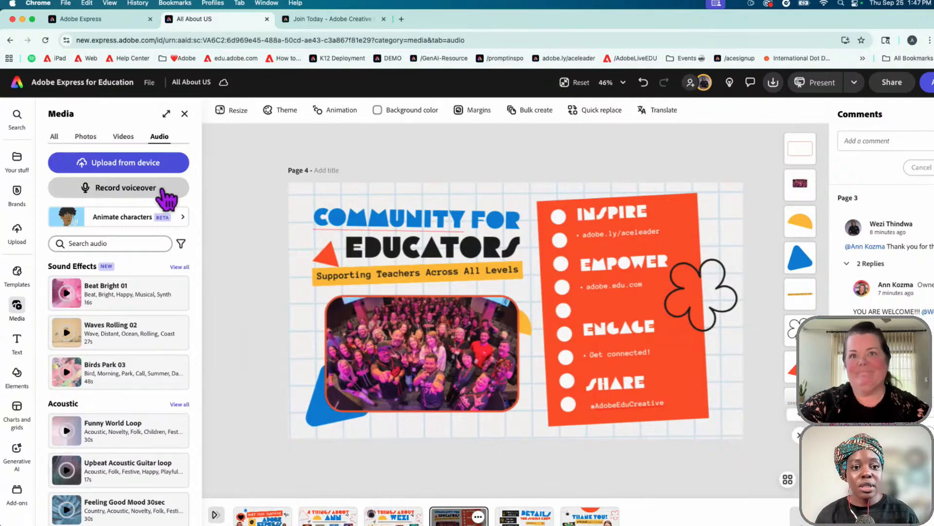
pyautogui.click(124, 137)
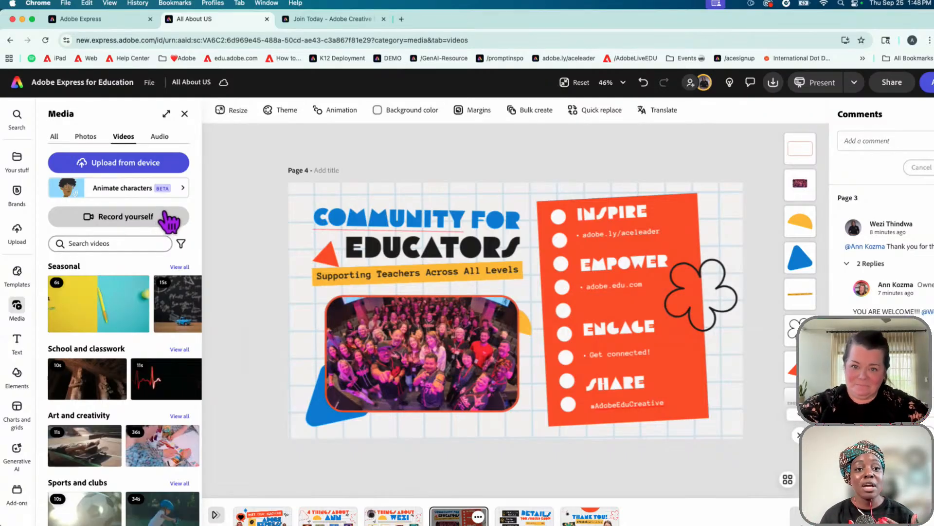
pyautogui.click(161, 138)
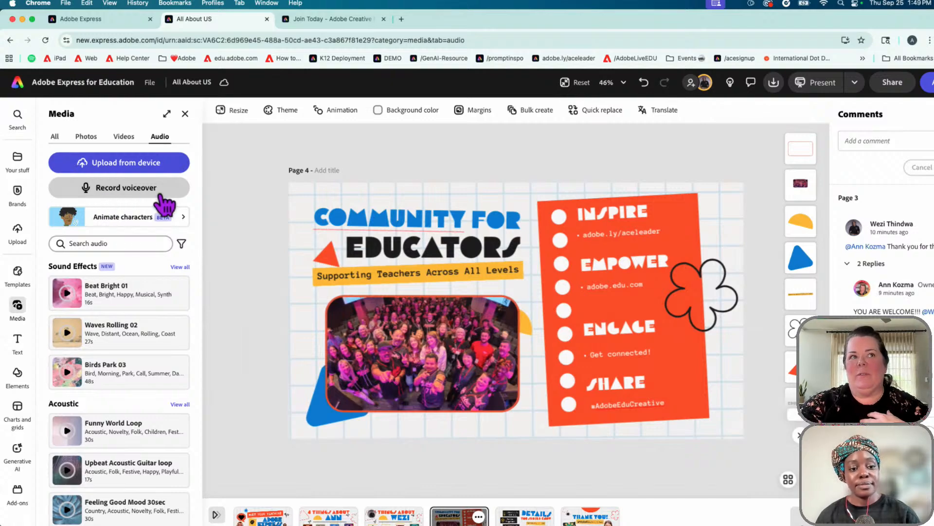
pyautogui.click(166, 189)
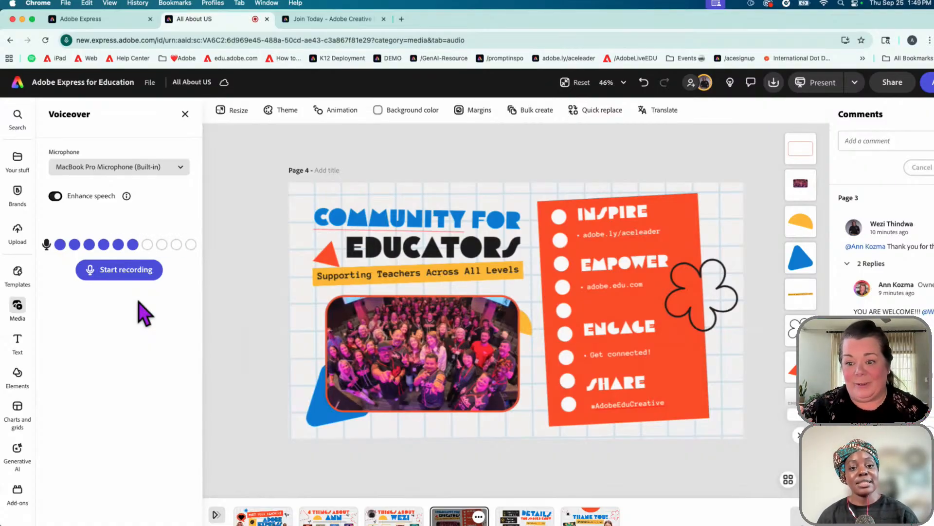
pyautogui.click(186, 115)
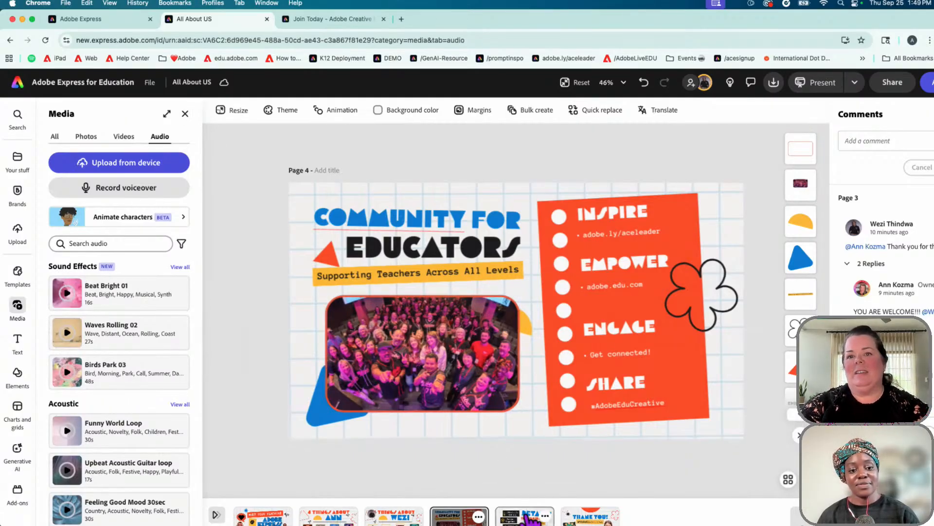
# Drag the DETAILS page after the Thank You page and reload the editor
pyautogui.scroll(-2, 629, 482)
pyautogui.scroll(-1, 628, 482)
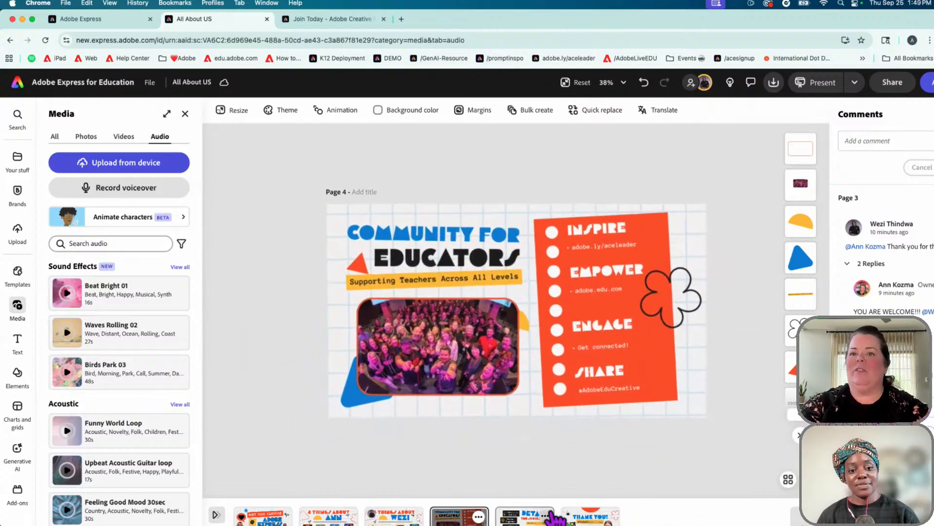
pyautogui.moveTo(538, 517); pyautogui.dragTo(556, 498)
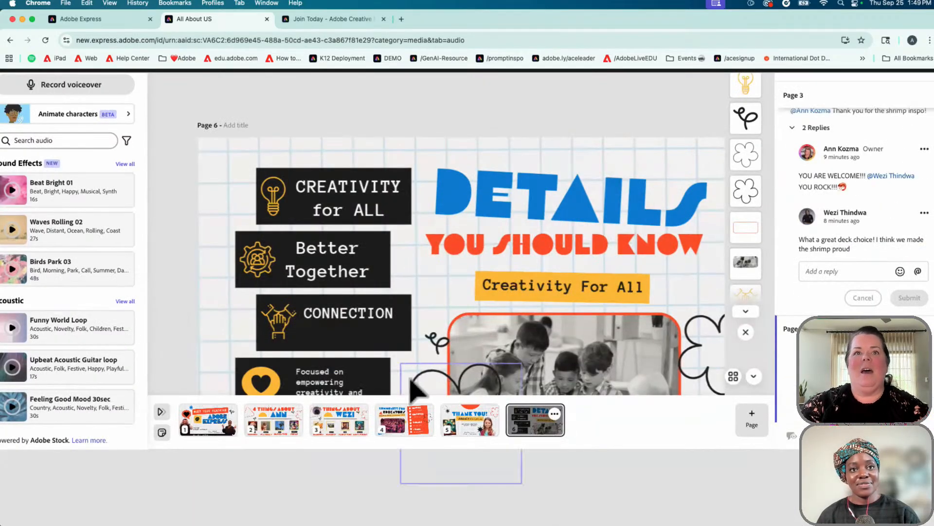
pyautogui.click(45, 40)
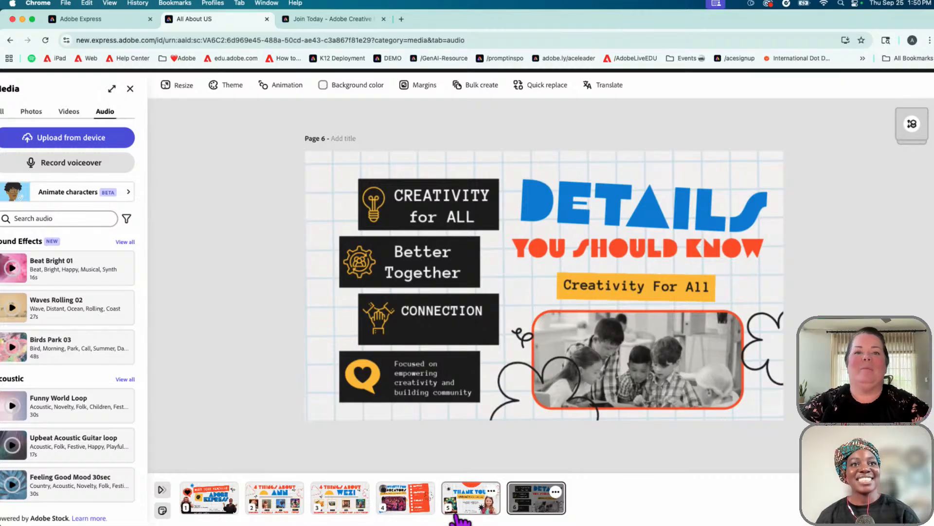
# Check page 4, then open page 5 THANK YOU! and select its lightbulb boy image
pyautogui.click(411, 504)
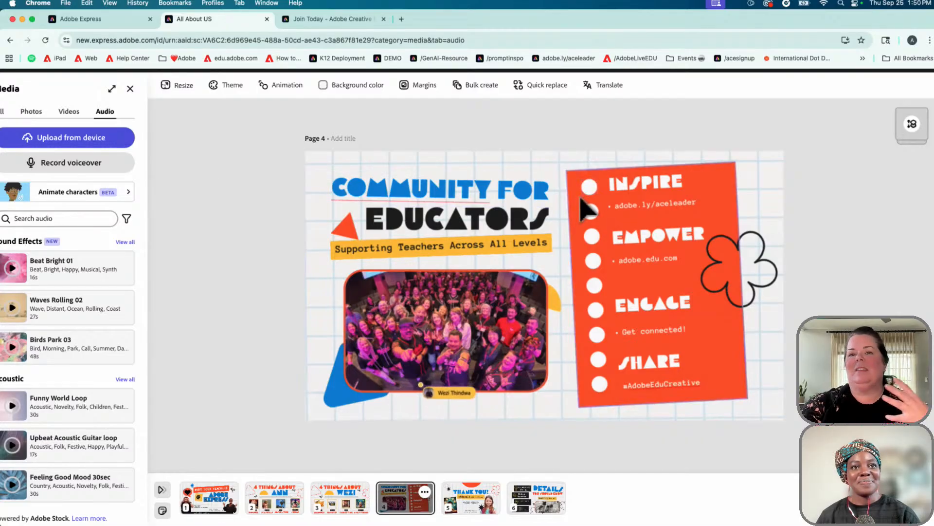
pyautogui.click(479, 499)
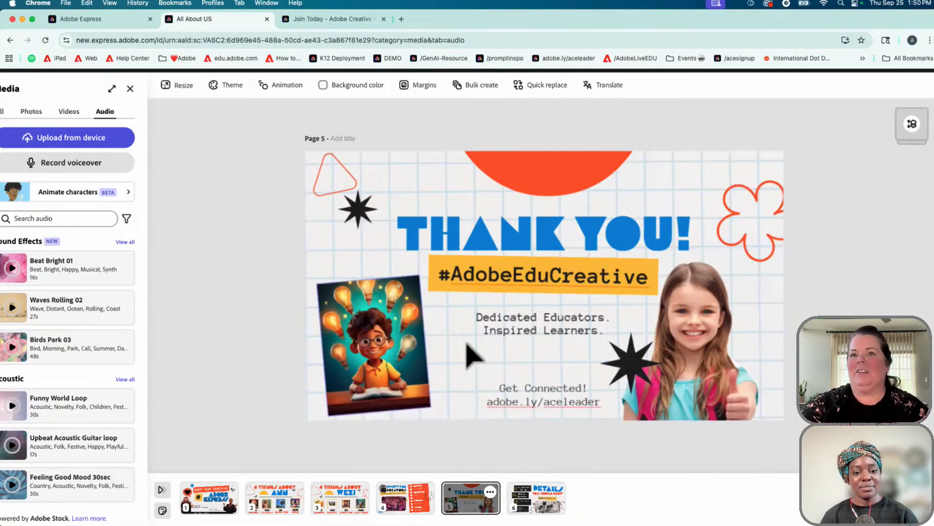
pyautogui.click(386, 370)
pyautogui.hscroll(-2, 107, 379)
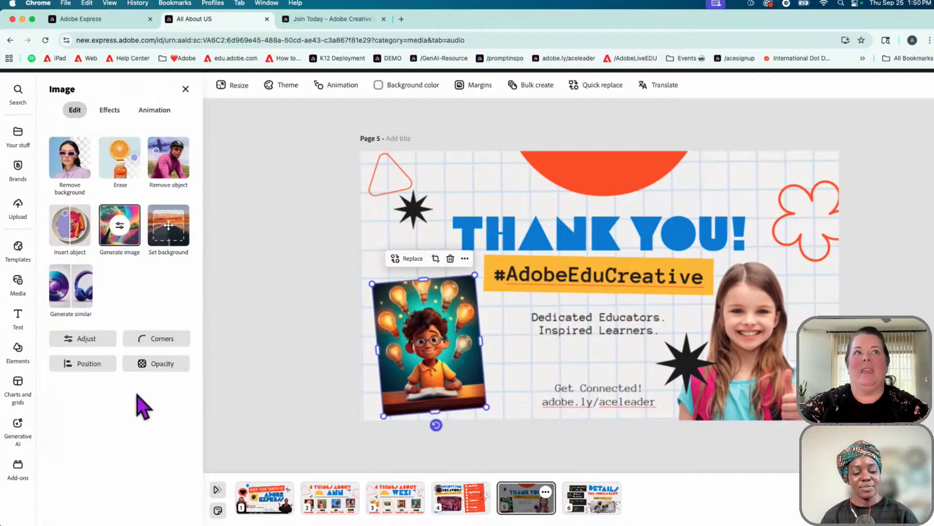
pyautogui.scroll(-2, 139, 397)
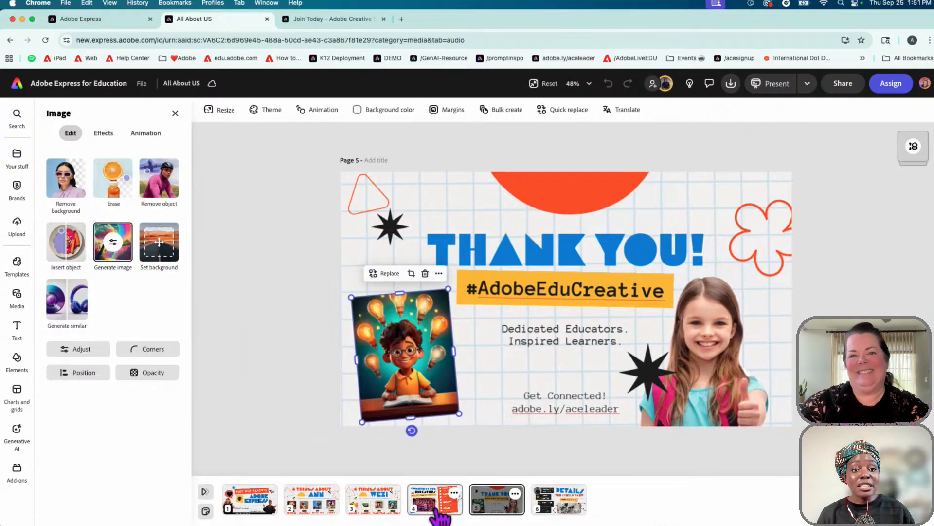
pyautogui.click(437, 509)
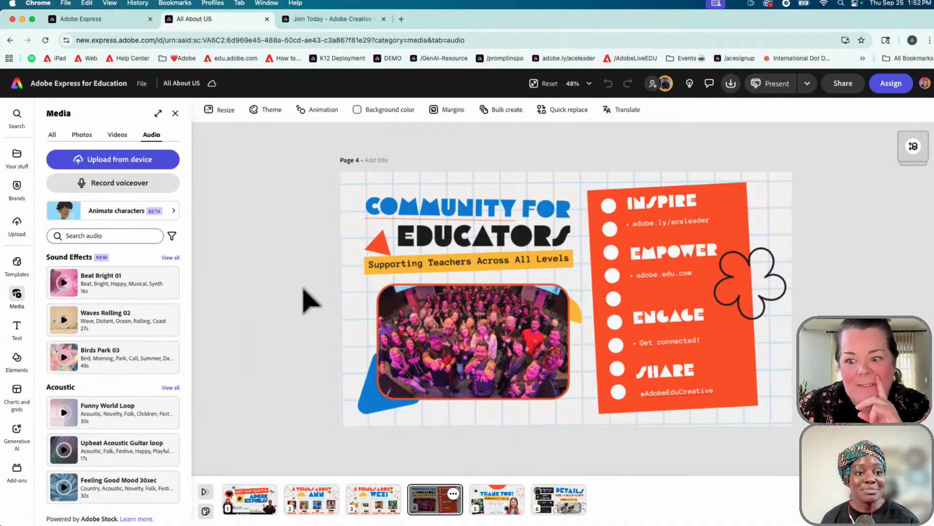
# In the deck's Translate panel, choose Polish and Haitian Creole as target languages
pyautogui.click(636, 115)
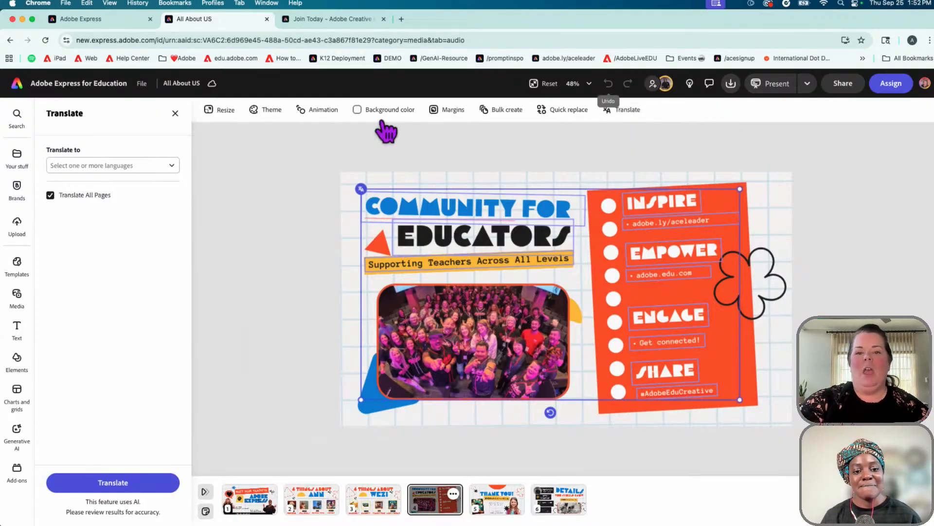
pyautogui.click(172, 167)
pyautogui.scroll(-3, 146, 221)
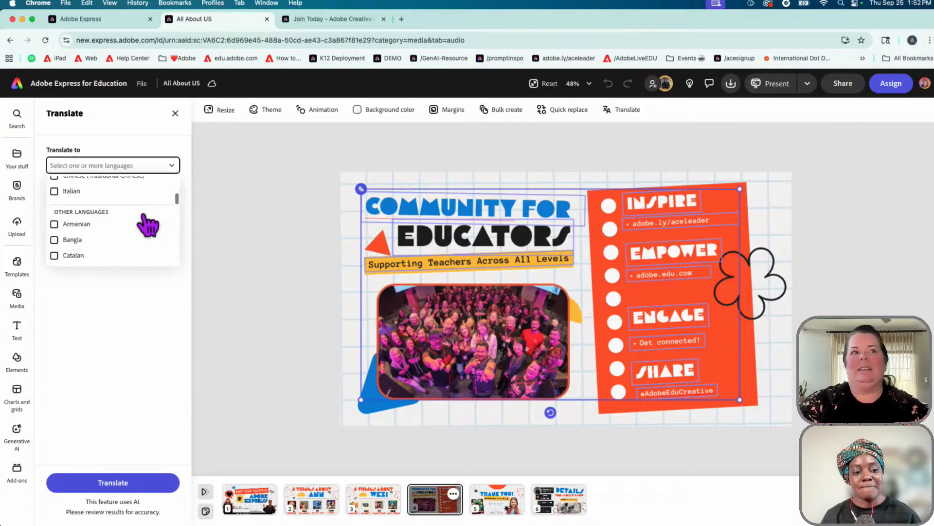
pyautogui.scroll(-5, 148, 224)
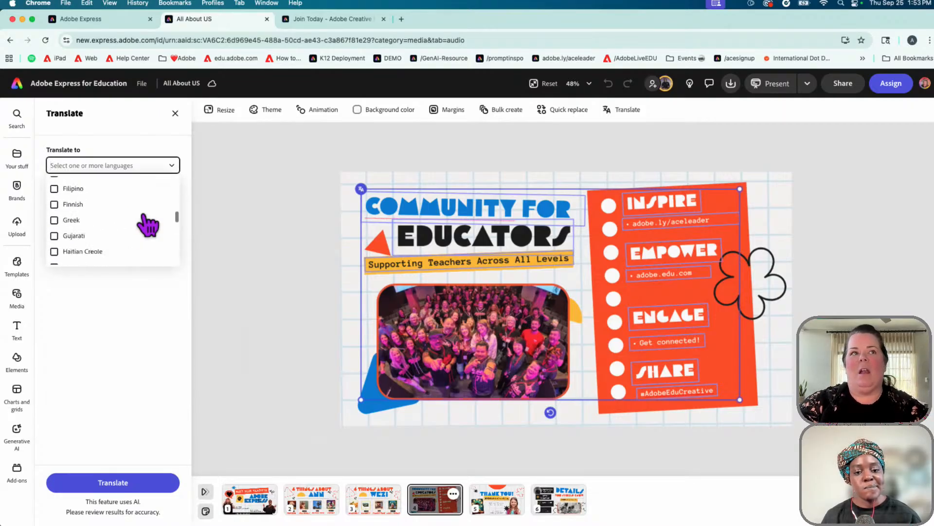
pyautogui.scroll(-8, 147, 224)
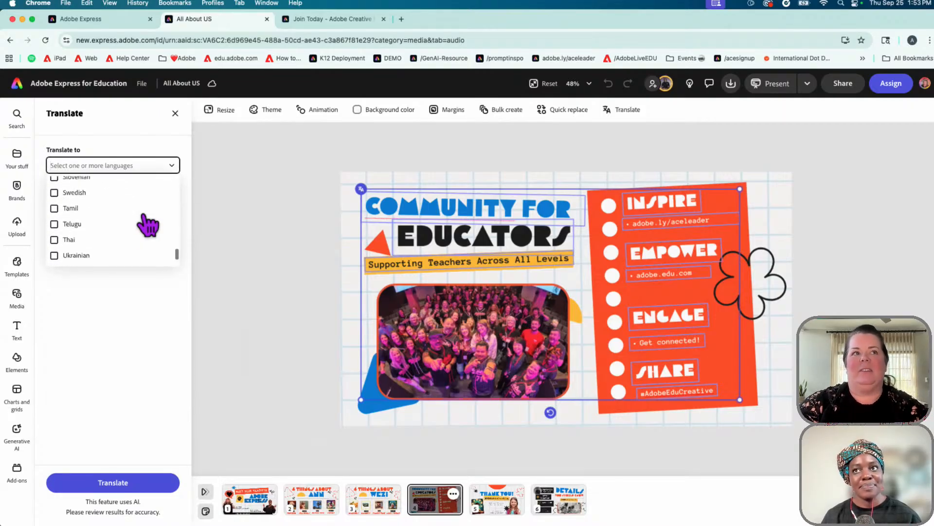
pyautogui.scroll(5, 144, 224)
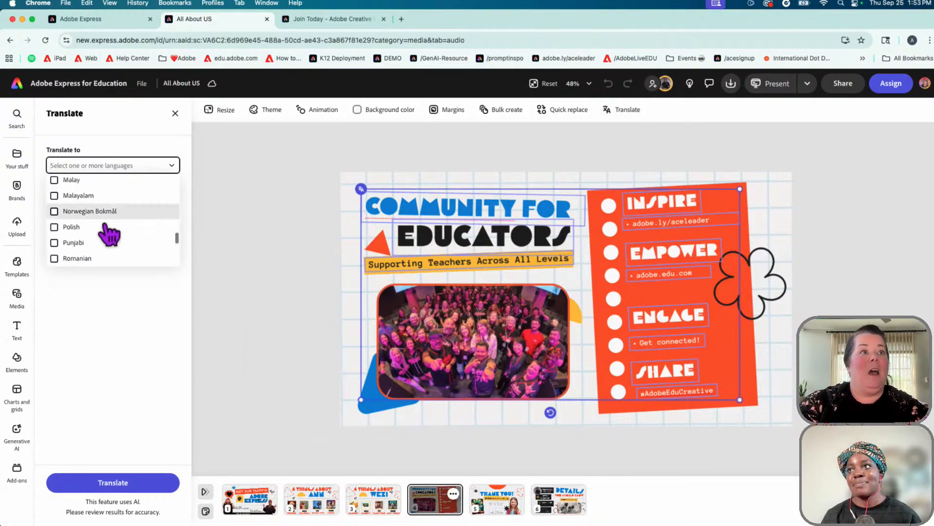
pyautogui.click(69, 228)
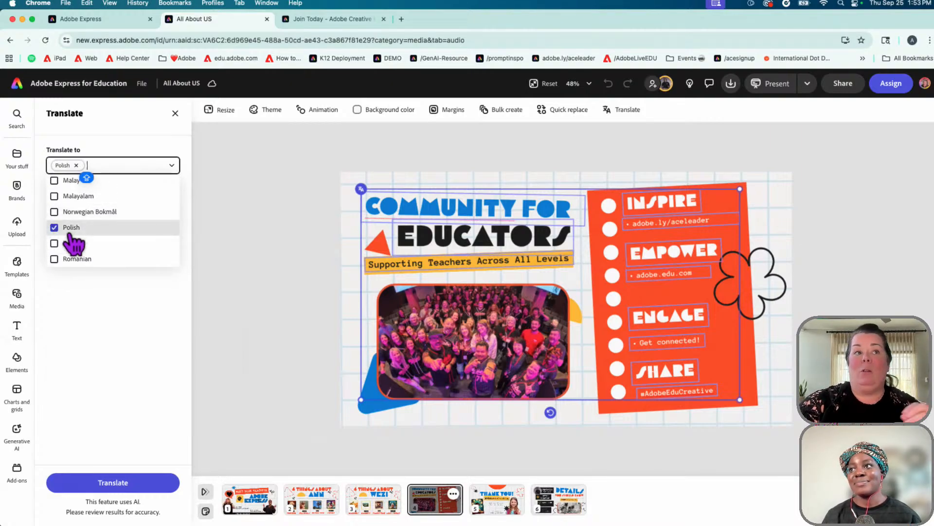
pyautogui.scroll(3, 131, 246)
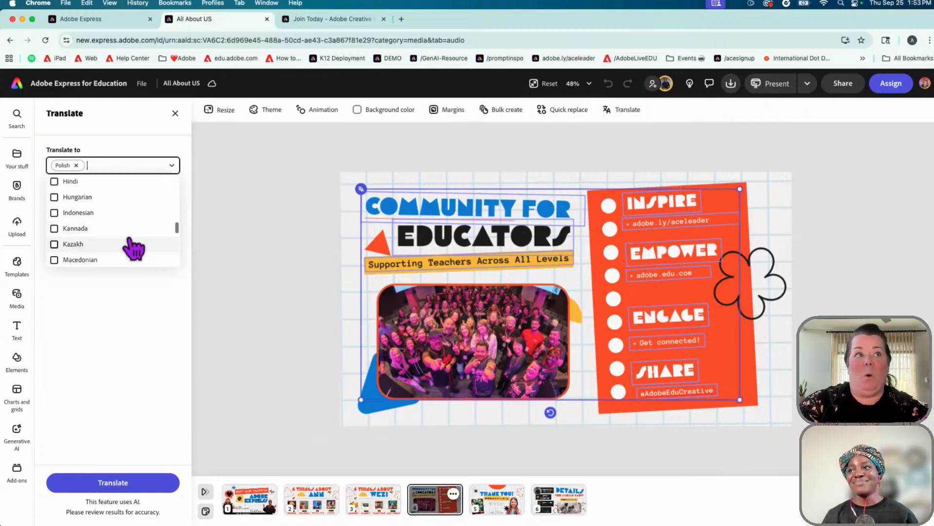
pyautogui.scroll(2, 131, 246)
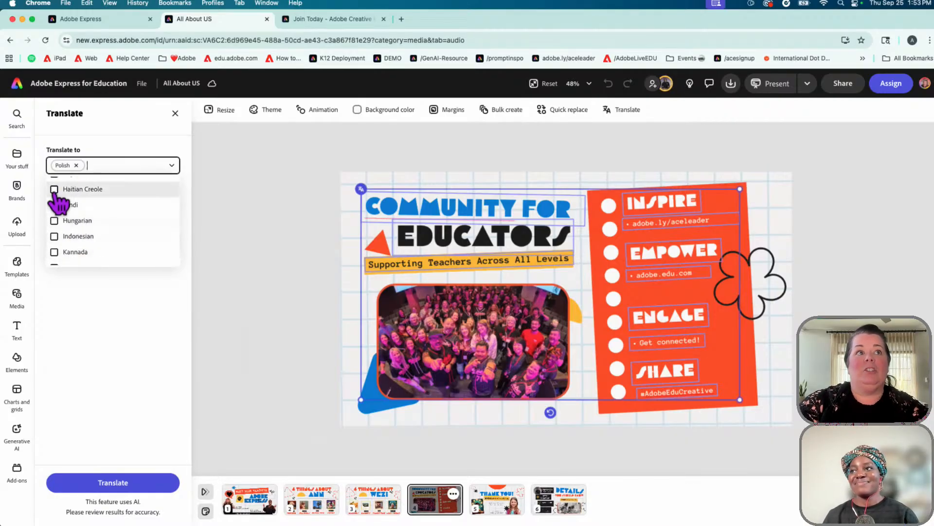
pyautogui.click(55, 190)
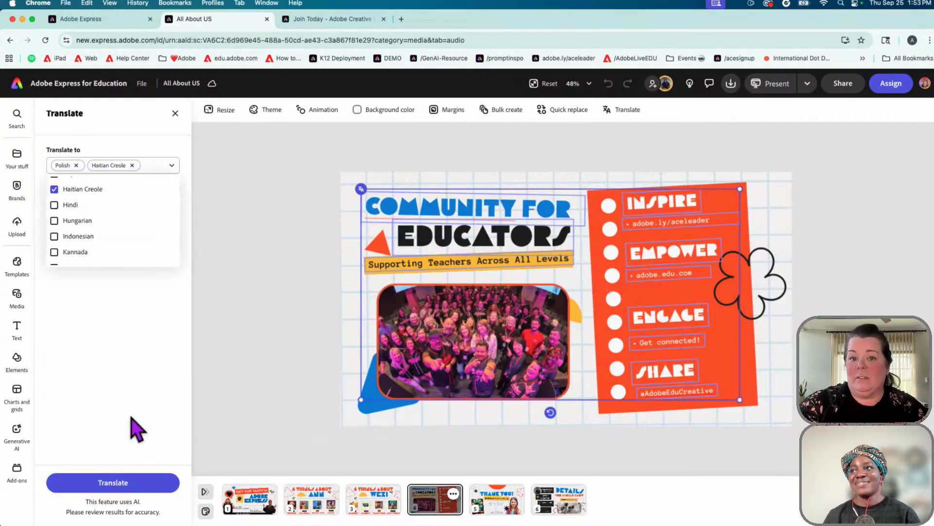
# Translate the deck into Polish and Haitian Creole and scroll through the new pages
pyautogui.click(108, 487)
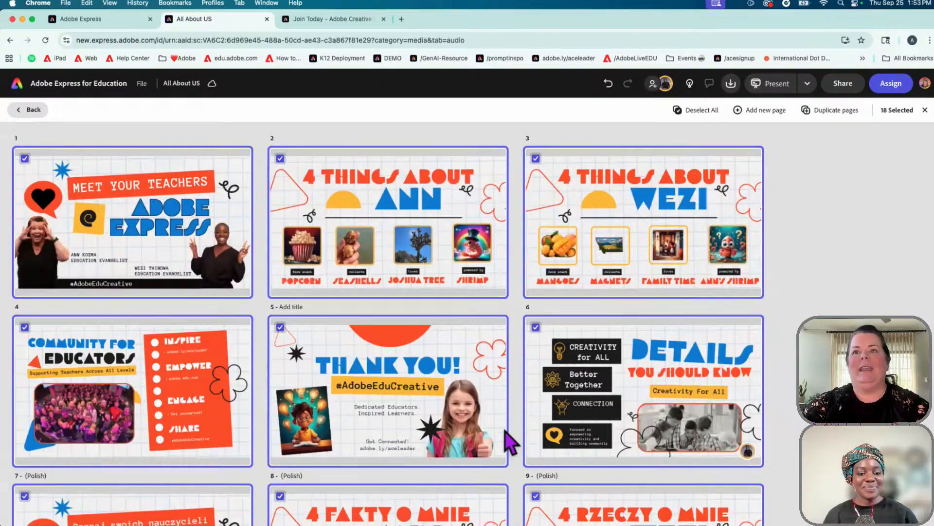
pyautogui.scroll(-5, 505, 433)
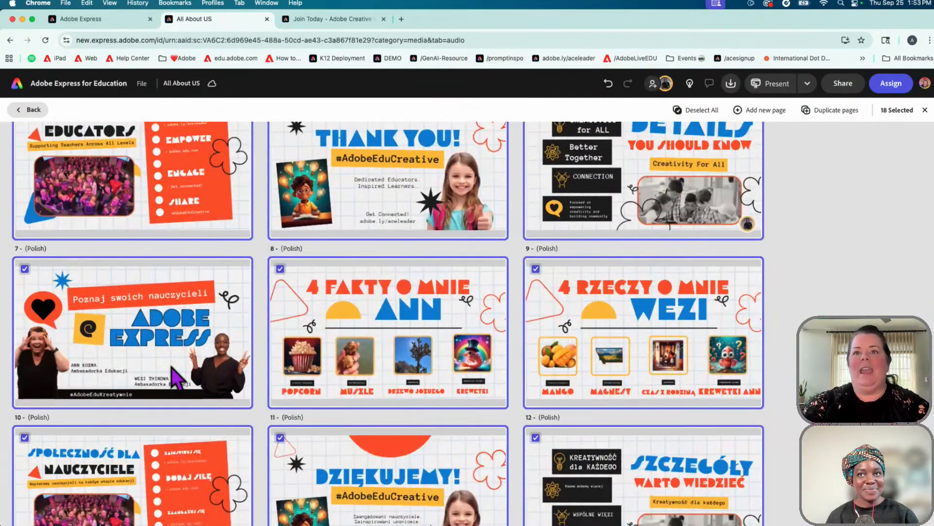
pyautogui.scroll(-2, 171, 369)
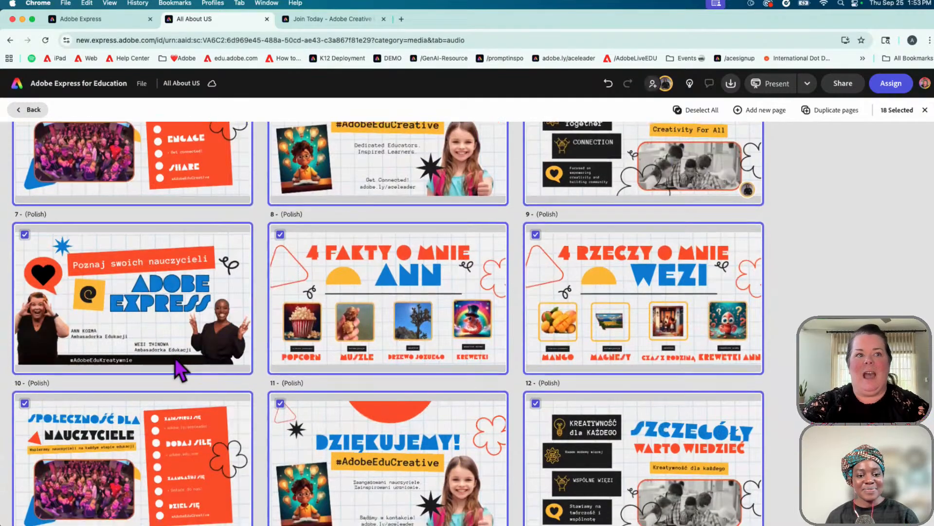
pyautogui.scroll(-3, 174, 357)
pyautogui.scroll(-3, 180, 395)
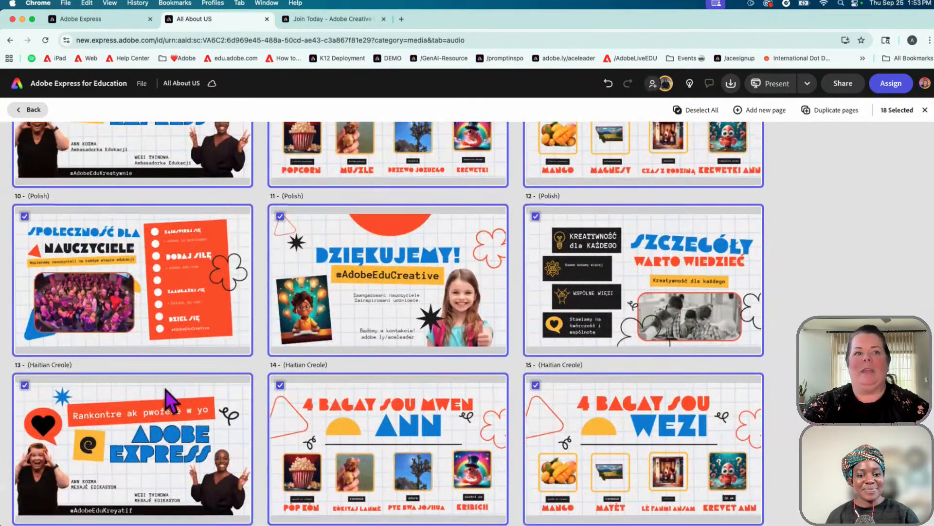
pyautogui.scroll(-3, 165, 389)
pyautogui.scroll(-2, 166, 395)
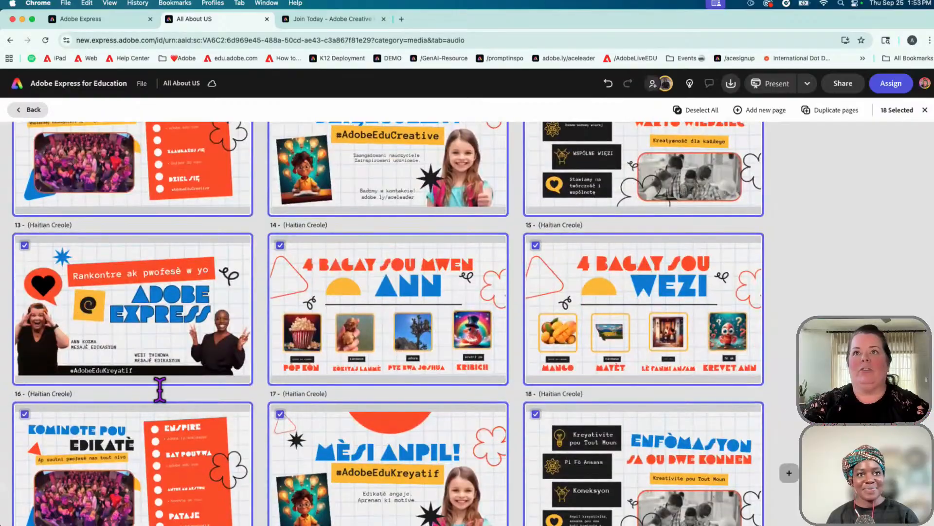
# Open the Polish title page, page 7, for editing
pyautogui.scroll(8, 159, 390)
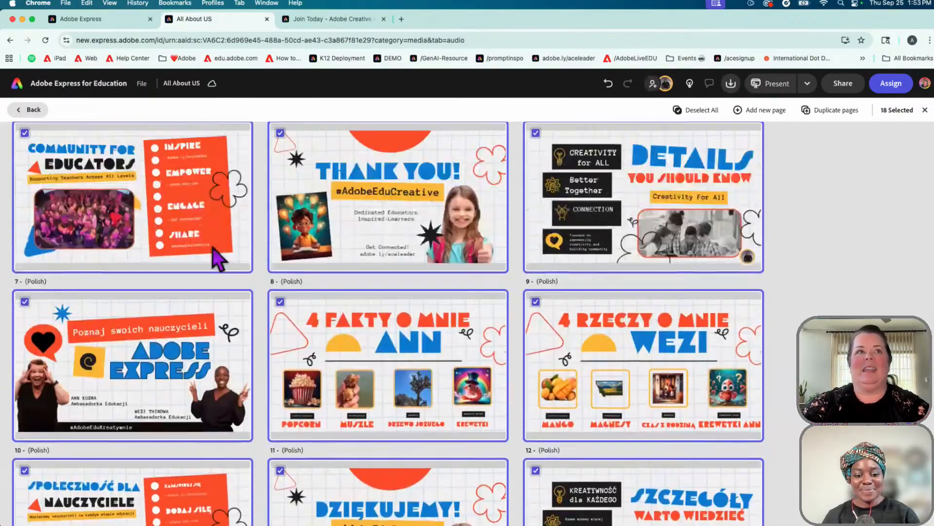
pyautogui.scroll(4, 217, 258)
pyautogui.scroll(-3, 141, 430)
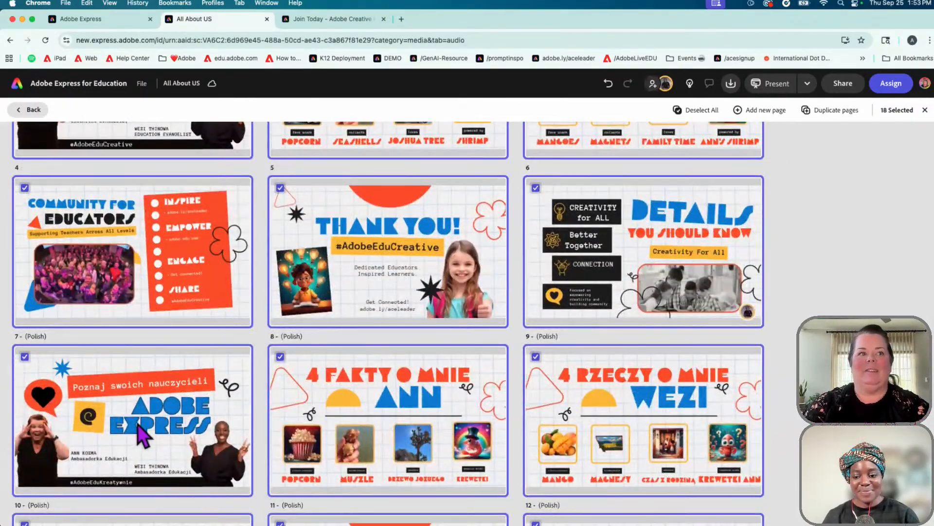
pyautogui.doubleClick(144, 433)
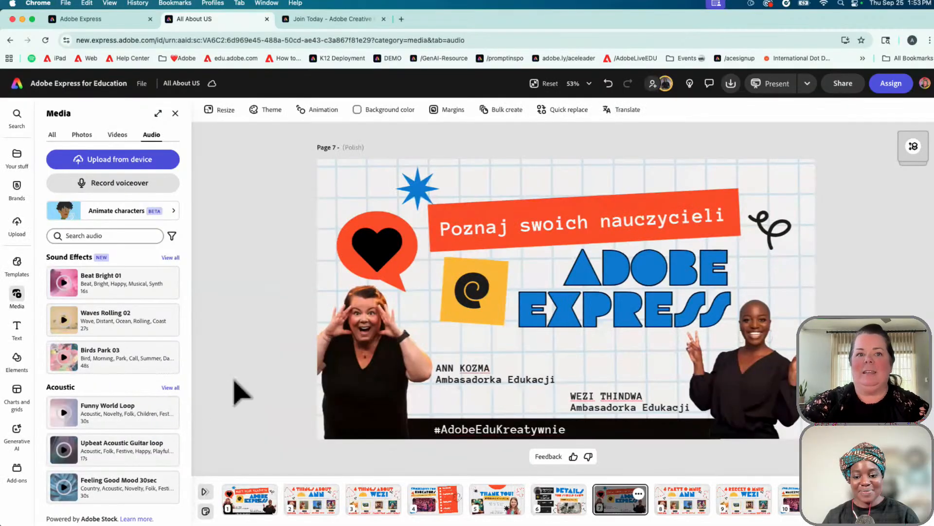
# View the Polish Ann page 8 and the Wezi page 3, then return to the Adobe Express home page
pyautogui.click(686, 511)
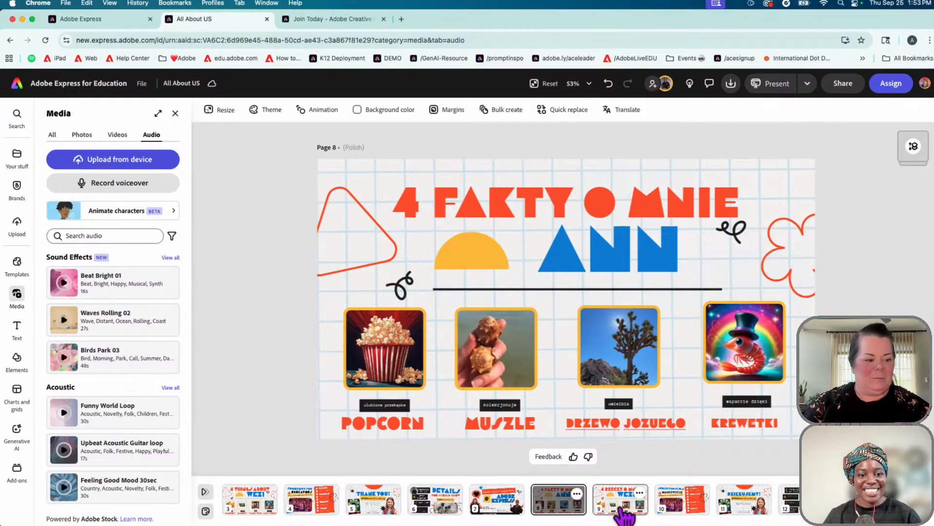
pyautogui.click(257, 516)
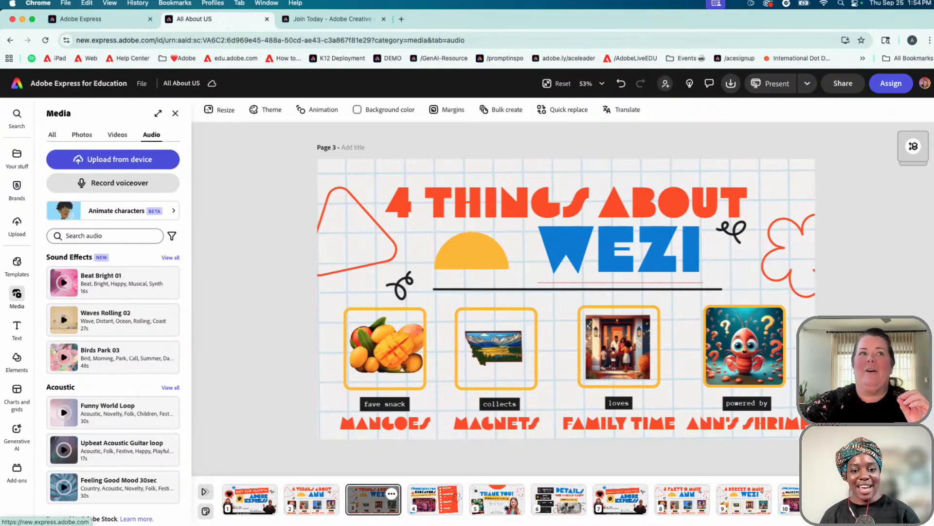
pyautogui.click(17, 83)
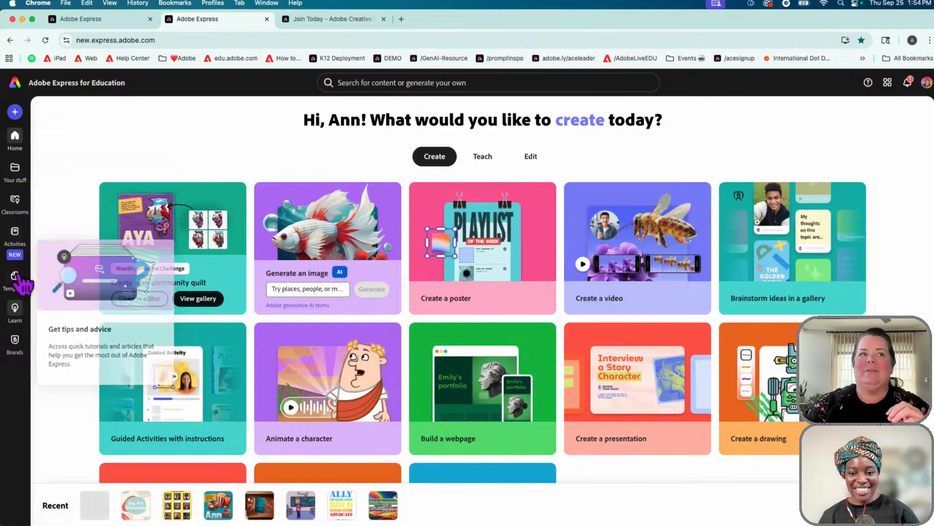
# Open Learn's Educator Collections and read the Art & literary connections guide
pyautogui.click(15, 309)
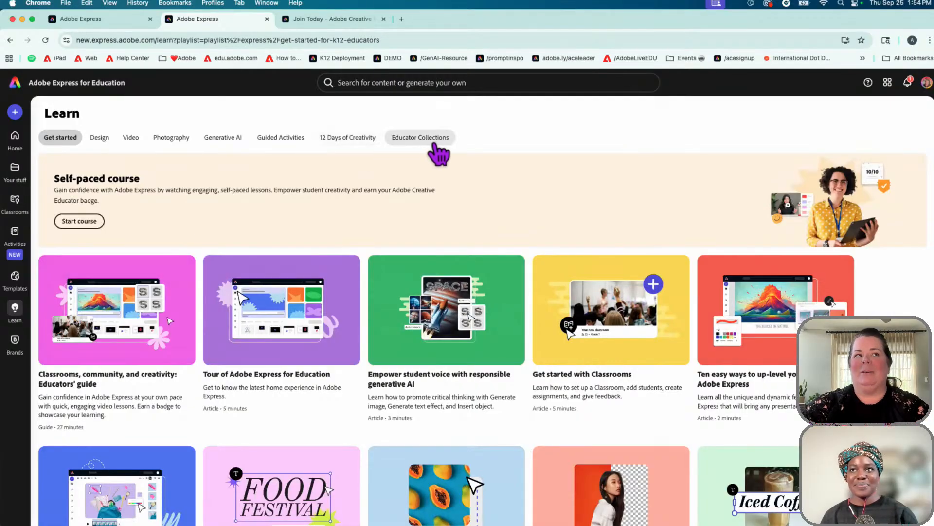
pyautogui.click(411, 145)
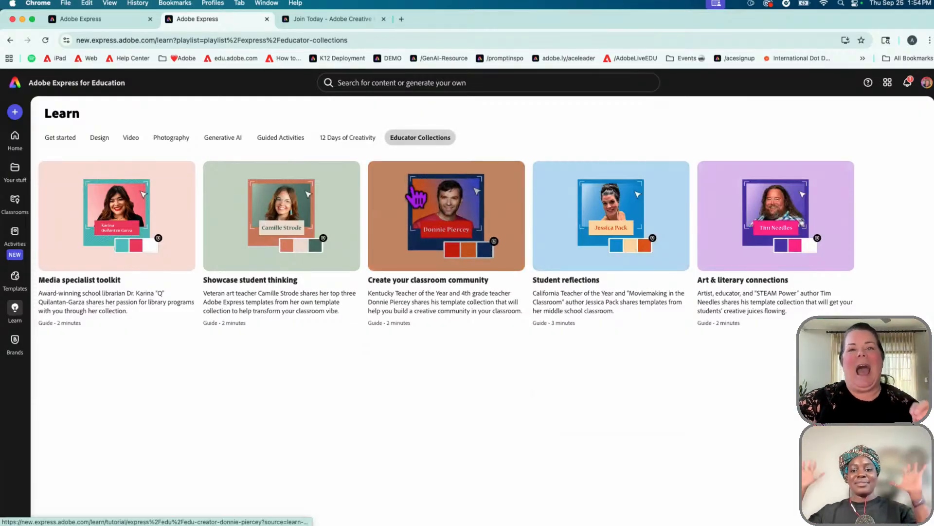
pyautogui.click(736, 234)
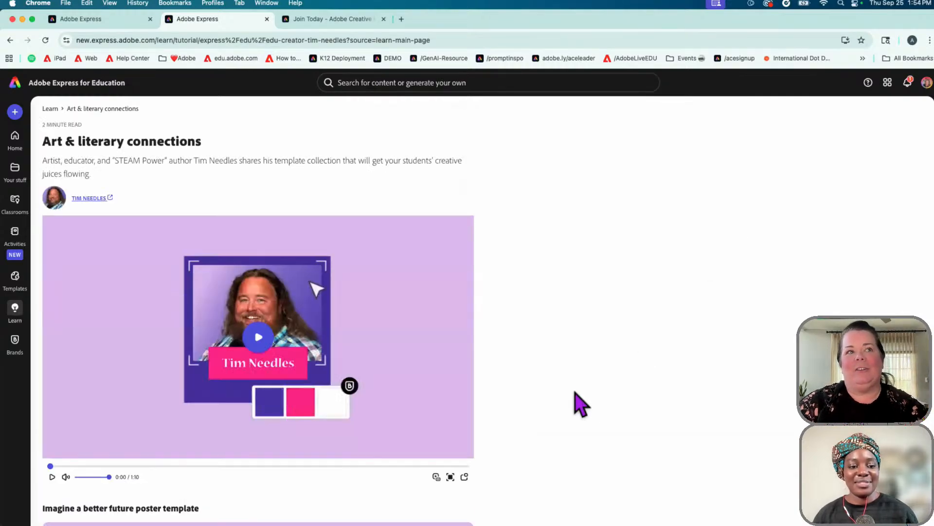
pyautogui.scroll(-5, 583, 403)
pyautogui.scroll(-8, 581, 403)
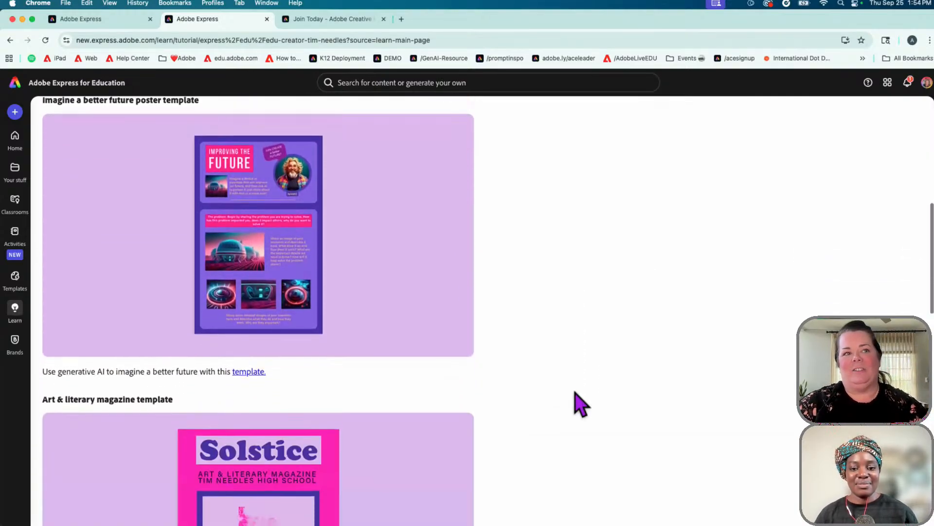
pyautogui.scroll(12, 582, 403)
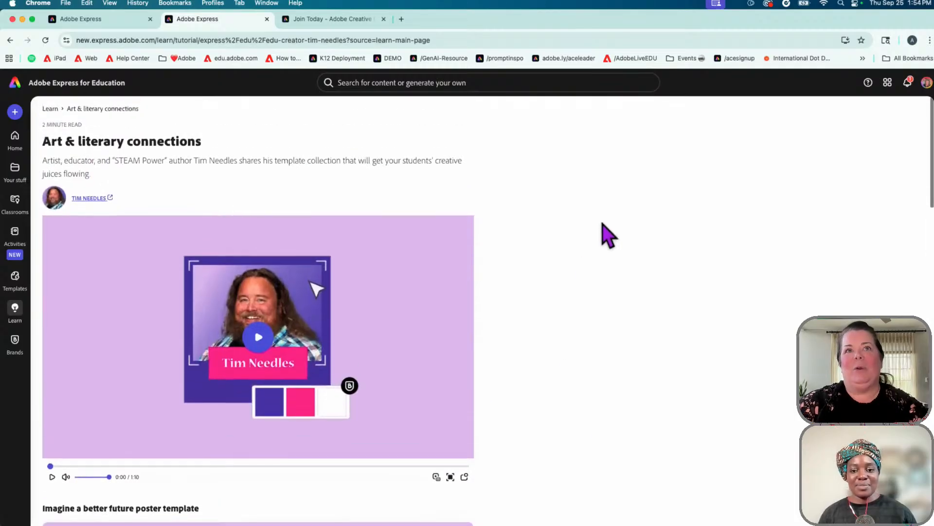
# Return to Learn, revisit Educator Collections, then go to the educator Activities page
pyautogui.click(49, 110)
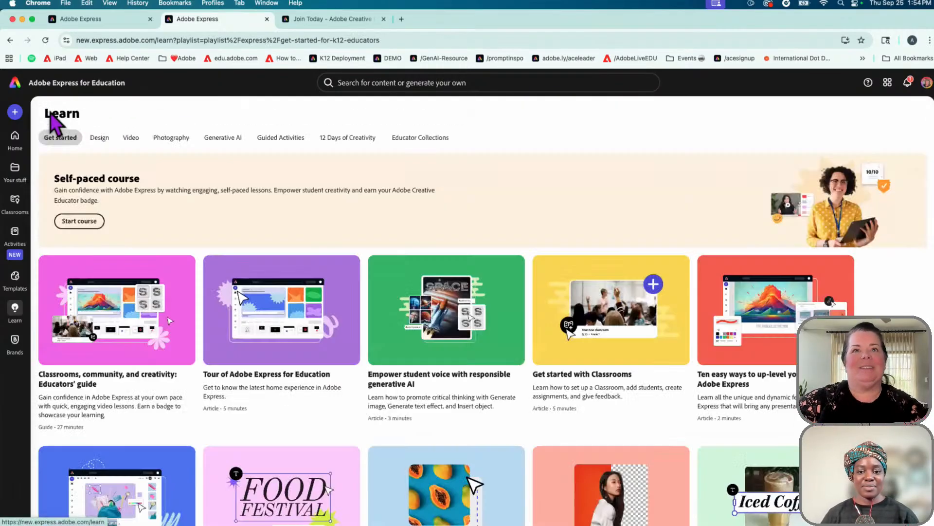
pyautogui.click(410, 141)
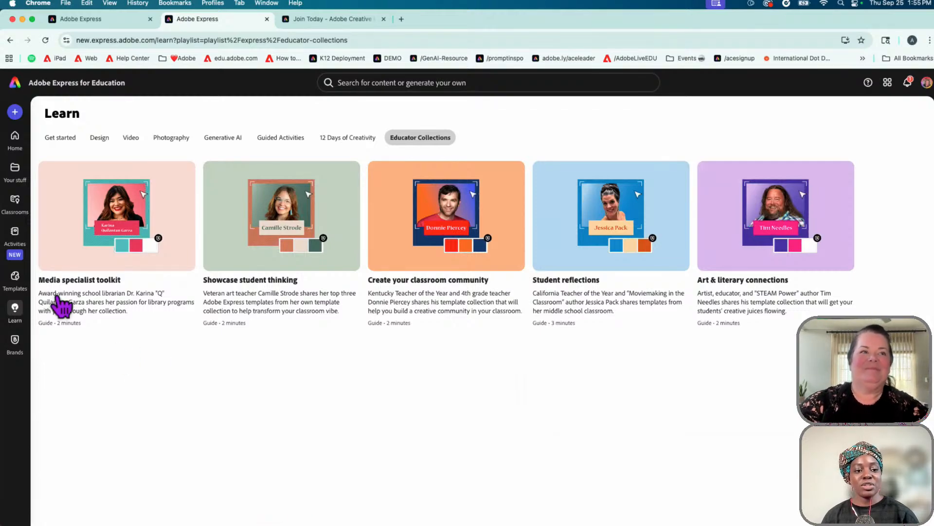
pyautogui.click(15, 232)
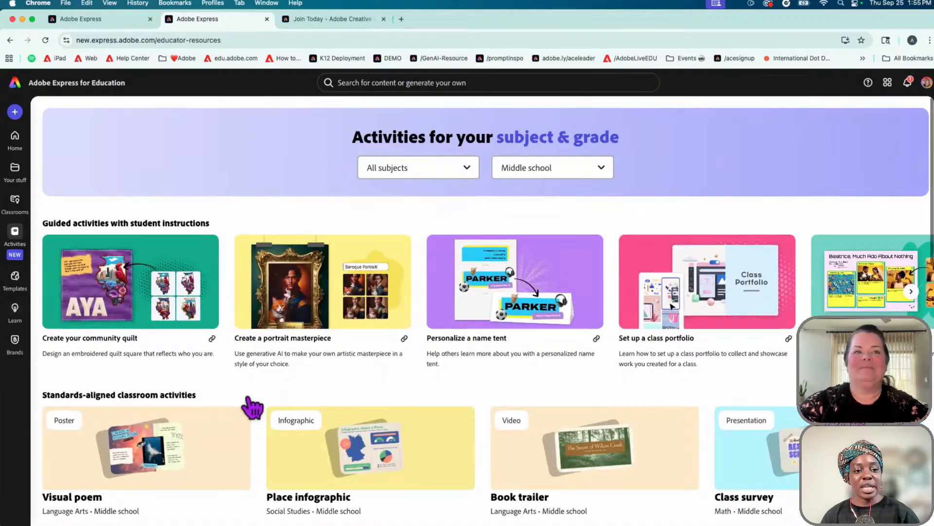
# Filter the activities to Language Arts for High school, then open edu.adobe.com
pyautogui.scroll(-3, 250, 404)
pyautogui.scroll(-1, 251, 409)
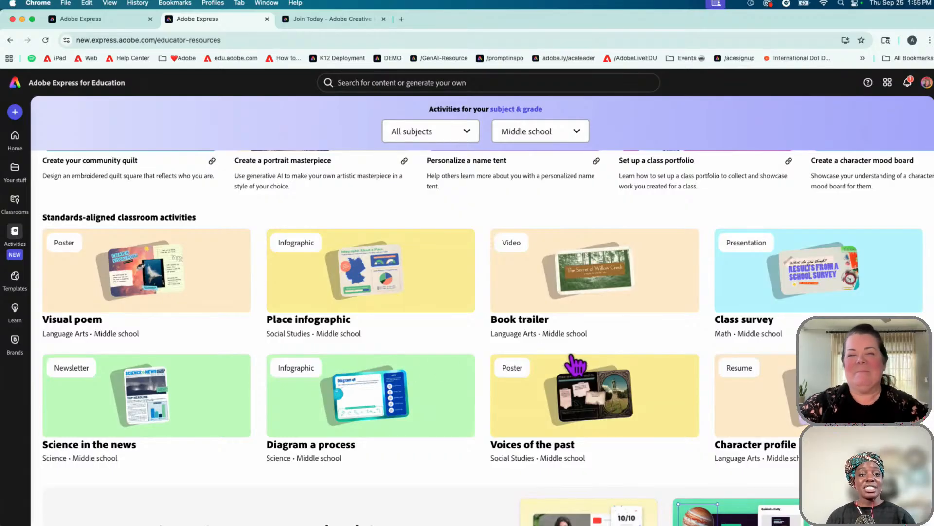
pyautogui.scroll(4, 576, 365)
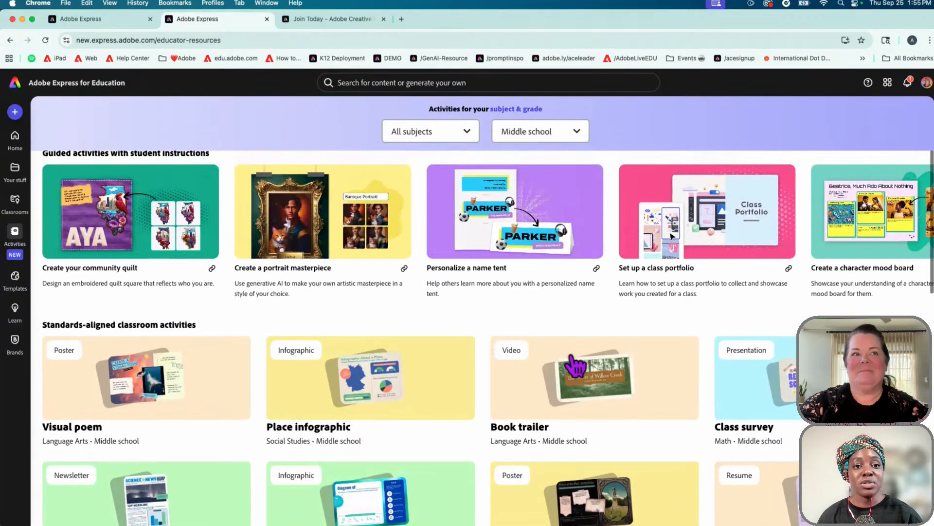
pyautogui.scroll(1, 575, 365)
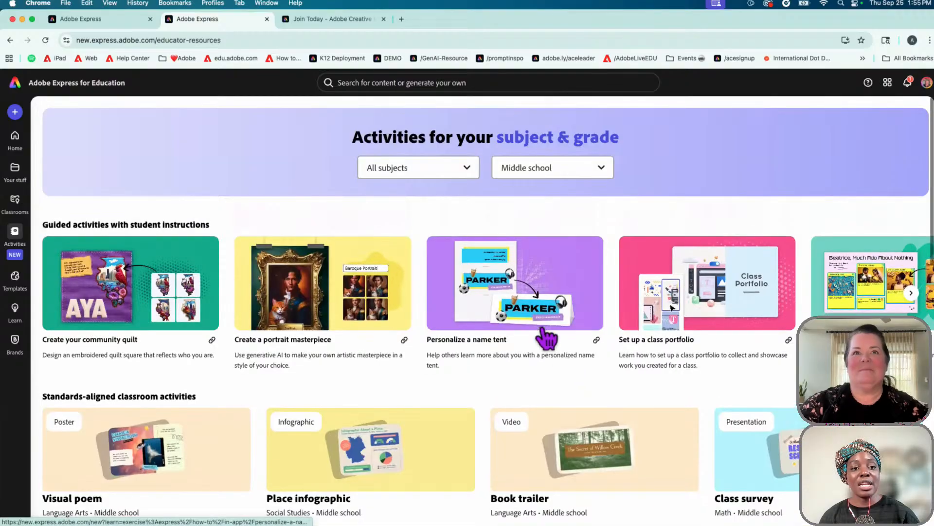
pyautogui.click(465, 175)
pyautogui.click(444, 217)
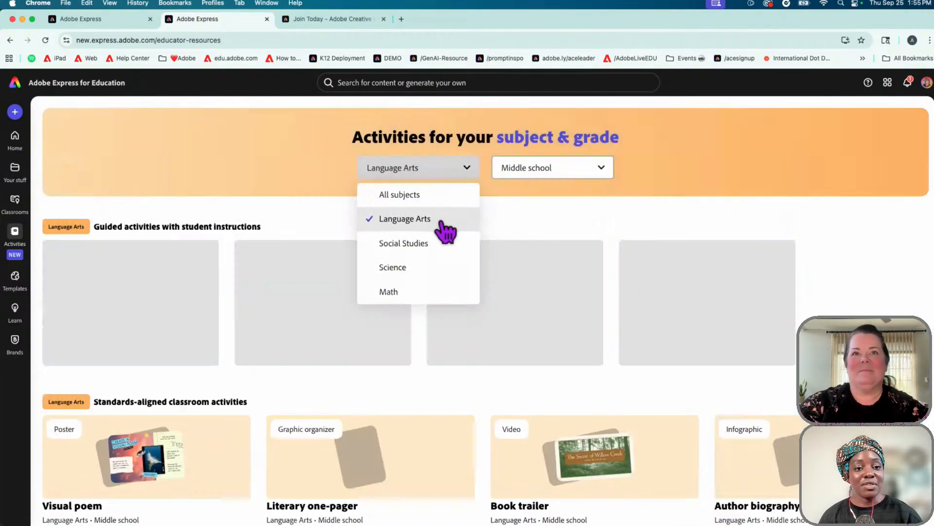
pyautogui.click(520, 171)
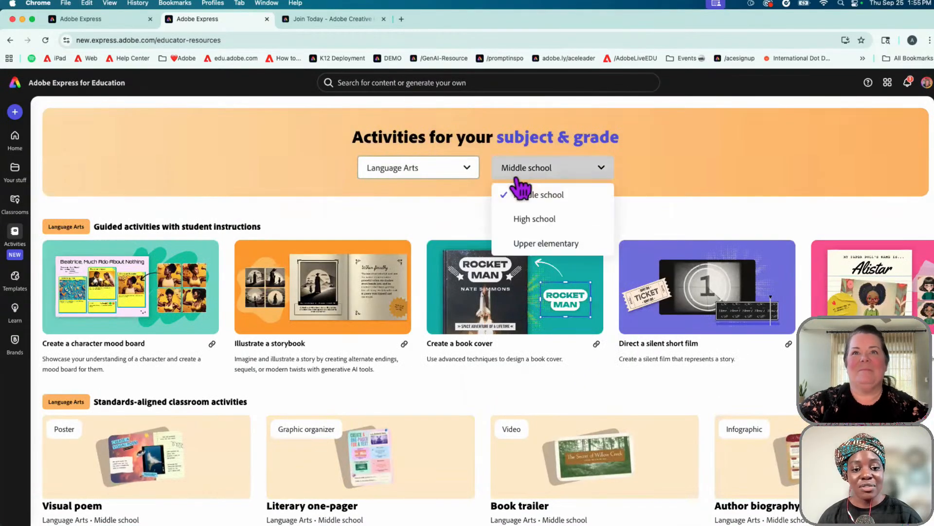
pyautogui.click(527, 222)
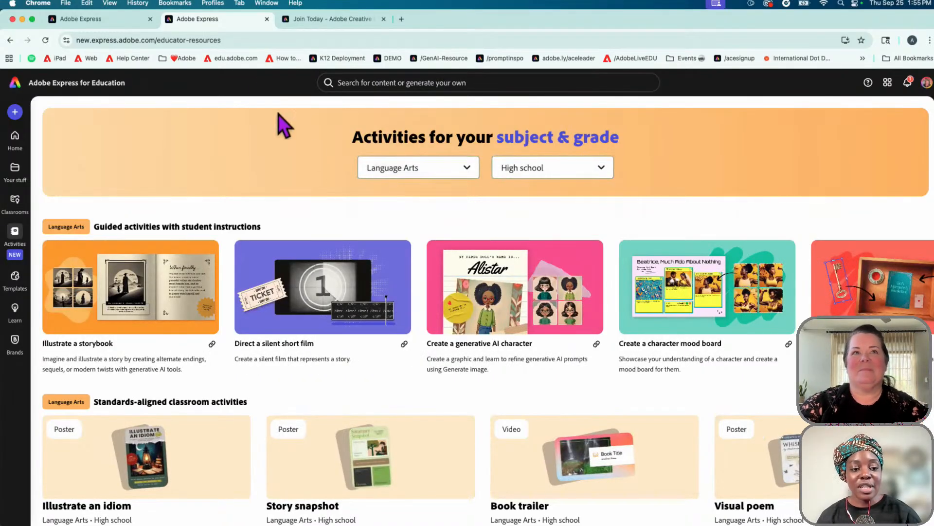
pyautogui.click(220, 61)
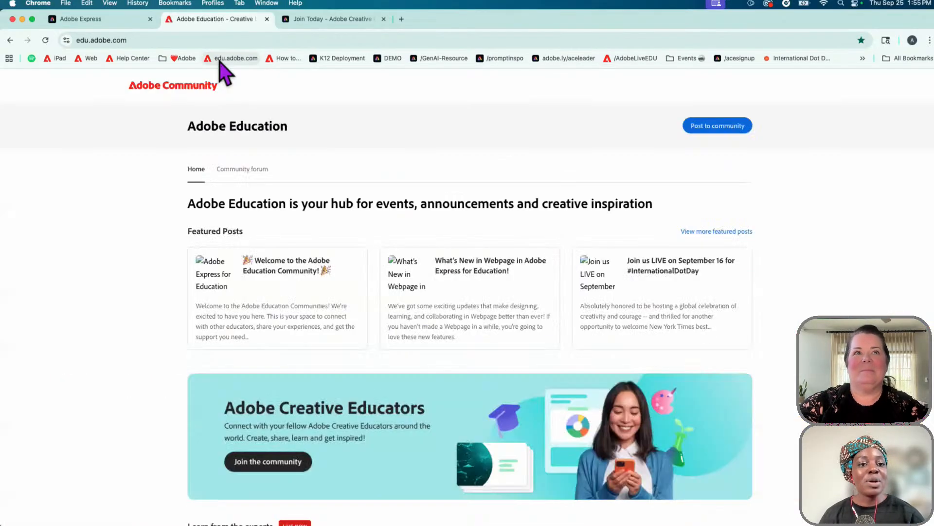